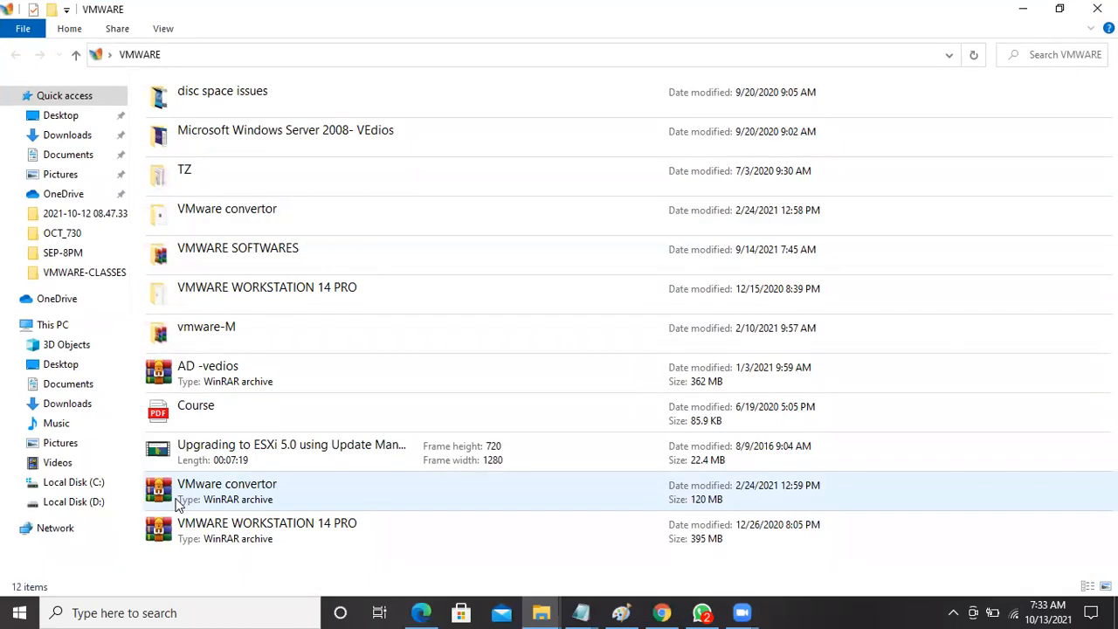
Open the WORKSTATION KEYS file from the VMWARE WORKSTATION 14 PRO folder, maximized in Notepad.
{"action": "left_click", "coordinate": [269, 301]}
{"action": "double_click", "coordinate": [269, 300]}
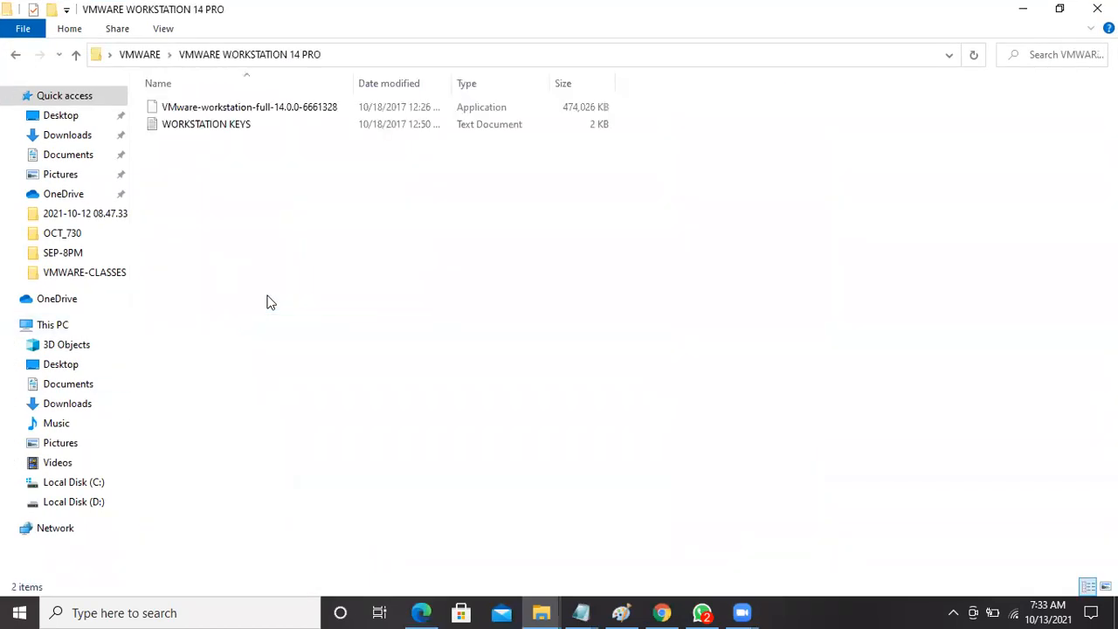
{"action": "double_click", "coordinate": [215, 136]}
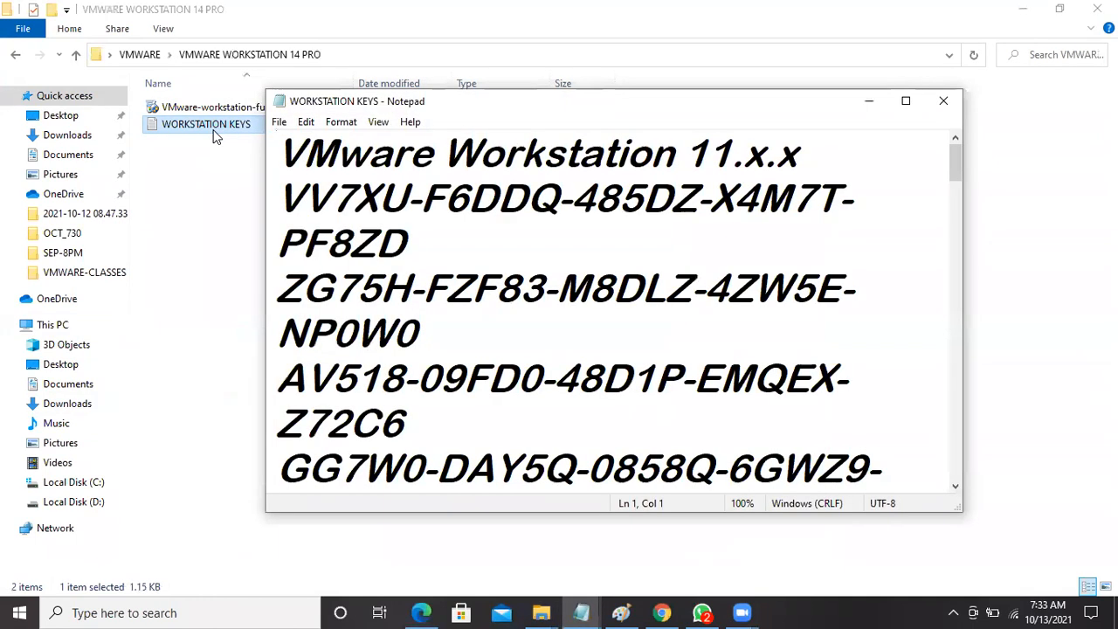
{"action": "left_click", "coordinate": [907, 103]}
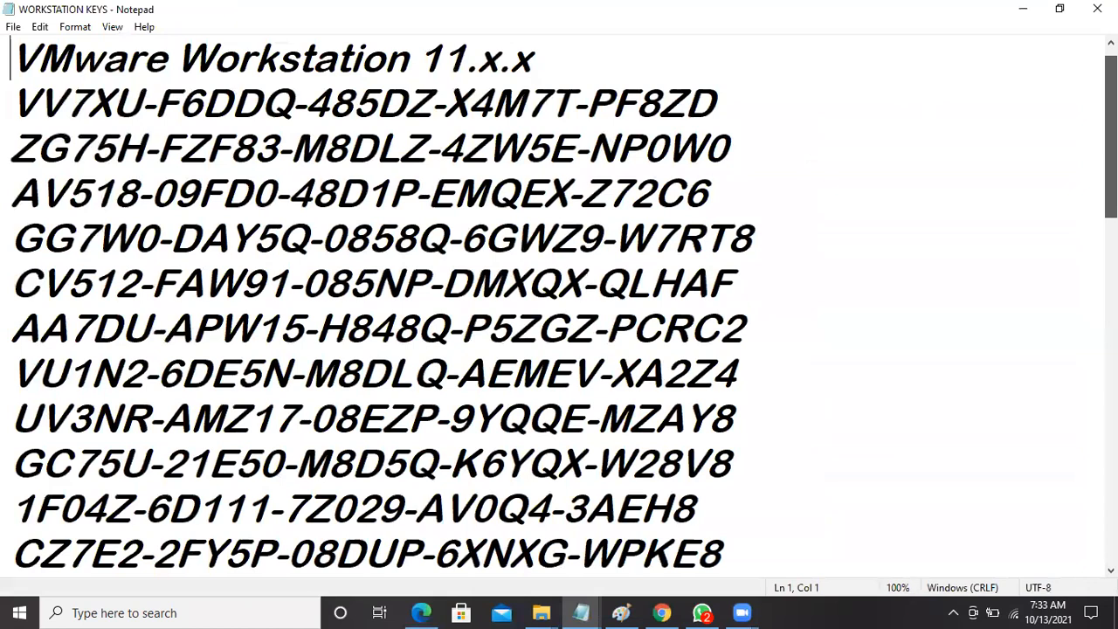
Select the Workstation 14.x.x licence keys, then close Notepad.
{"action": "scroll", "coordinate": [559, 306], "scroll_direction": "down", "scroll_amount": 7}
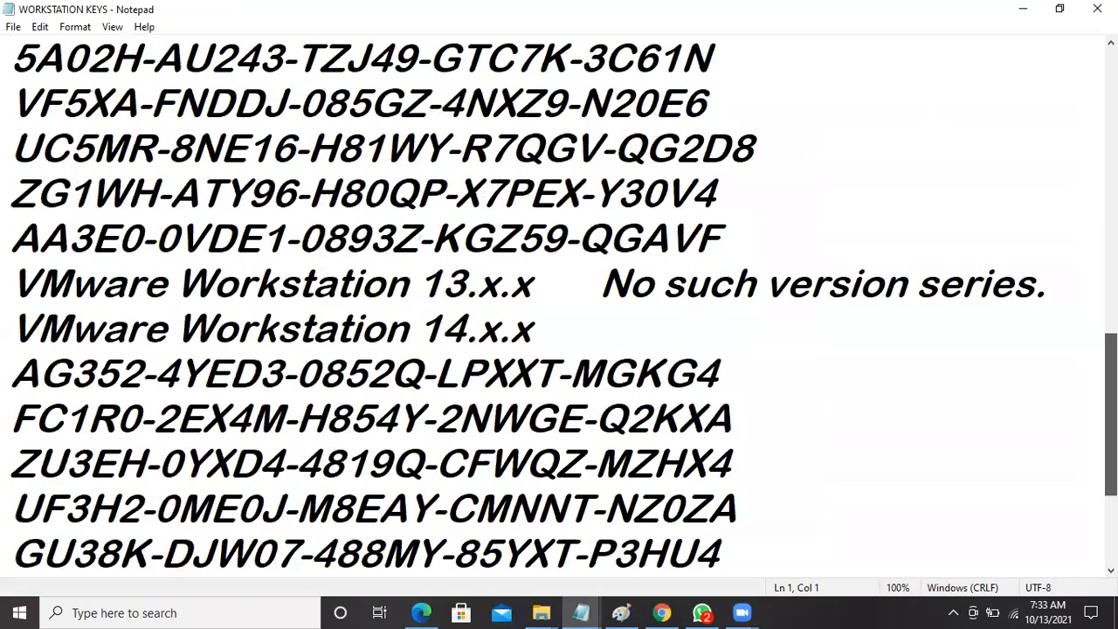
{"action": "scroll", "coordinate": [559, 306], "scroll_direction": "down", "scroll_amount": 1}
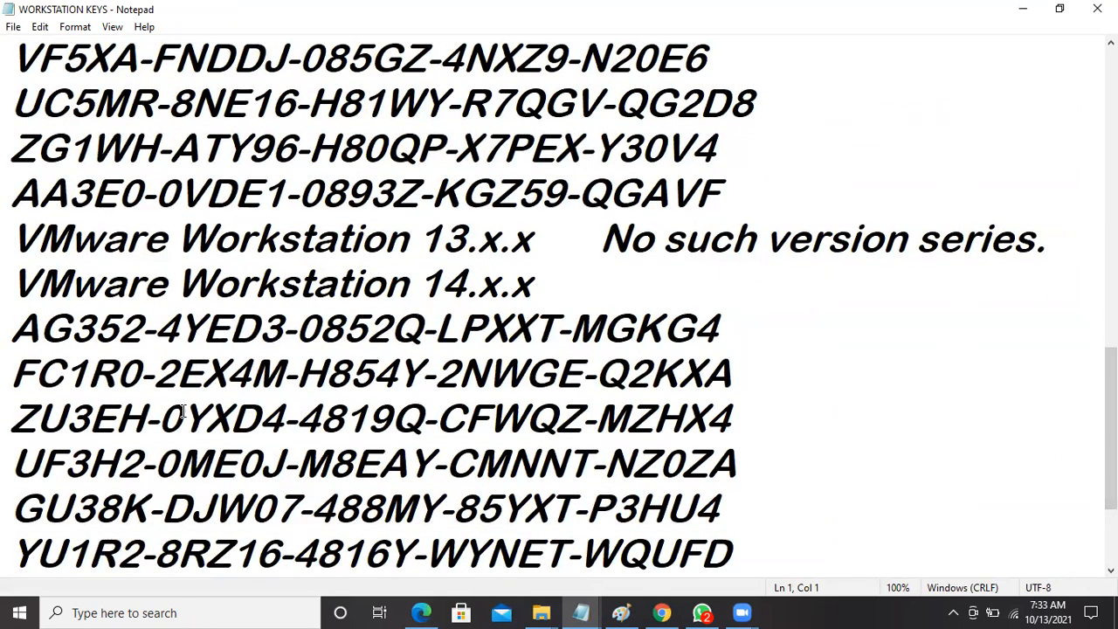
{"action": "left_click_drag", "start_coordinate": [13, 327], "coordinate": [559, 585]}
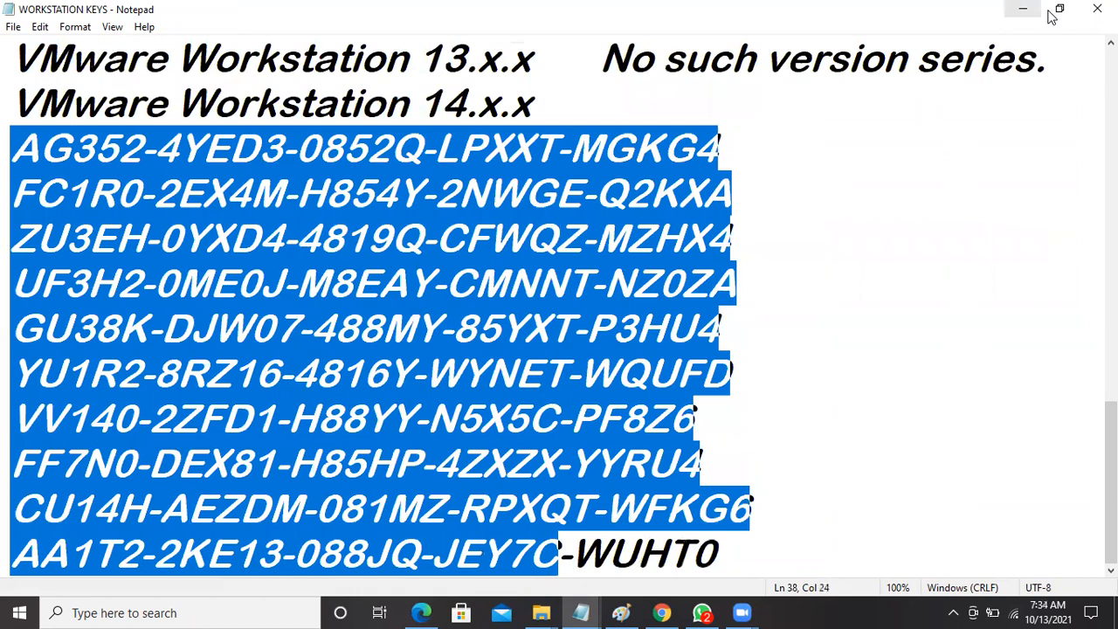
{"action": "left_click", "coordinate": [1097, 8]}
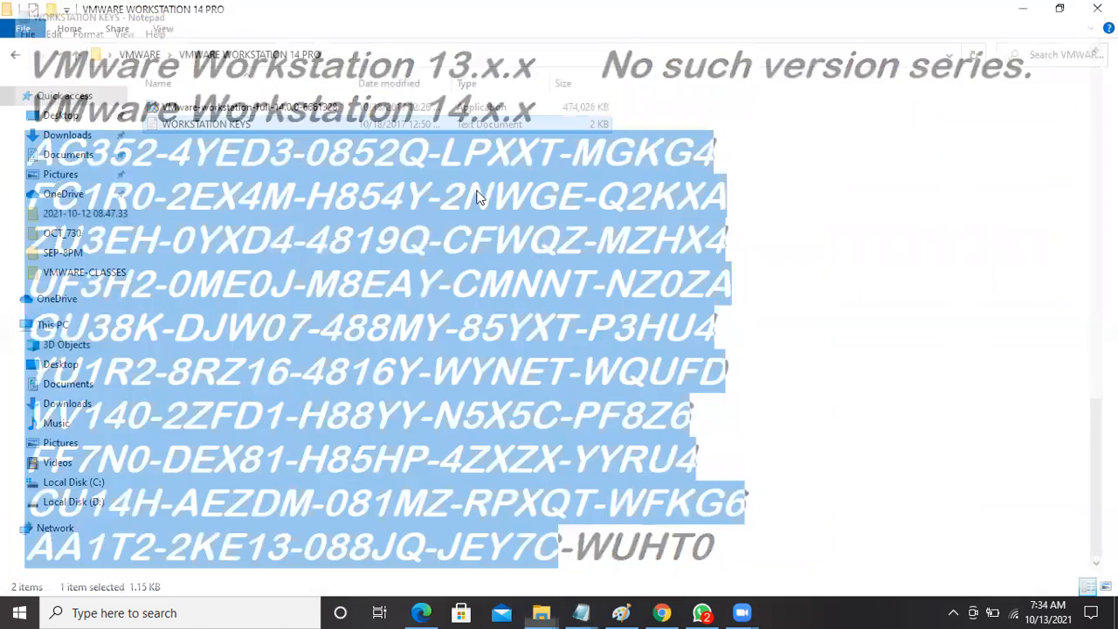
Run the VMware-workstation-full installer as administrator and approve the UAC prompt.
{"action": "left_click", "coordinate": [271, 109]}
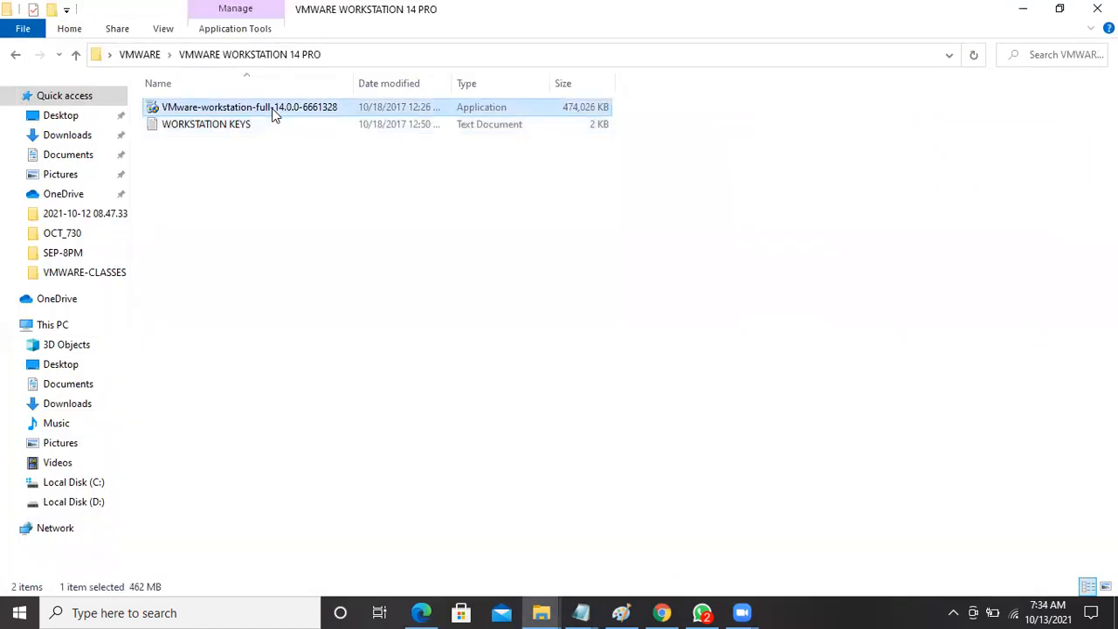
{"action": "right_click", "coordinate": [270, 108]}
{"action": "left_click", "coordinate": [326, 135]}
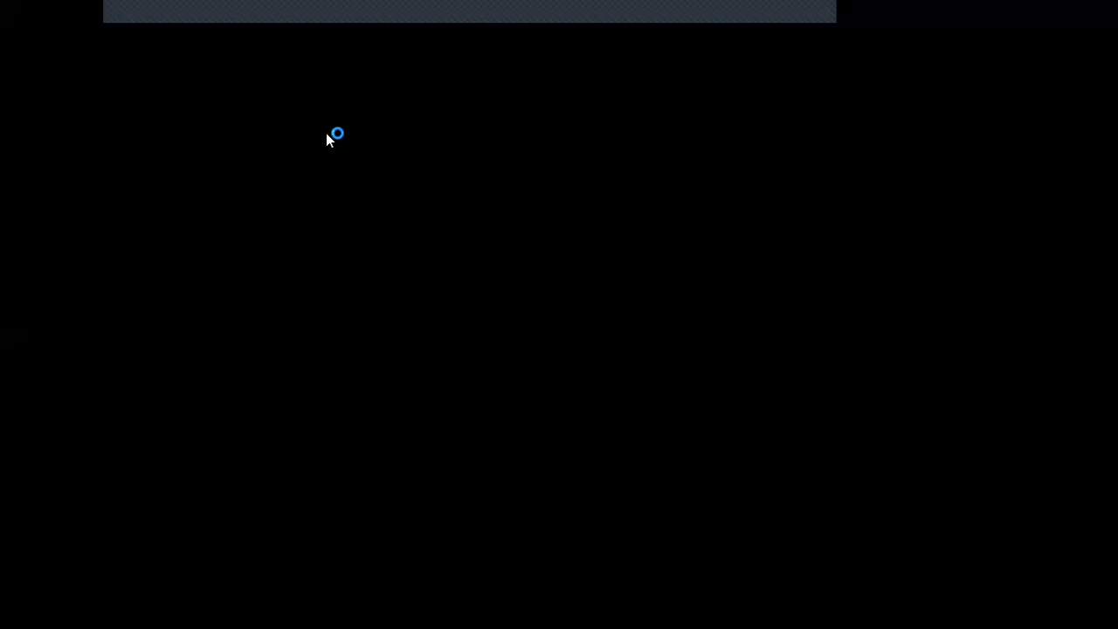
{"action": "left_click", "coordinate": [482, 416]}
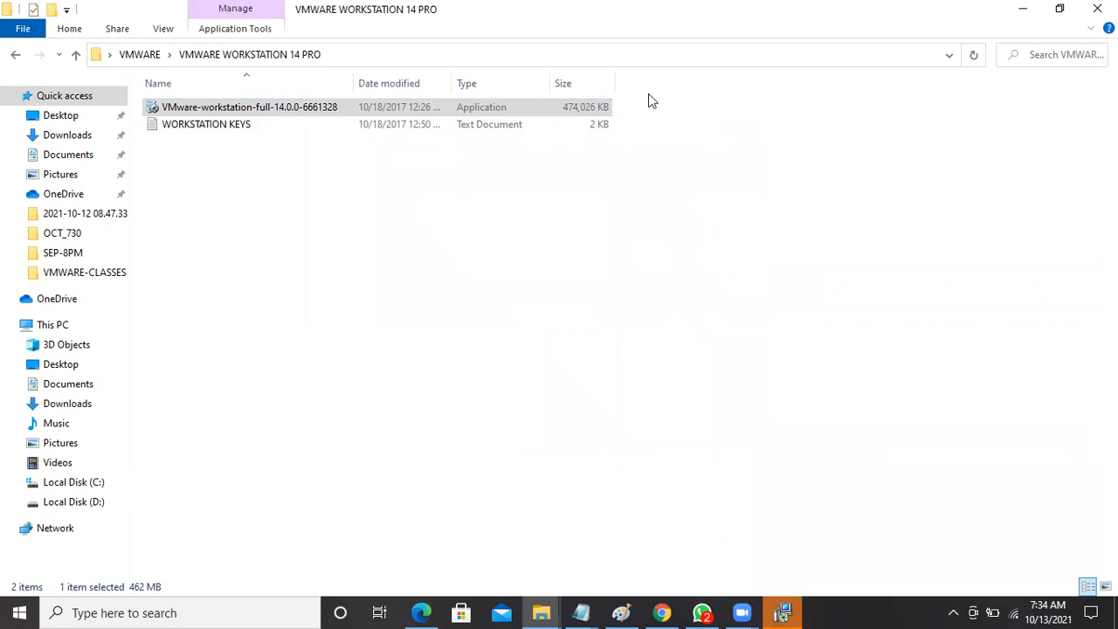
Accept the licence agreement and keep the default install location.
{"action": "left_click", "coordinate": [800, 610]}
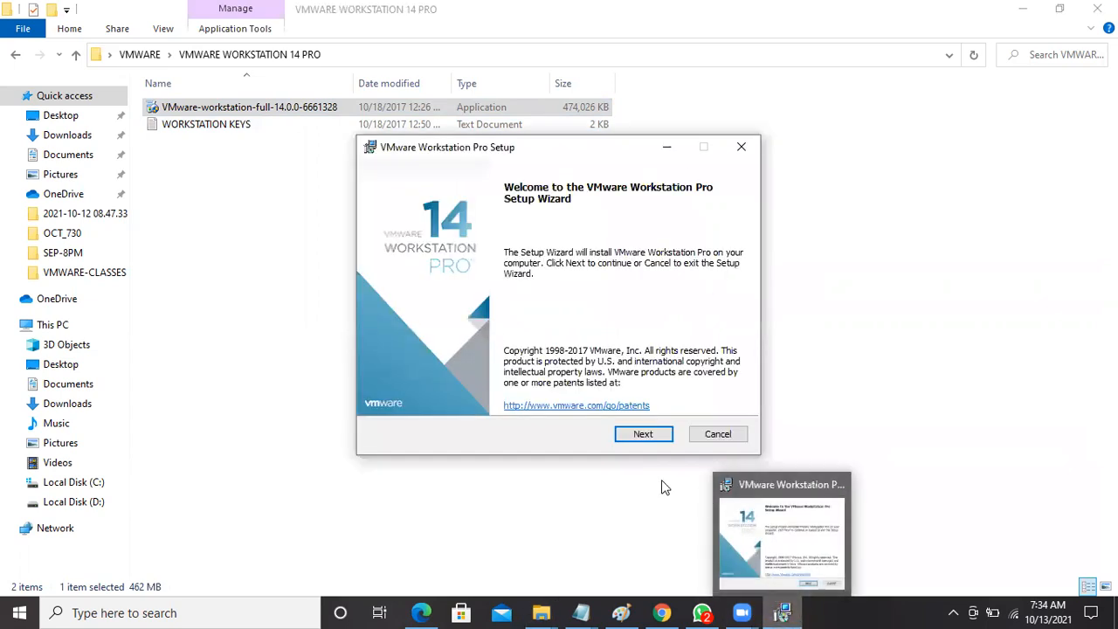
{"action": "left_click", "coordinate": [636, 434]}
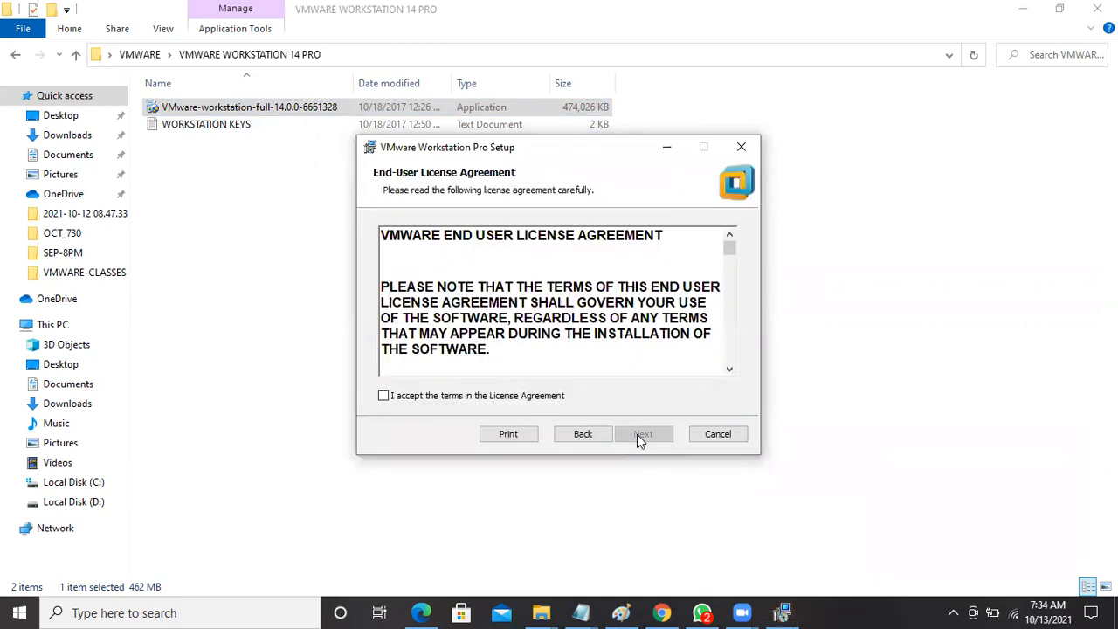
{"action": "left_click", "coordinate": [475, 398]}
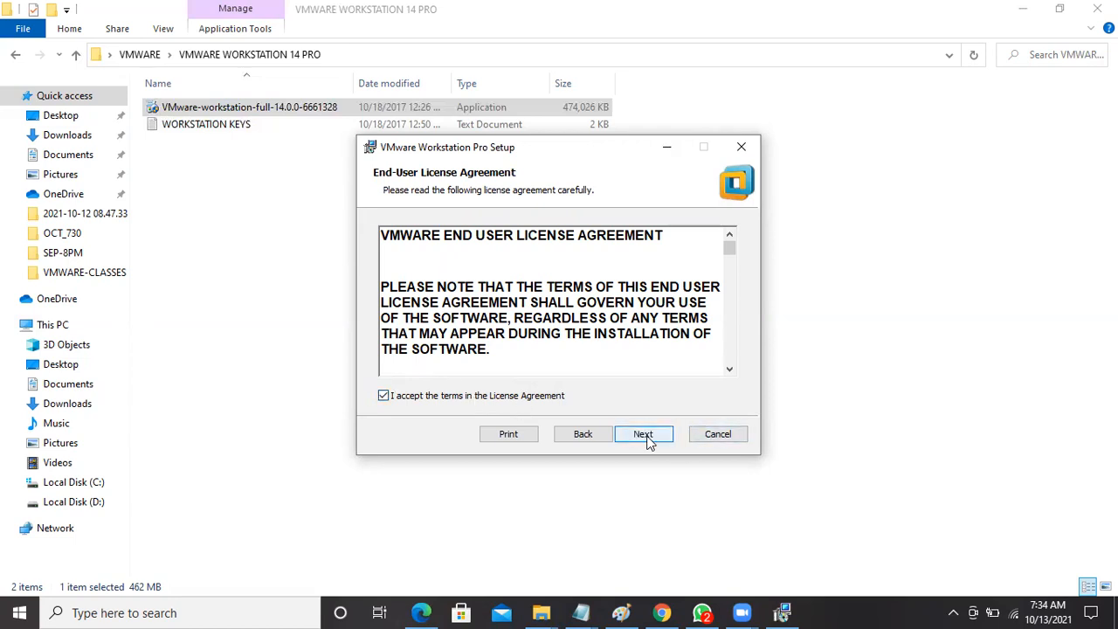
{"action": "left_click", "coordinate": [646, 438]}
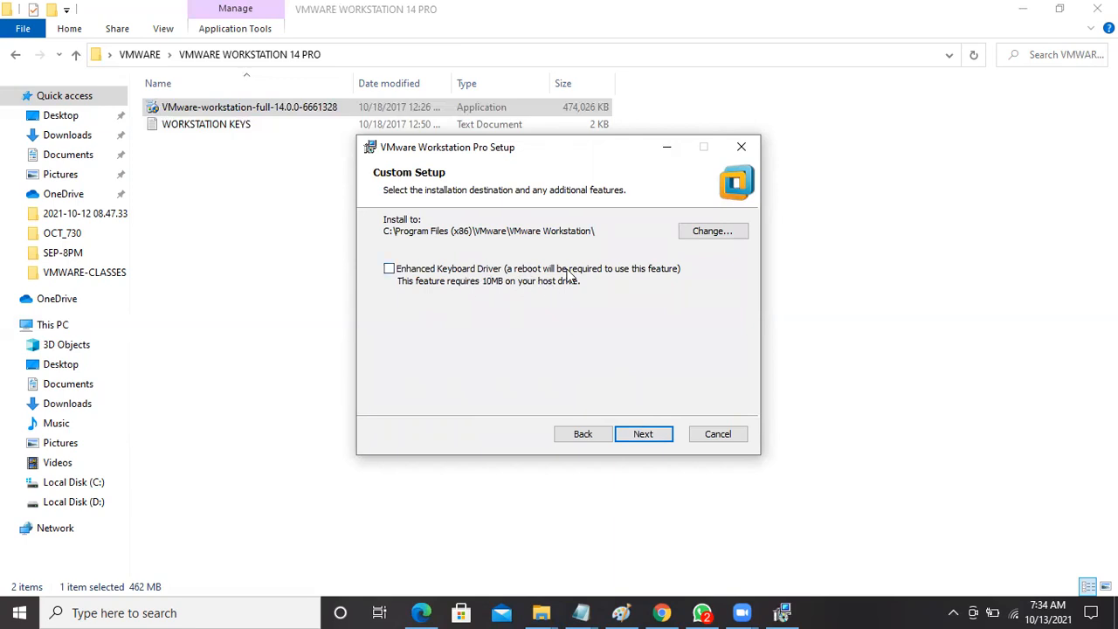
{"action": "left_click", "coordinate": [642, 434]}
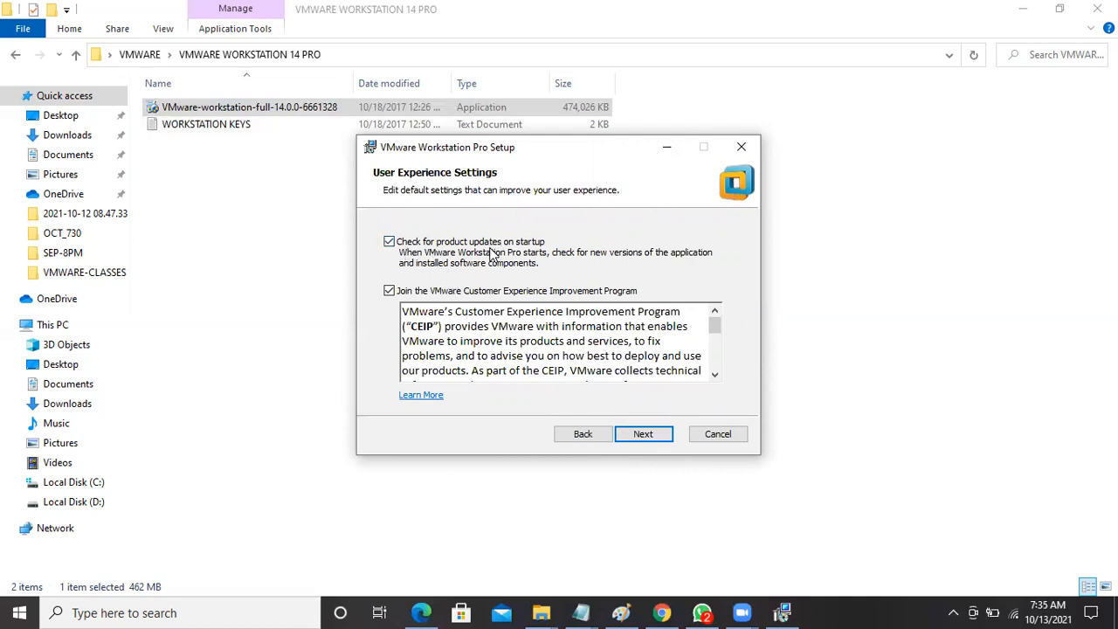
Turn off startup update checks and the experience program, keeping both shortcuts.
{"action": "left_click", "coordinate": [390, 242]}
{"action": "left_click", "coordinate": [389, 292]}
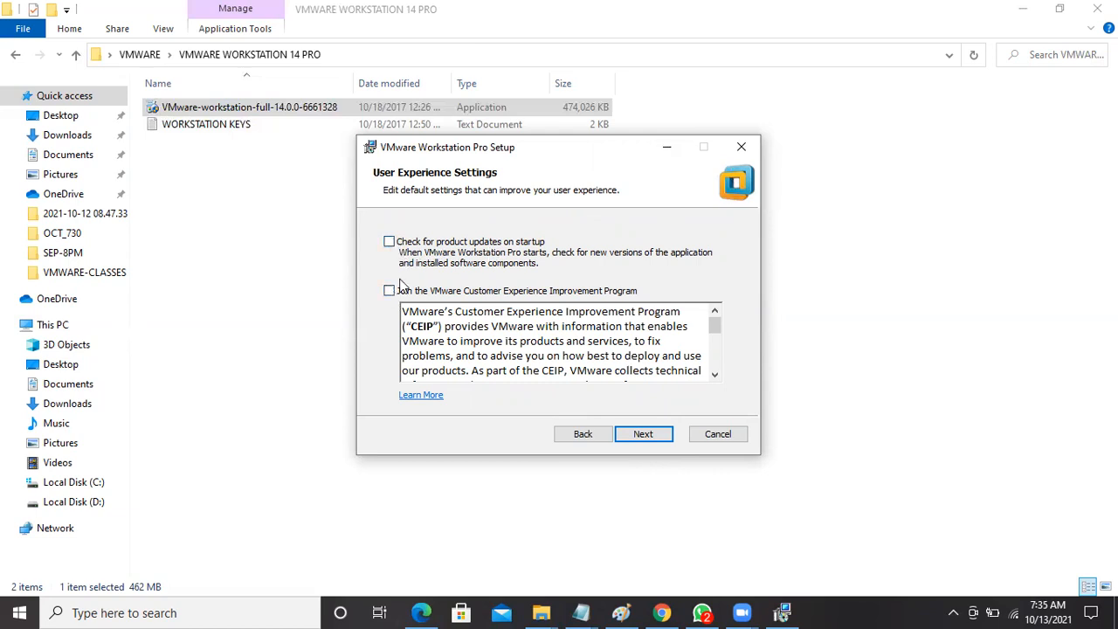
{"action": "left_click", "coordinate": [644, 434]}
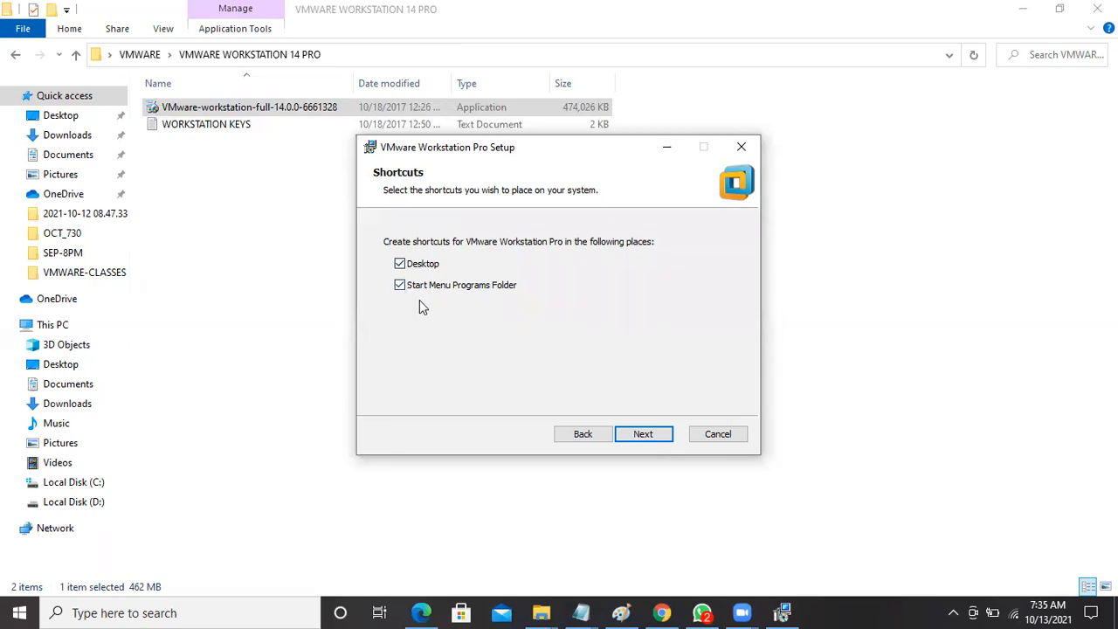
{"action": "left_click", "coordinate": [644, 434]}
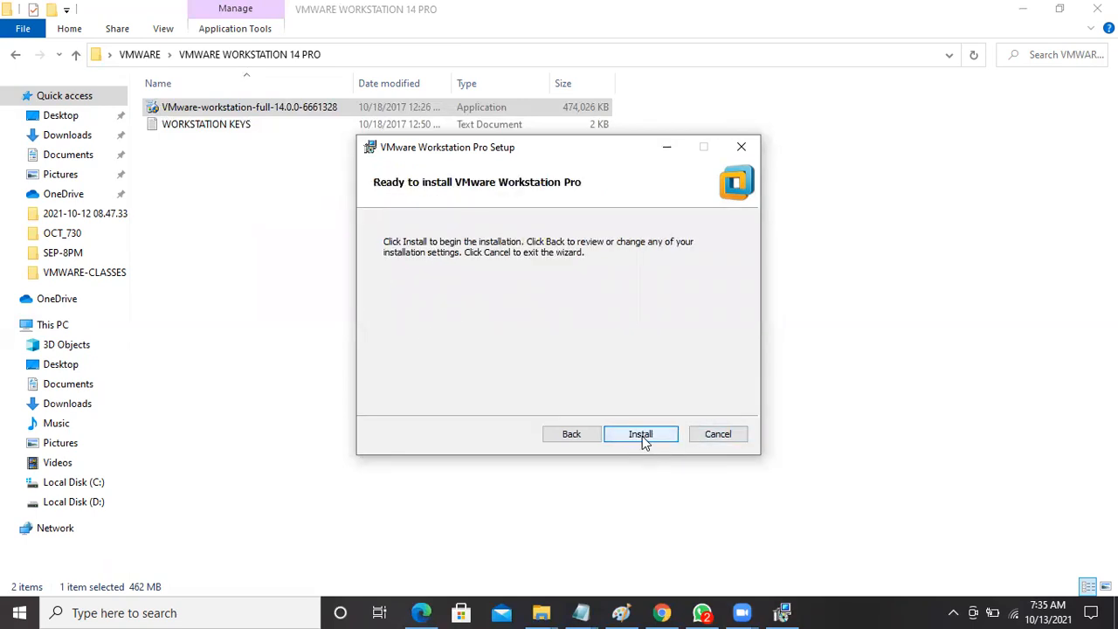
Install Workstation Pro, then open License and click into the empty key field.
{"action": "left_click", "coordinate": [642, 435]}
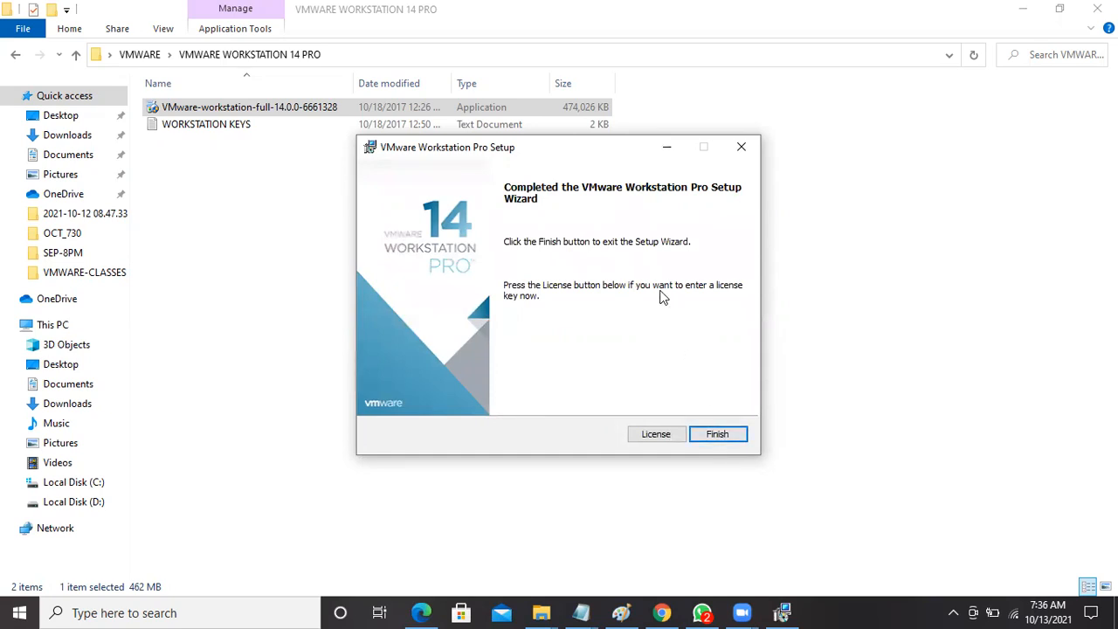
{"action": "left_click", "coordinate": [657, 435]}
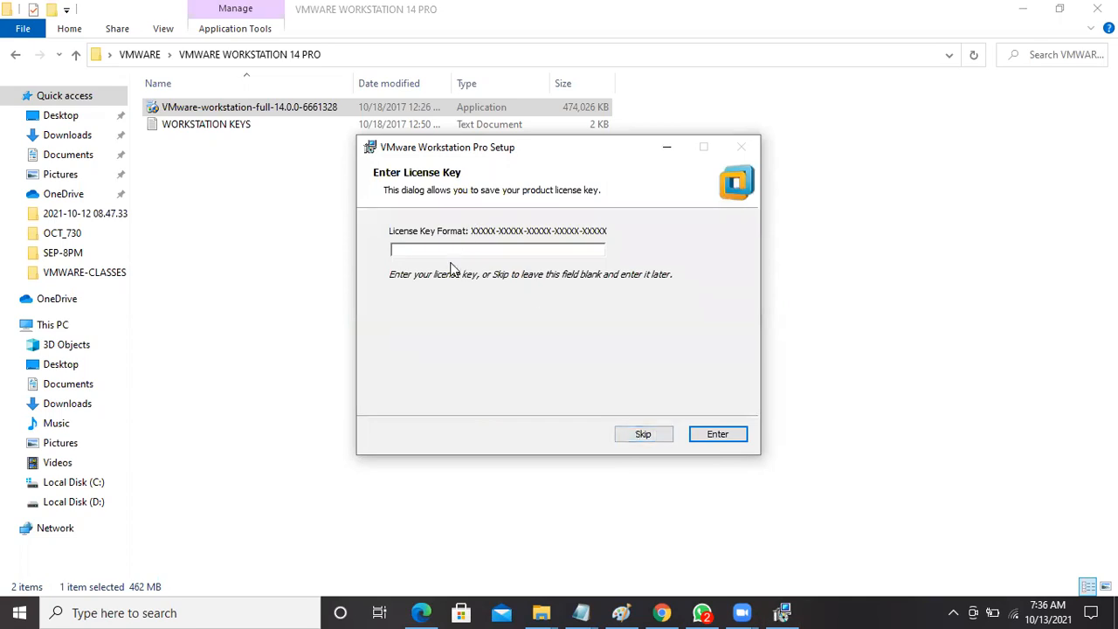
{"action": "left_click", "coordinate": [452, 251]}
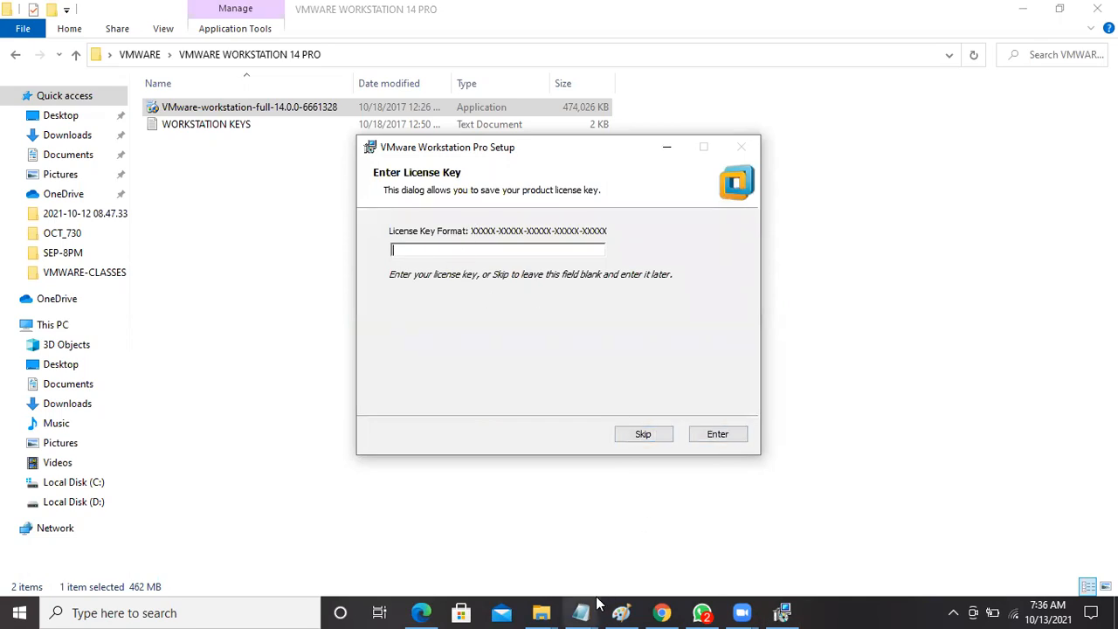
Reopen WORKSTATION KEYS, select the last 14.x key, minimize Notepad, and restore the licence prompt.
{"action": "double_click", "coordinate": [203, 127]}
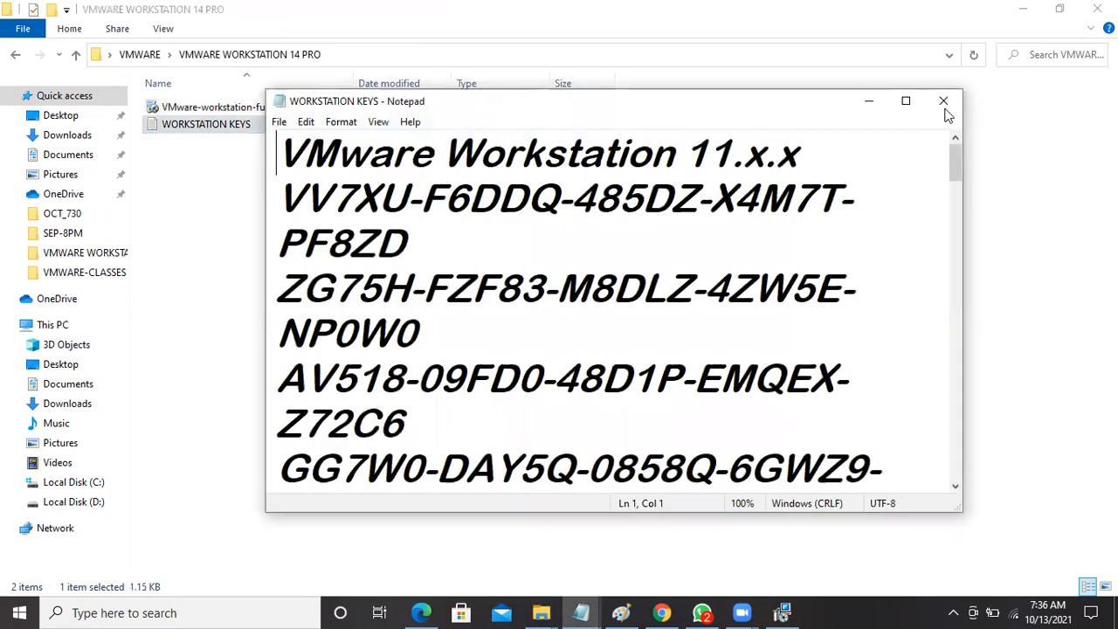
{"action": "left_click", "coordinate": [903, 100]}
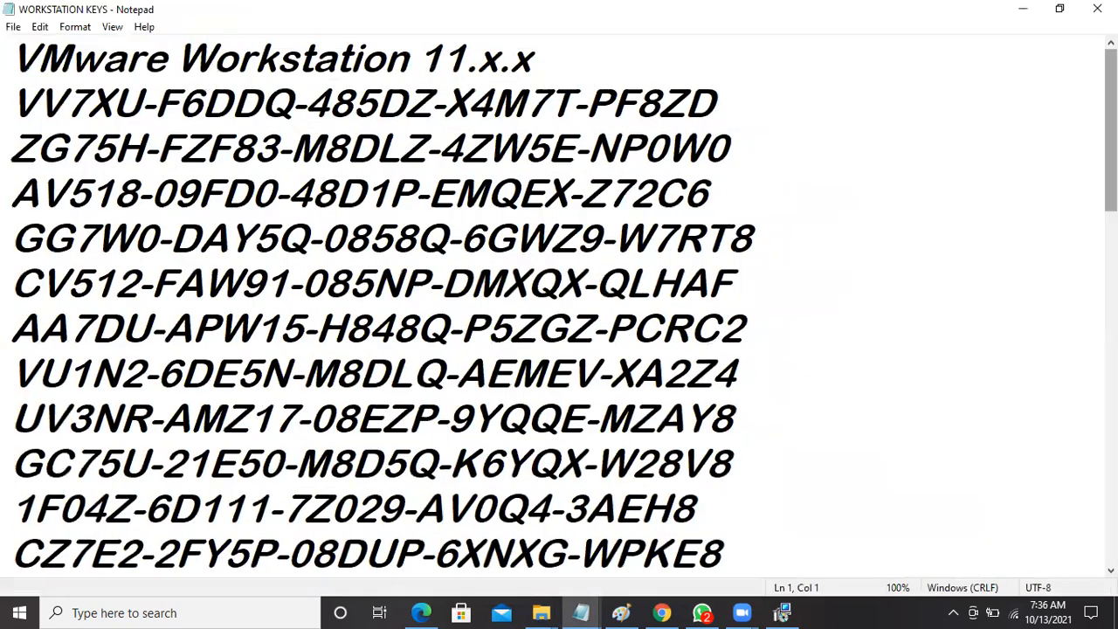
{"action": "left_click_drag", "start_coordinate": [13, 192], "coordinate": [709, 190]}
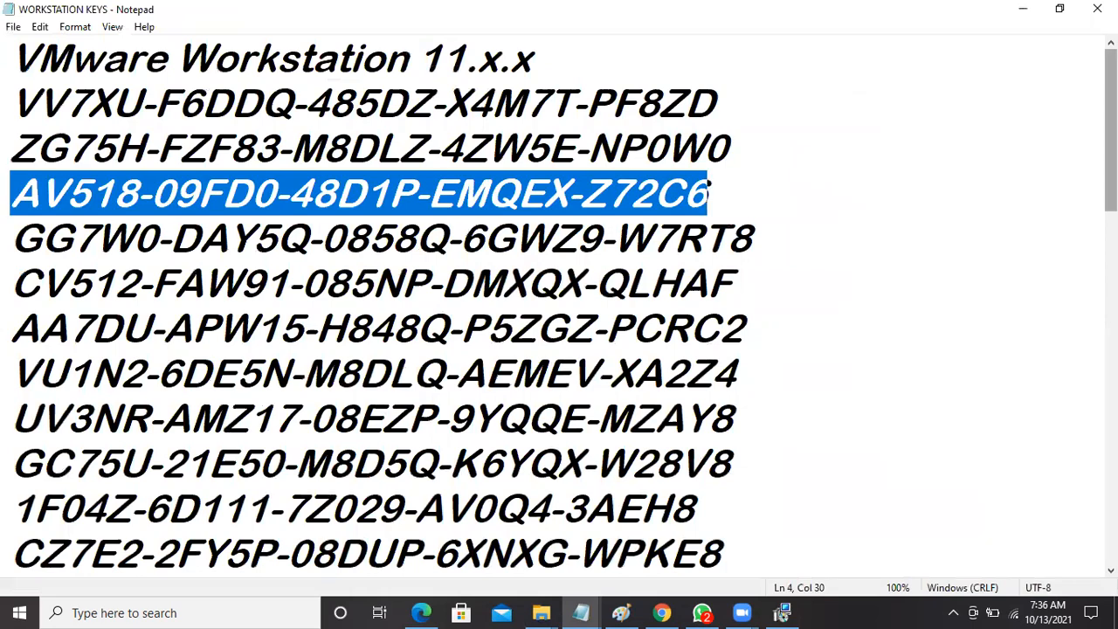
{"action": "left_click_drag", "start_coordinate": [1110, 148], "coordinate": [1110, 469]}
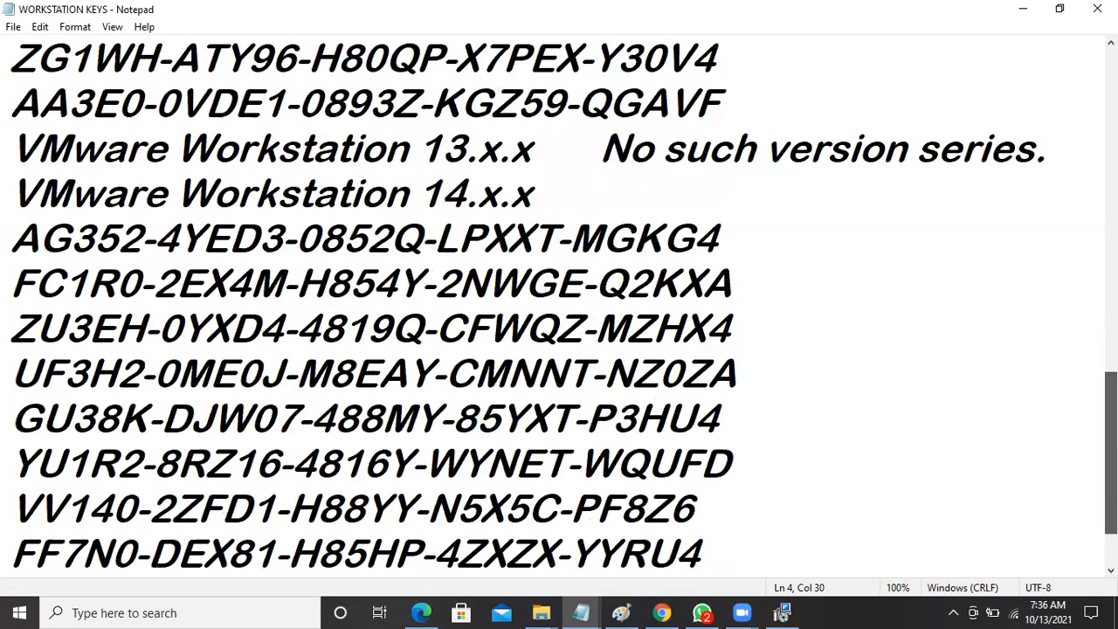
{"action": "left_click_drag", "start_coordinate": [531, 192], "coordinate": [47, 196]}
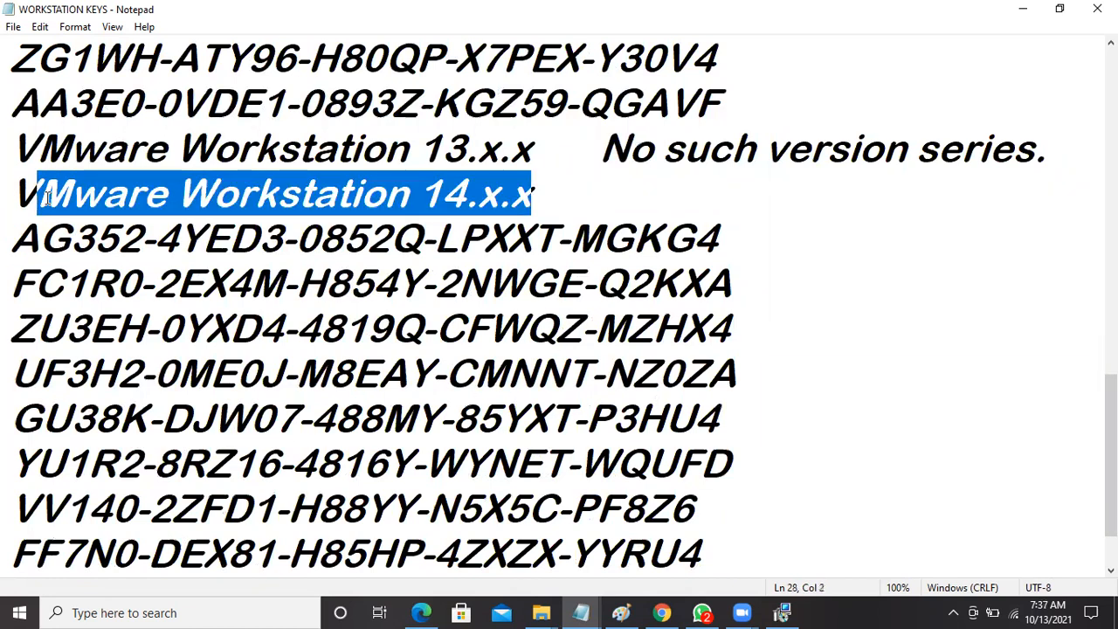
{"action": "scroll", "coordinate": [534, 197], "scroll_direction": "down", "scroll_amount": 2}
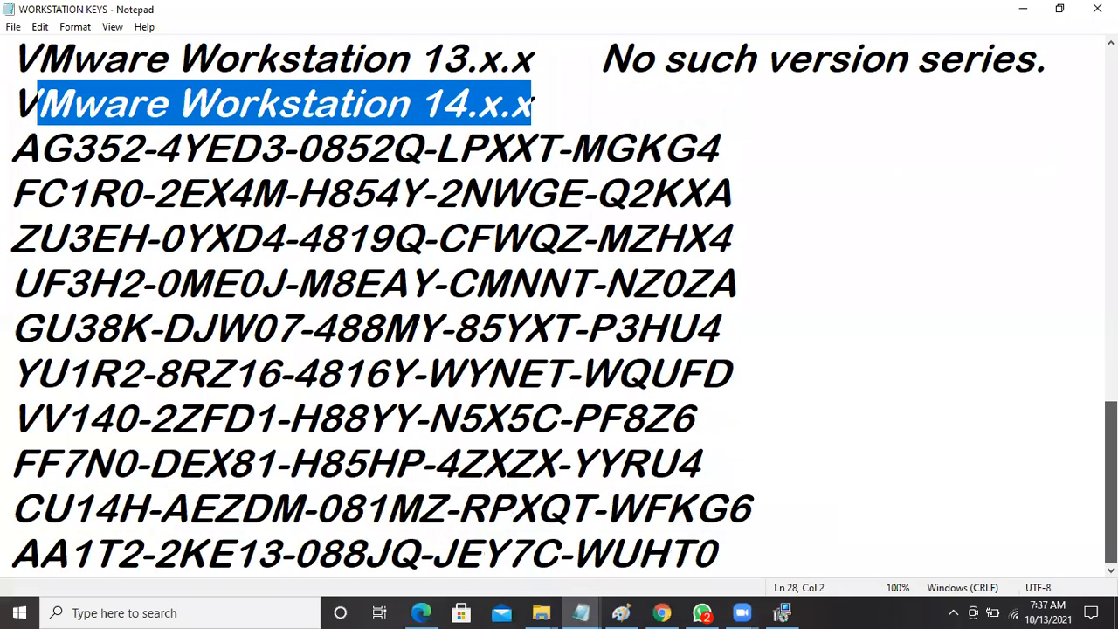
{"action": "left_click_drag", "start_coordinate": [743, 563], "coordinate": [7, 587]}
{"action": "key", "text": "ctrl+c"}
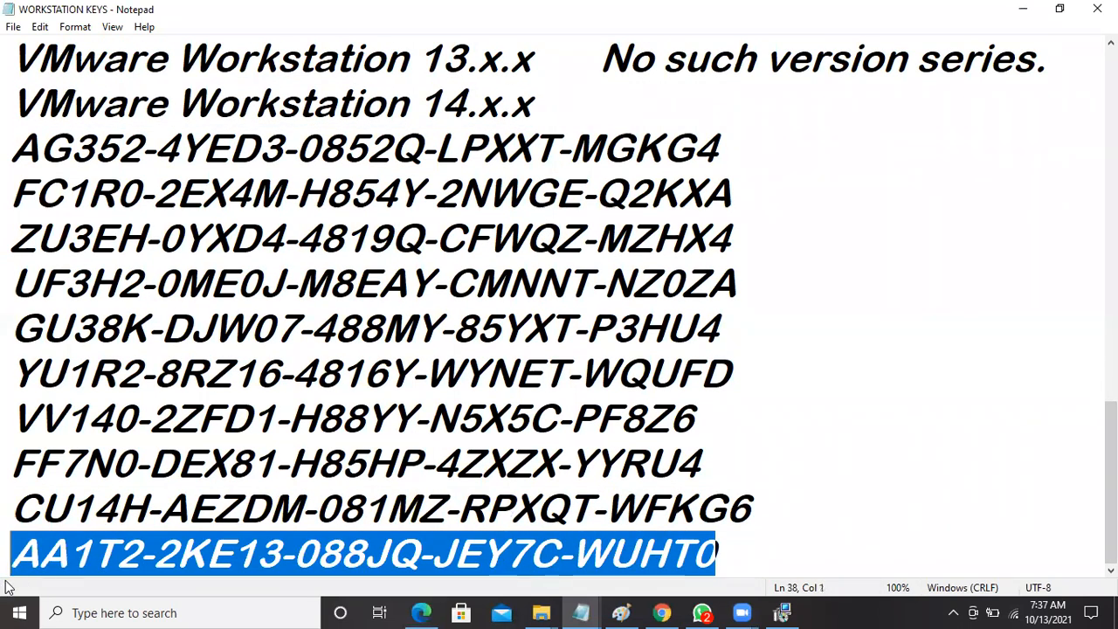
{"action": "left_click", "coordinate": [1023, 9]}
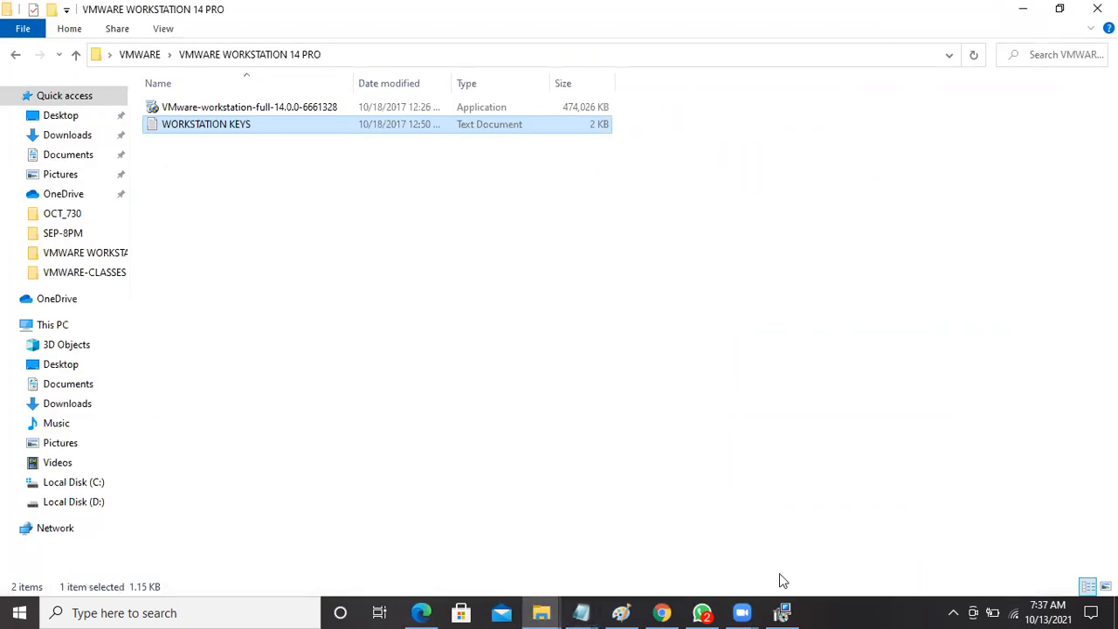
{"action": "left_click", "coordinate": [782, 612]}
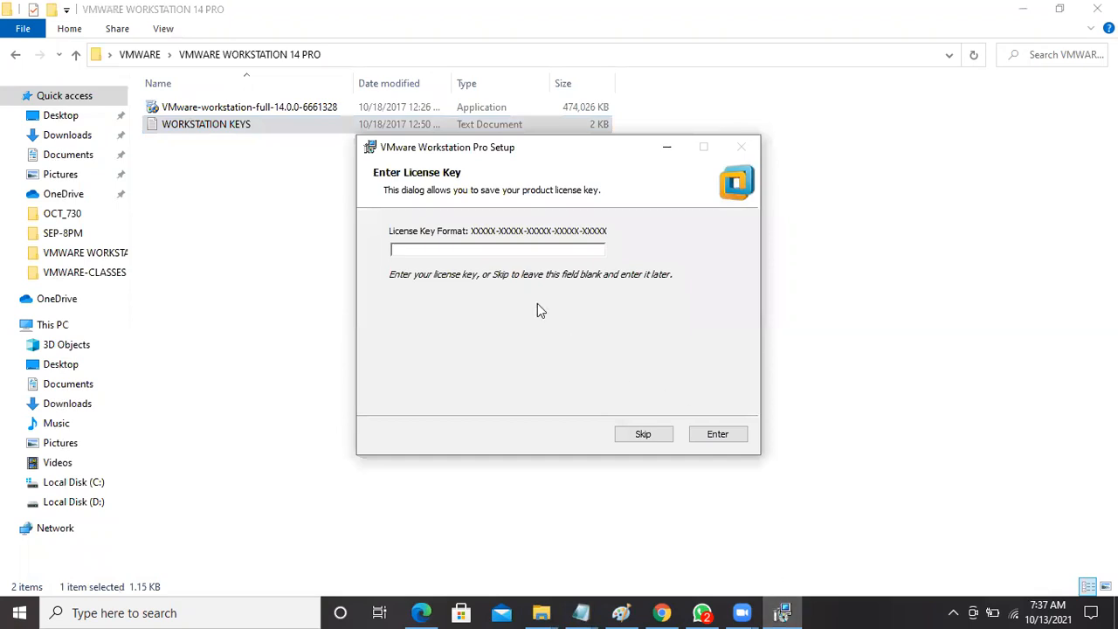
Paste and submit the licence key, finish setup, and launch Workstation from the desktop shortcut.
{"action": "key", "text": "ctrl+v"}
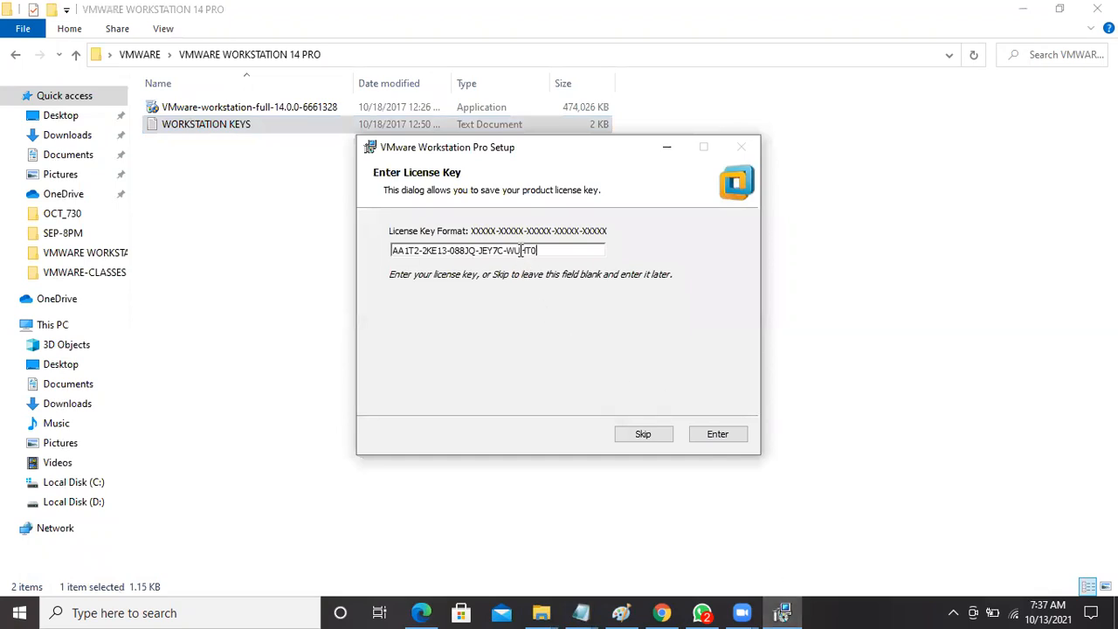
{"action": "left_click", "coordinate": [717, 434]}
{"action": "left_click", "coordinate": [717, 434]}
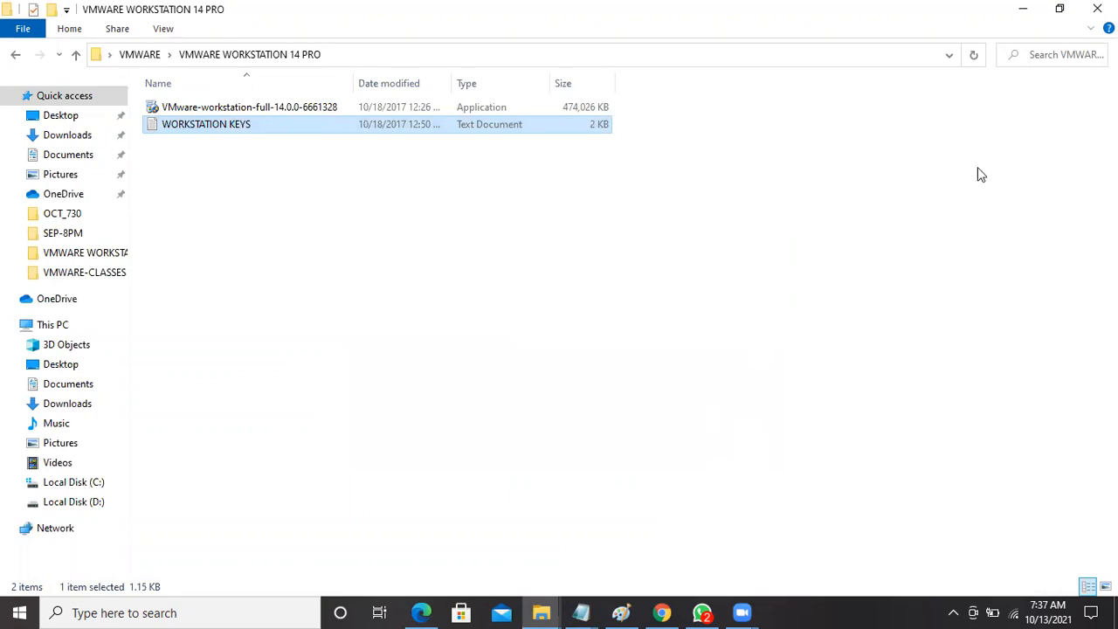
{"action": "left_click", "coordinate": [1023, 13]}
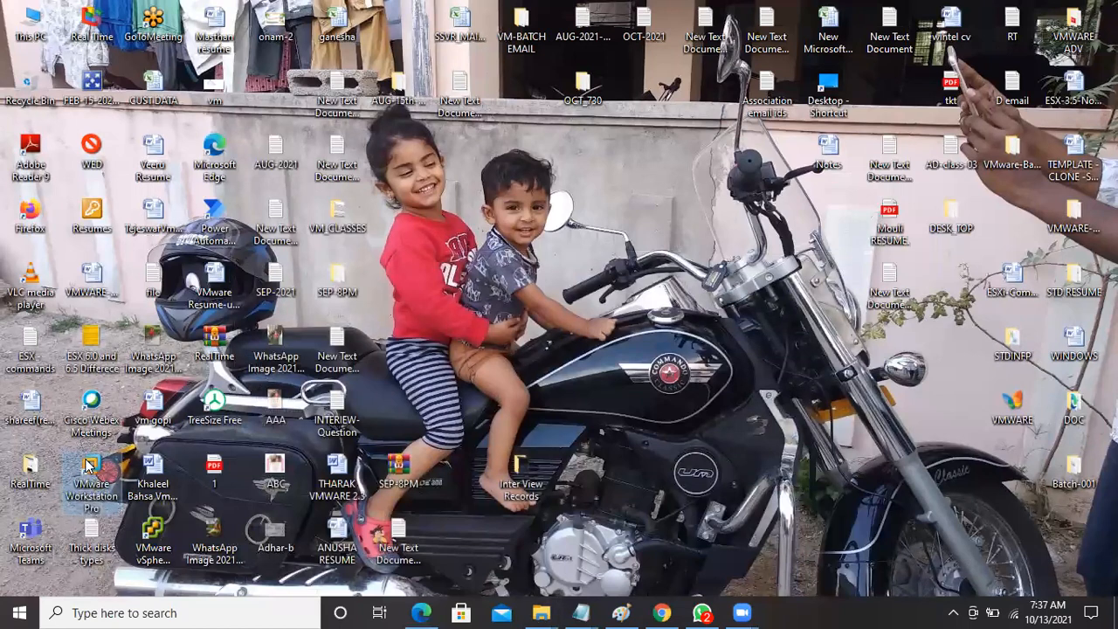
{"action": "double_click", "coordinate": [87, 466]}
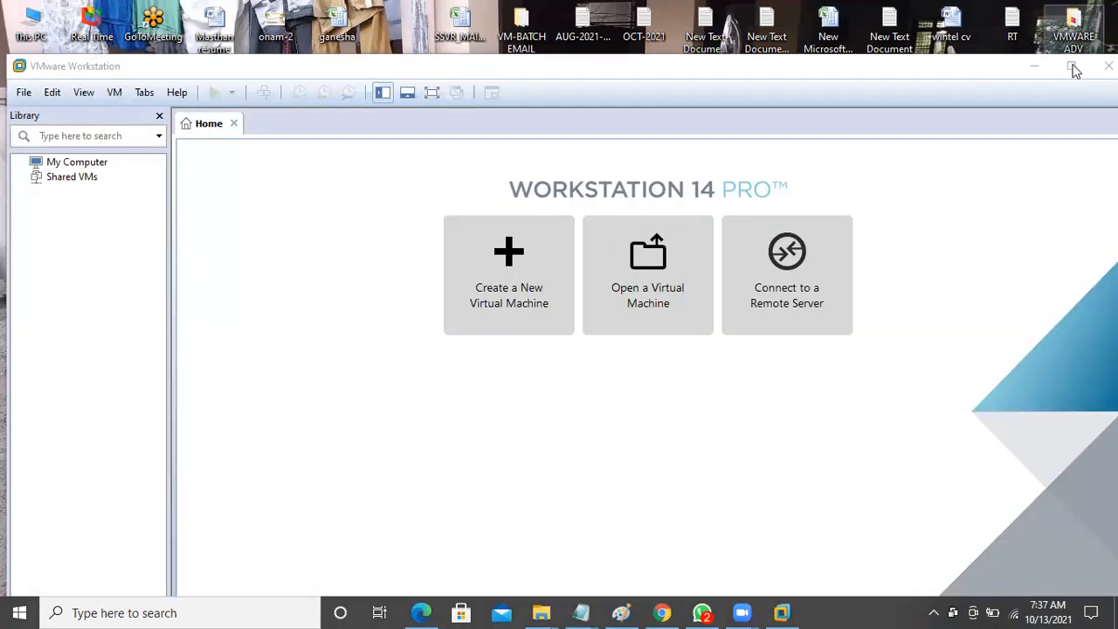
Maximize the Workstation 14 Pro Home window, then minimize it to show the desktop.
{"action": "left_click", "coordinate": [1072, 66]}
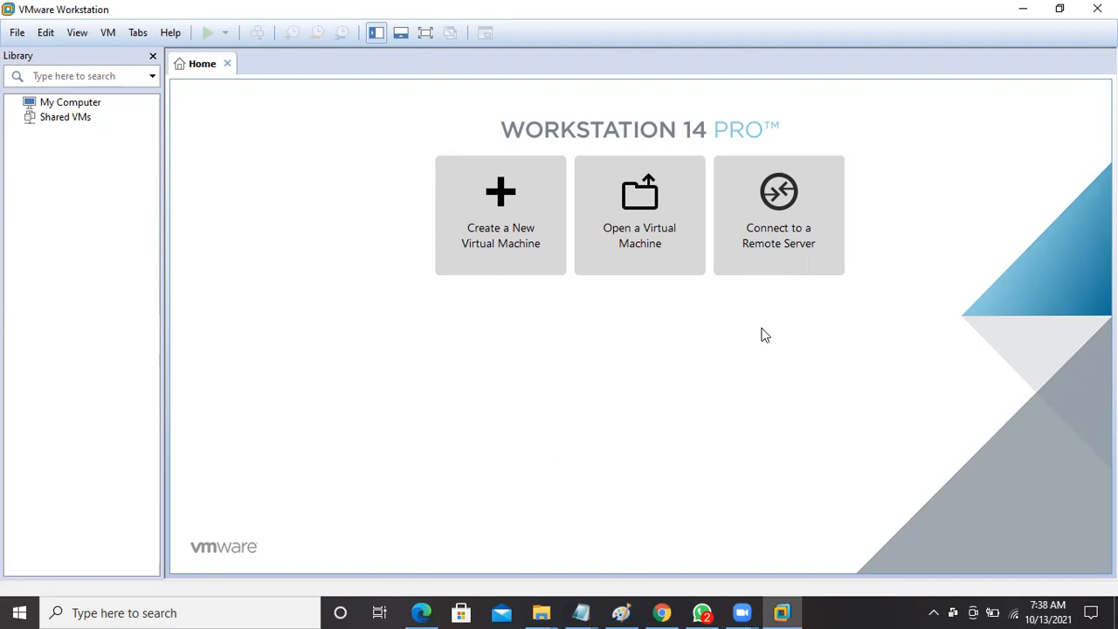
{"action": "left_click", "coordinate": [1023, 8]}
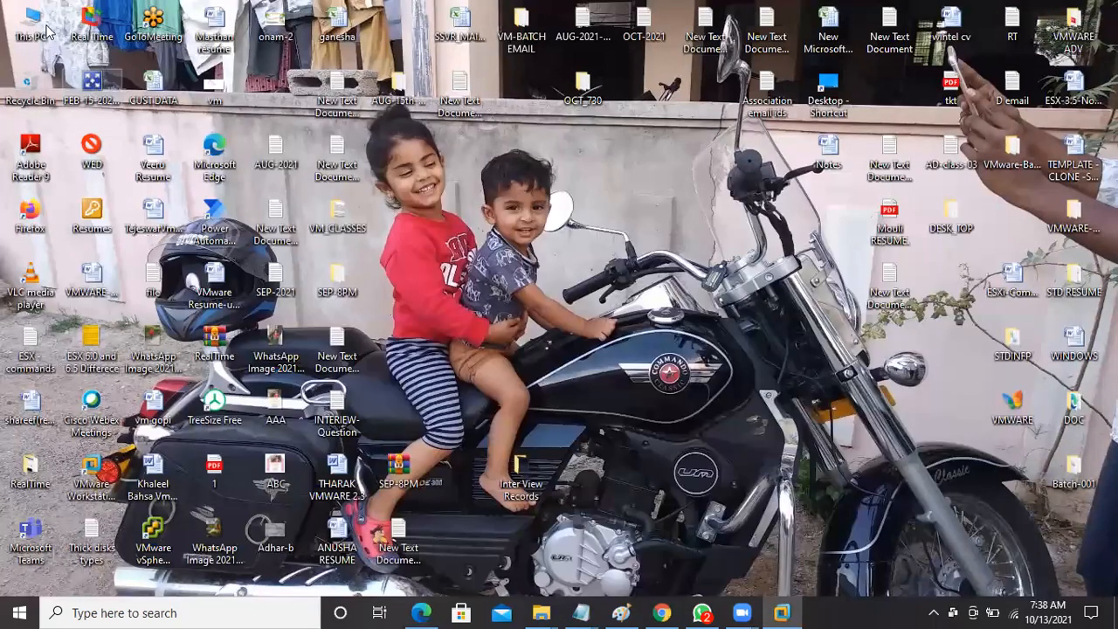
Create folder OCT-2021-LAB on Local Disk (D:), then switch back to VMware Workstation.
{"action": "double_click", "coordinate": [38, 26]}
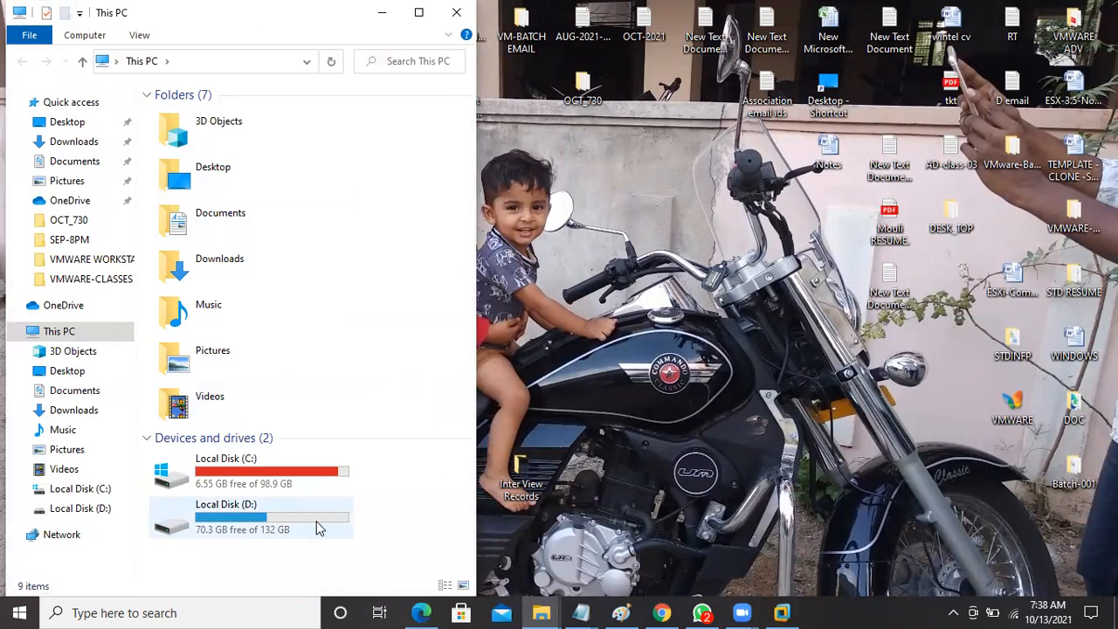
{"action": "double_click", "coordinate": [166, 531]}
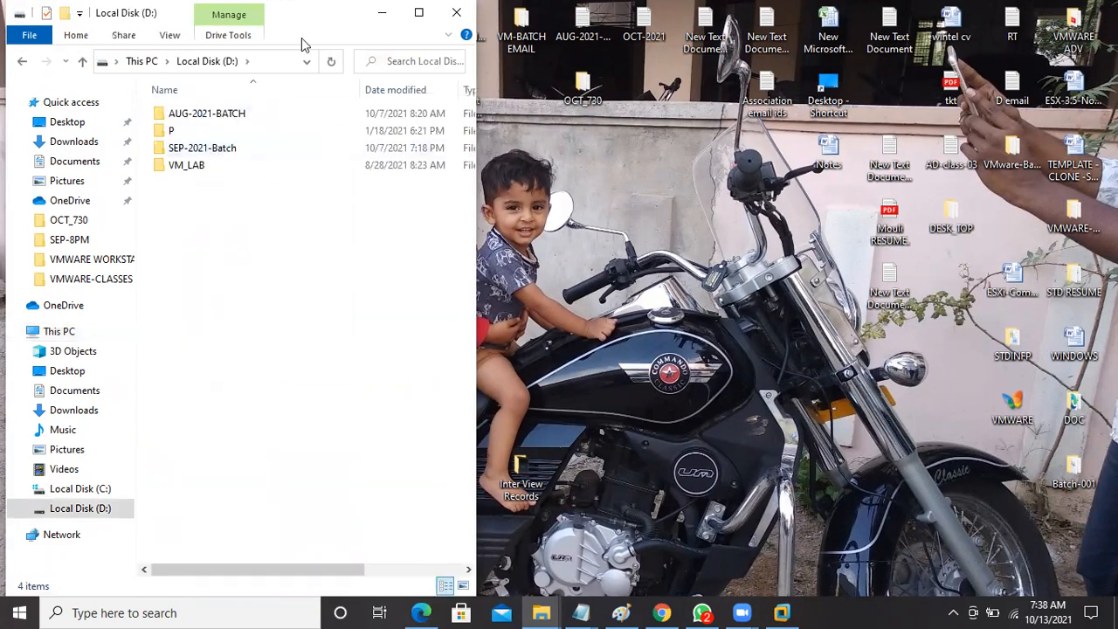
{"action": "left_click_drag", "start_coordinate": [301, 38], "coordinate": [301, 37]}
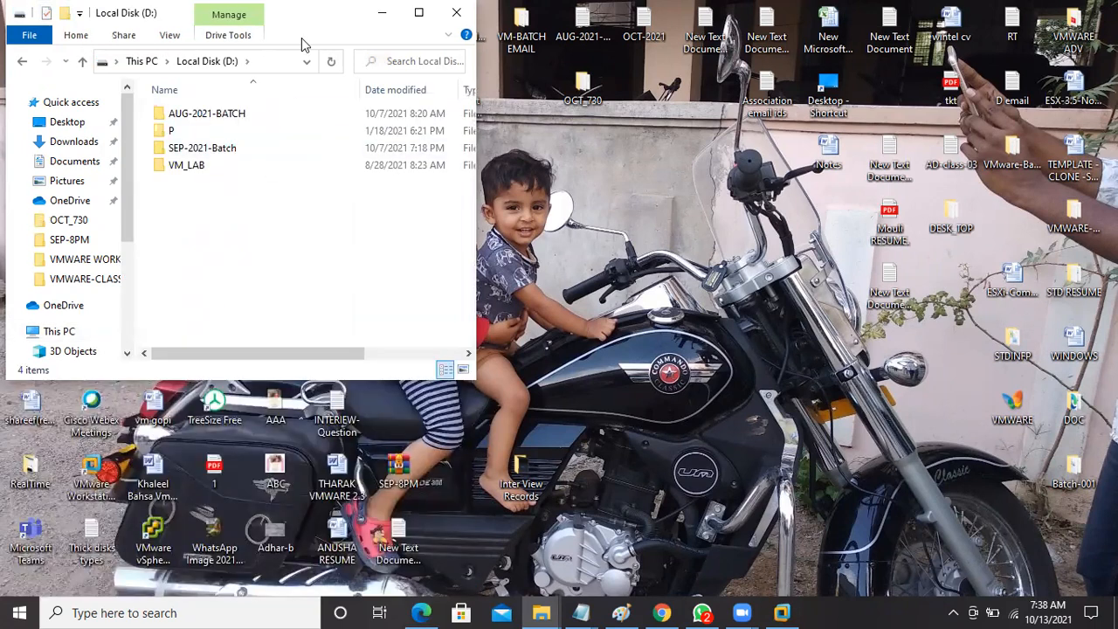
{"action": "double_click", "coordinate": [301, 38]}
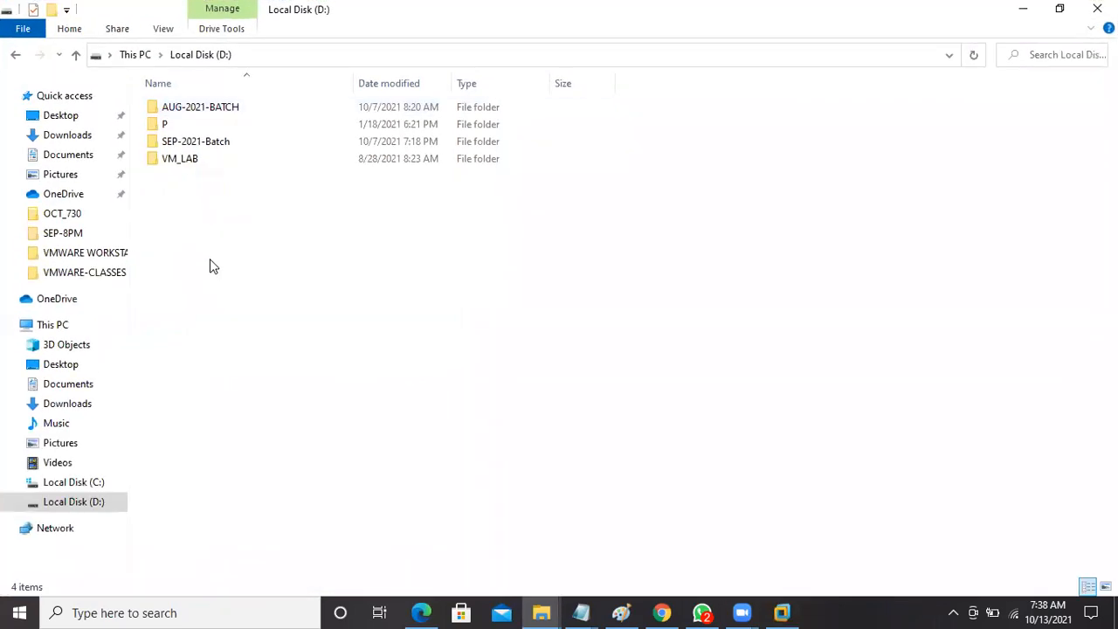
{"action": "right_click", "coordinate": [210, 266]}
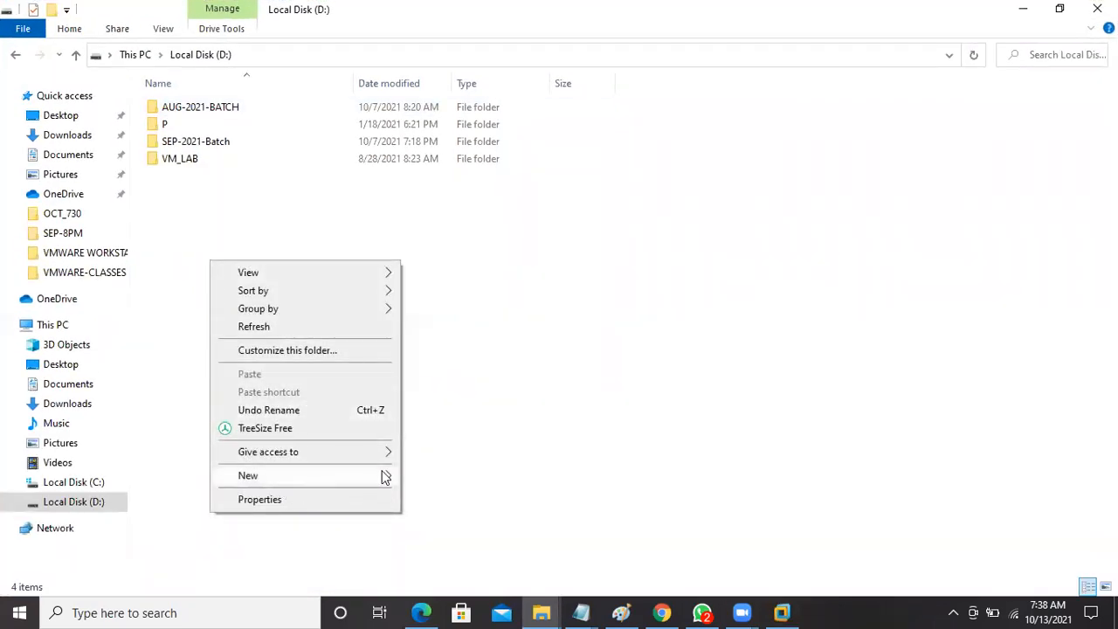
{"action": "mouse_move", "coordinate": [384, 477]}
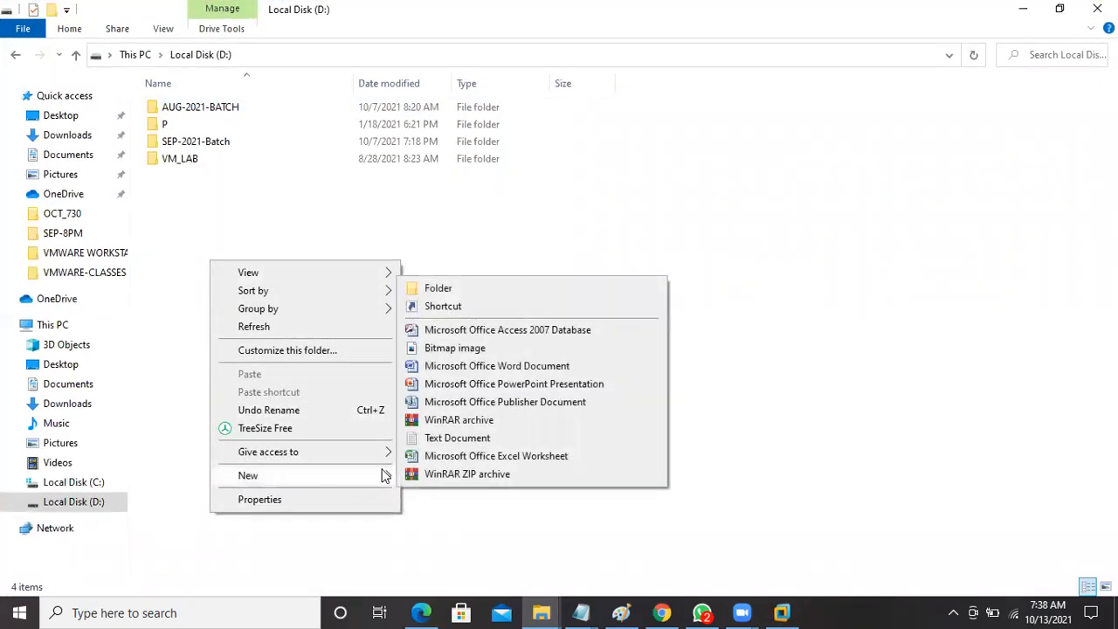
{"action": "left_click", "coordinate": [438, 289]}
{"action": "type", "text": "O"}
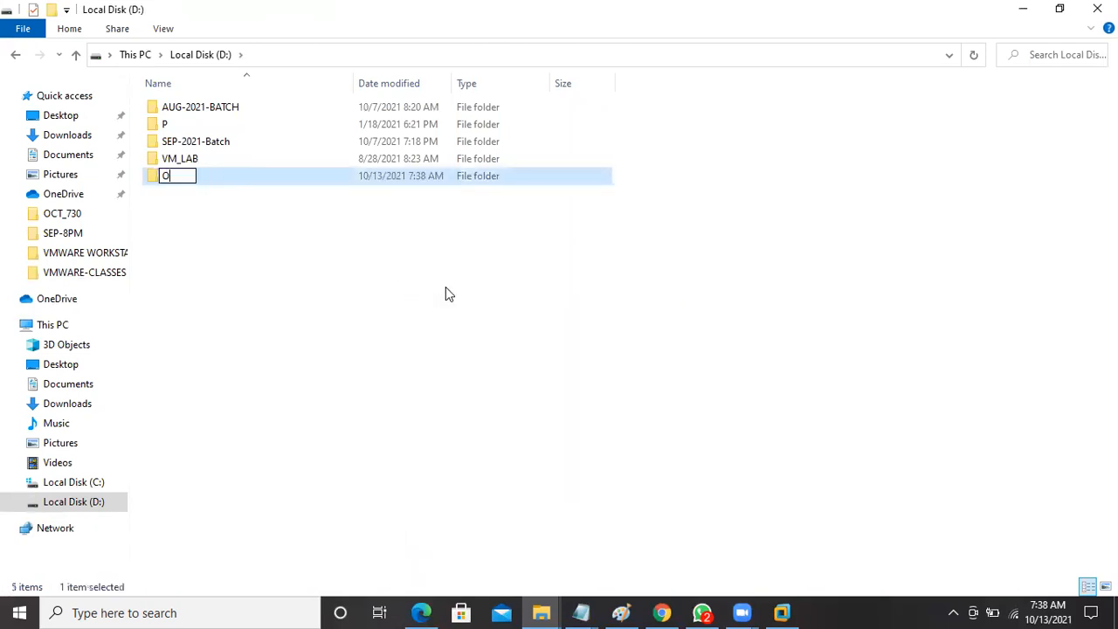
{"action": "type", "text": "CT-2021-LAB"}
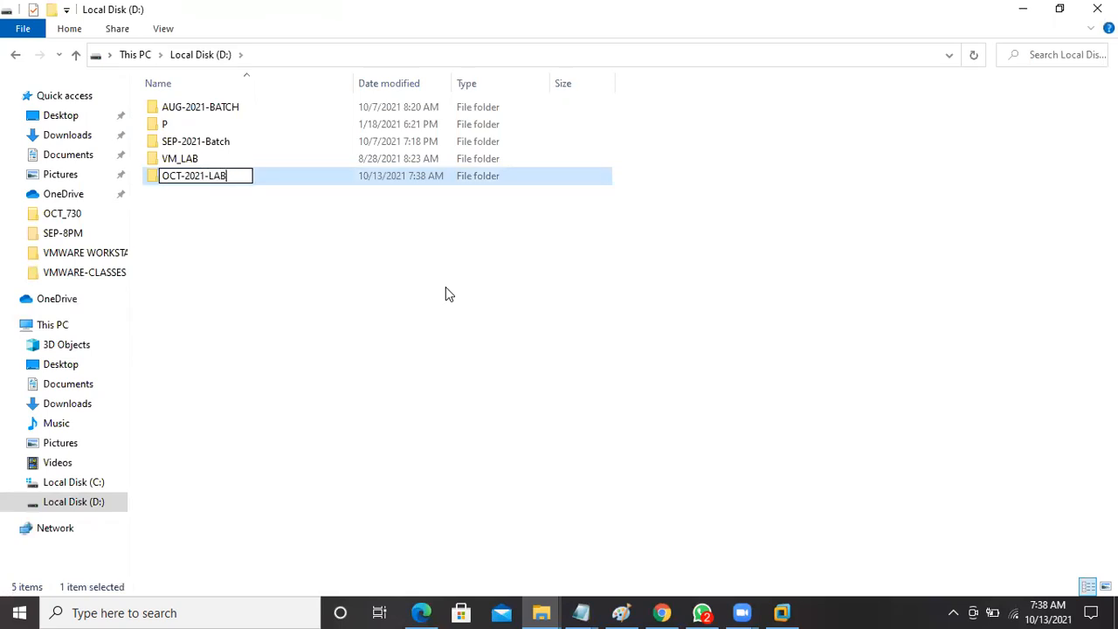
{"action": "key", "text": "Return"}
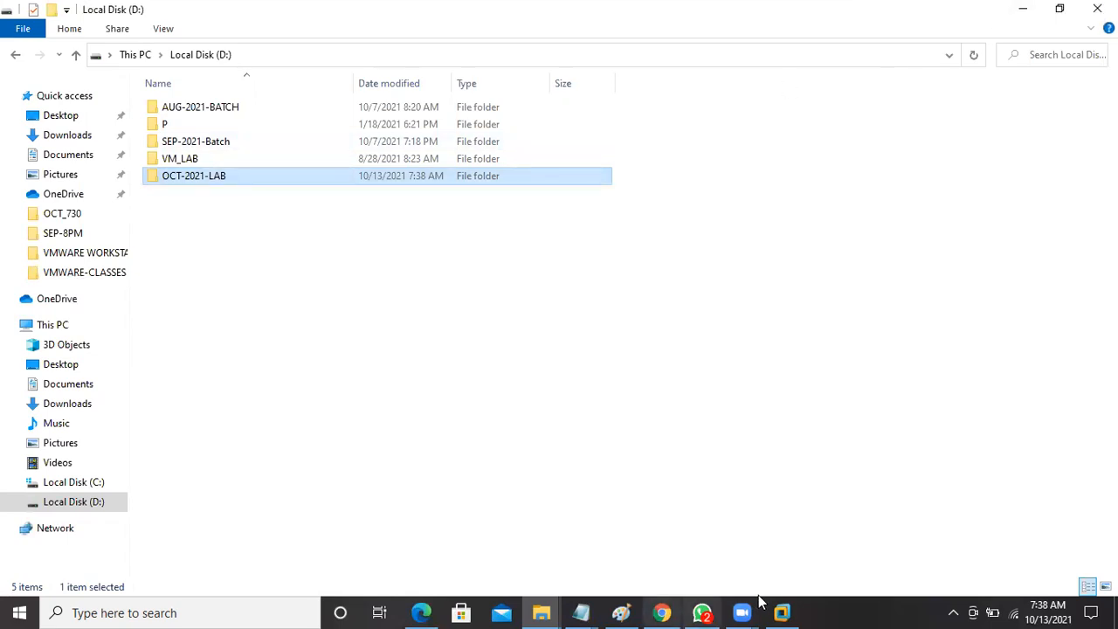
{"action": "left_click", "coordinate": [784, 611]}
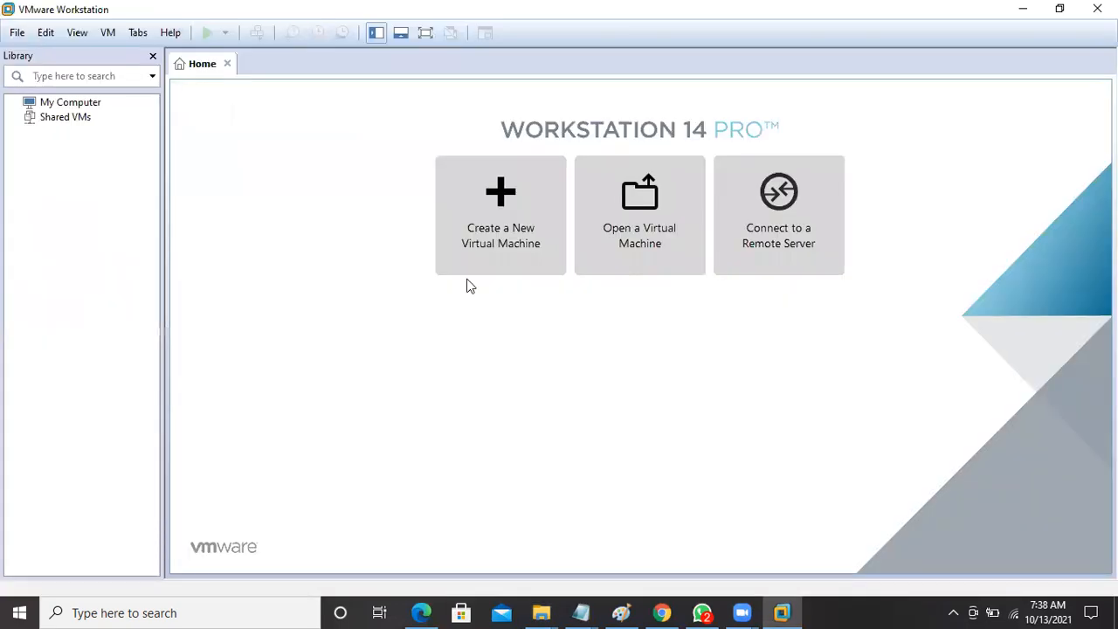
Start a new virtual machine from the File menu and continue with the Typical configuration.
{"action": "left_click", "coordinate": [17, 35]}
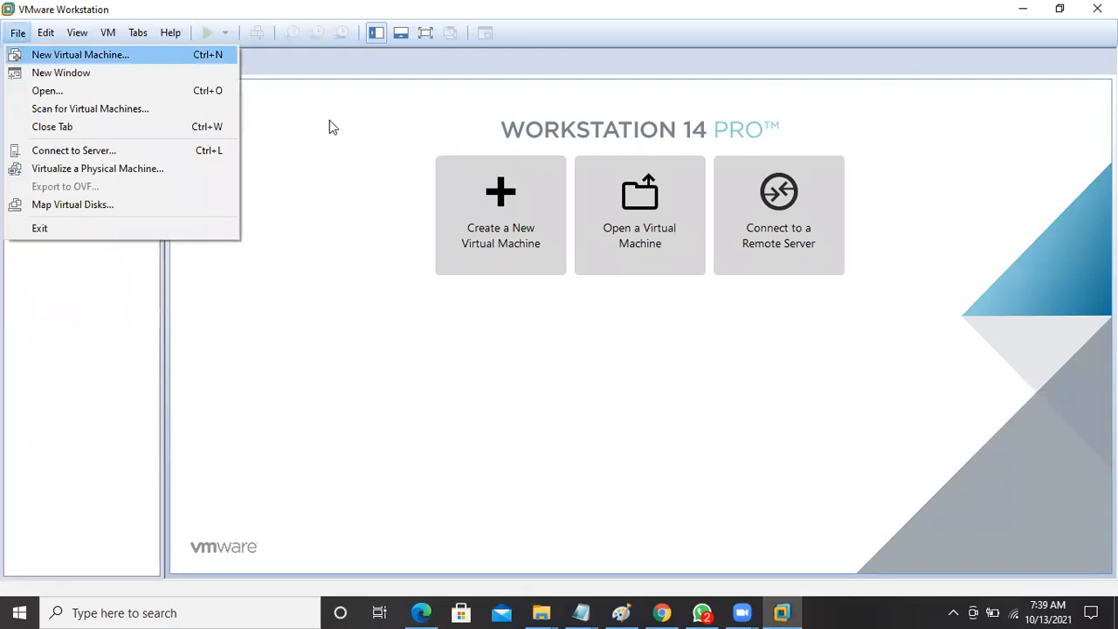
{"action": "key", "text": "Return"}
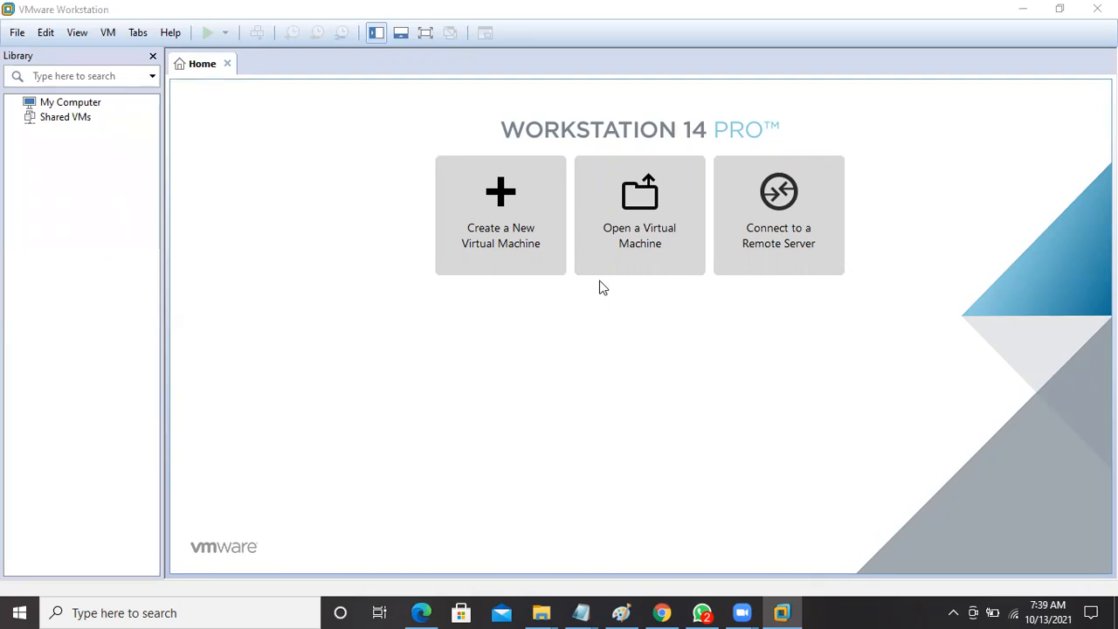
{"action": "left_click", "coordinate": [515, 220]}
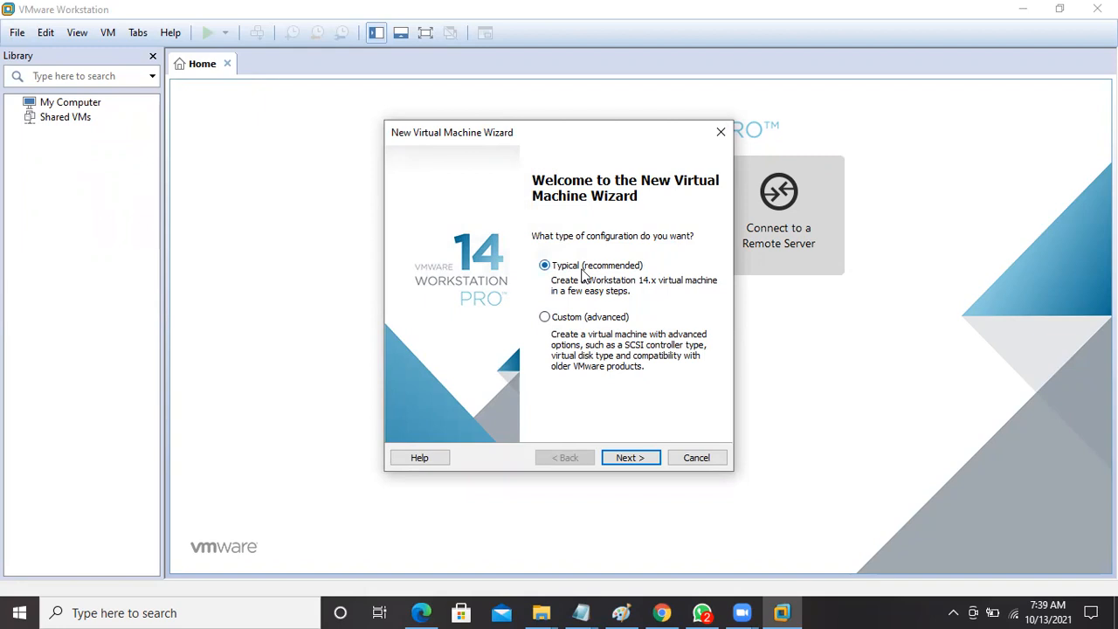
{"action": "left_click", "coordinate": [626, 458]}
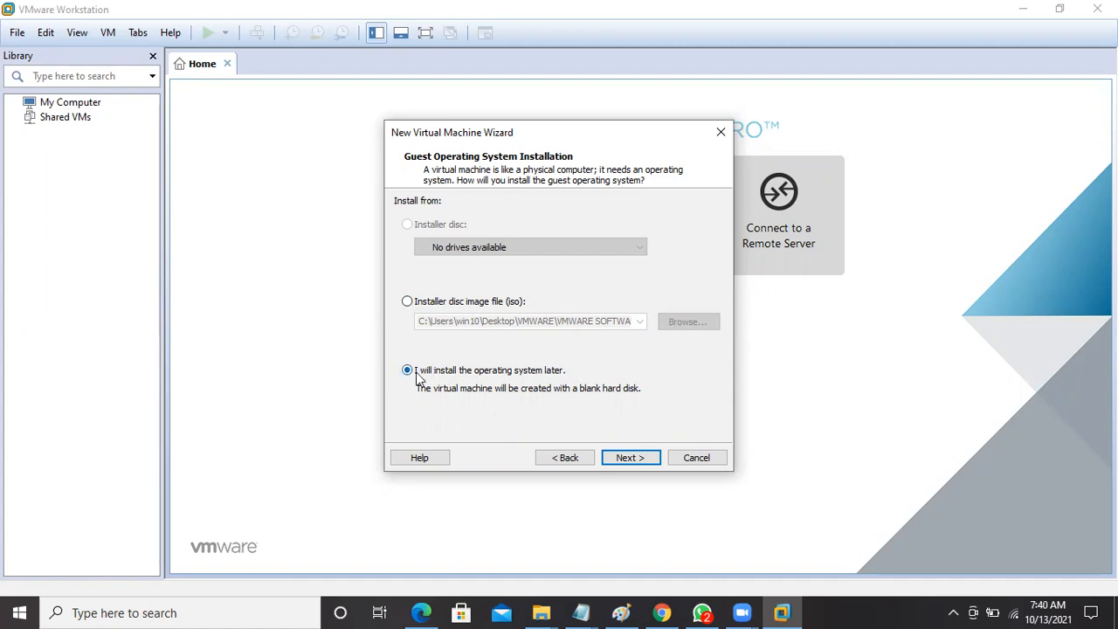
Choose to install the OS later, set guest OS to Microsoft Windows, Windows Server 2008.
{"action": "left_click", "coordinate": [626, 462]}
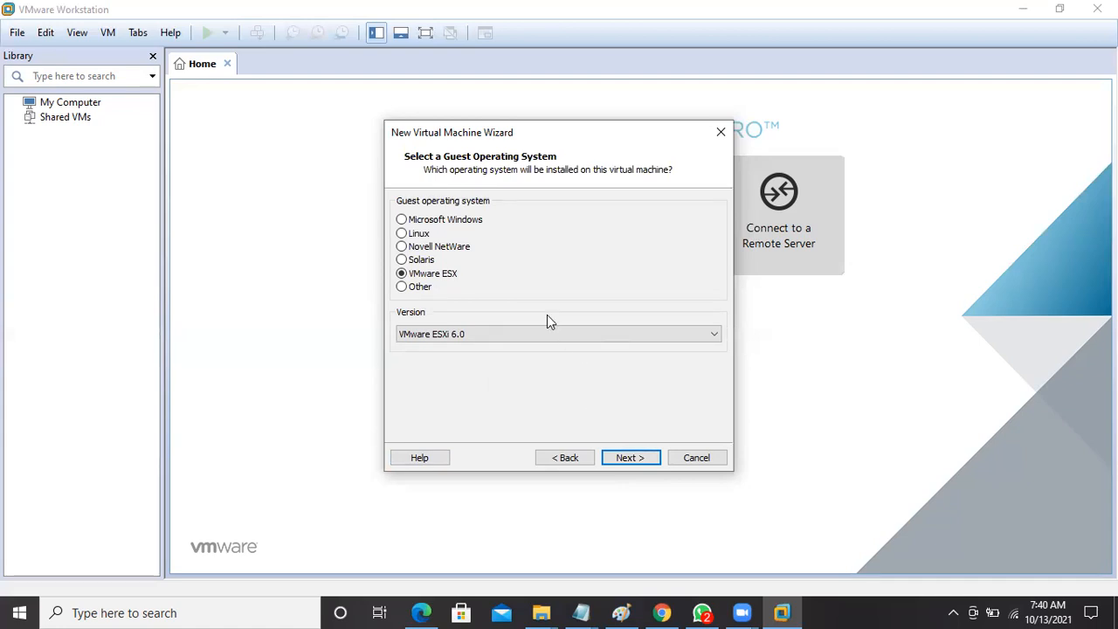
{"action": "left_click", "coordinate": [402, 220]}
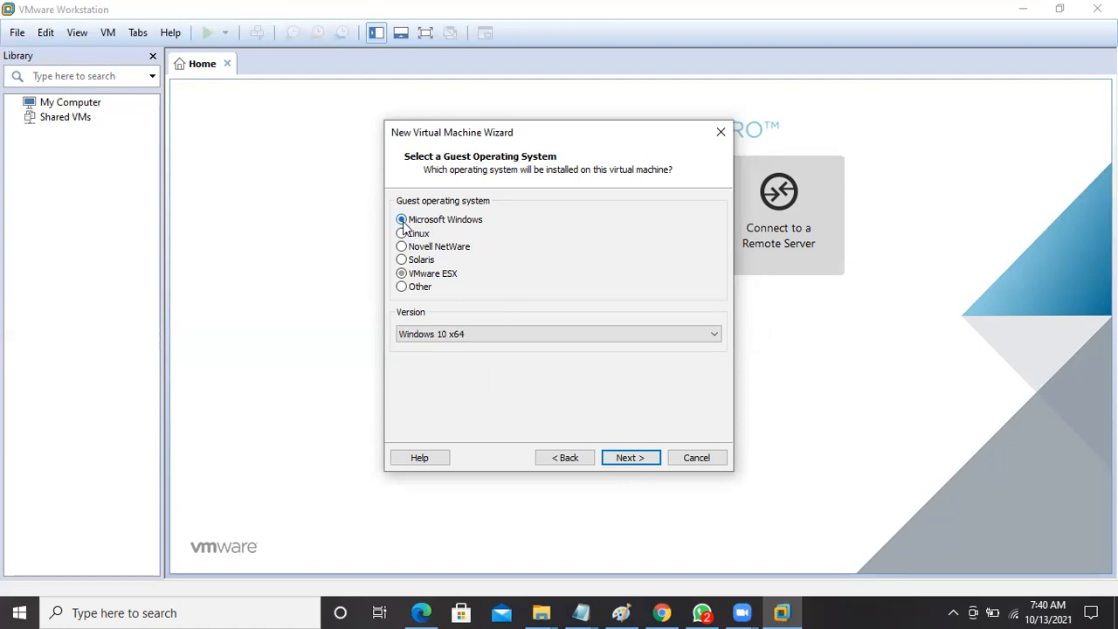
{"action": "left_click", "coordinate": [714, 337]}
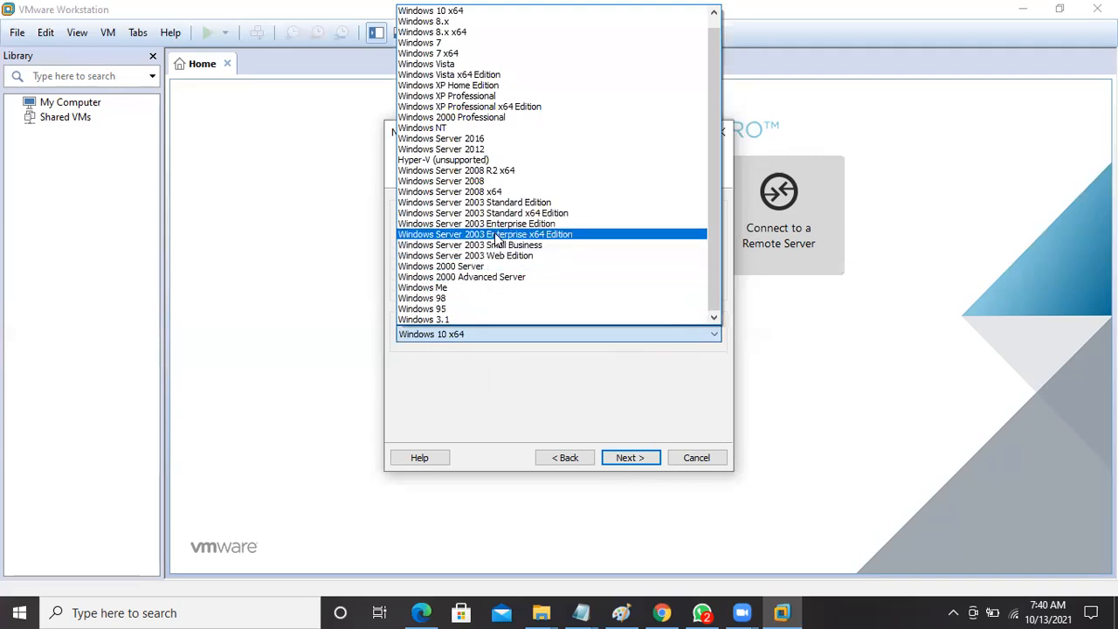
{"action": "left_click", "coordinate": [476, 181]}
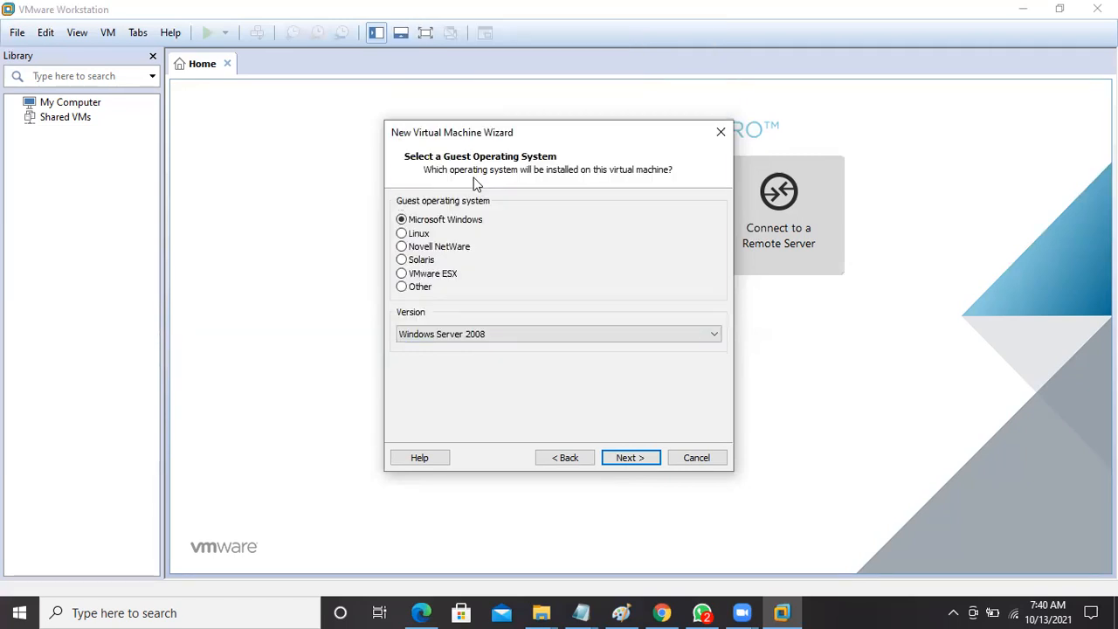
{"action": "left_click", "coordinate": [624, 457]}
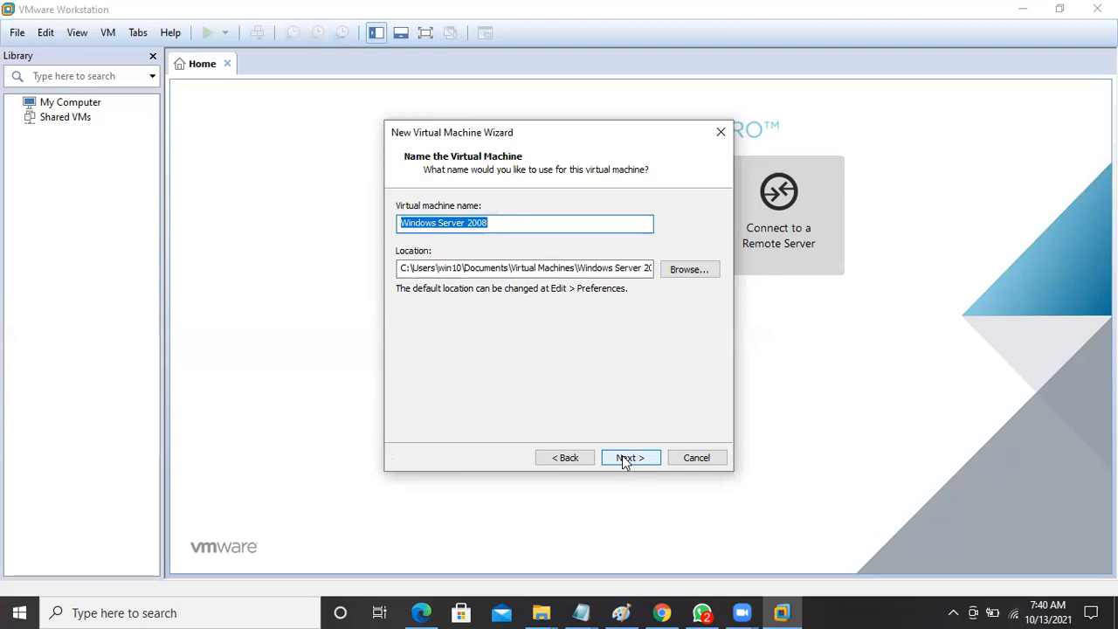
Enter INDHYDVM001 as the new virtual machine's name.
{"action": "type", "text": "IND"}
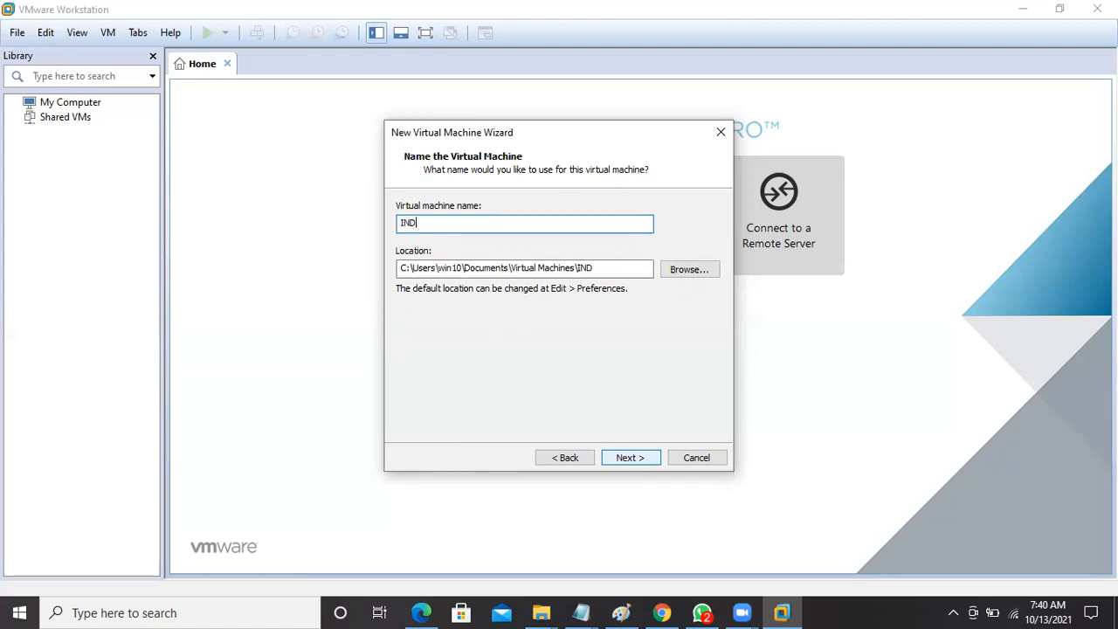
{"action": "type", "text": "HYDVM001"}
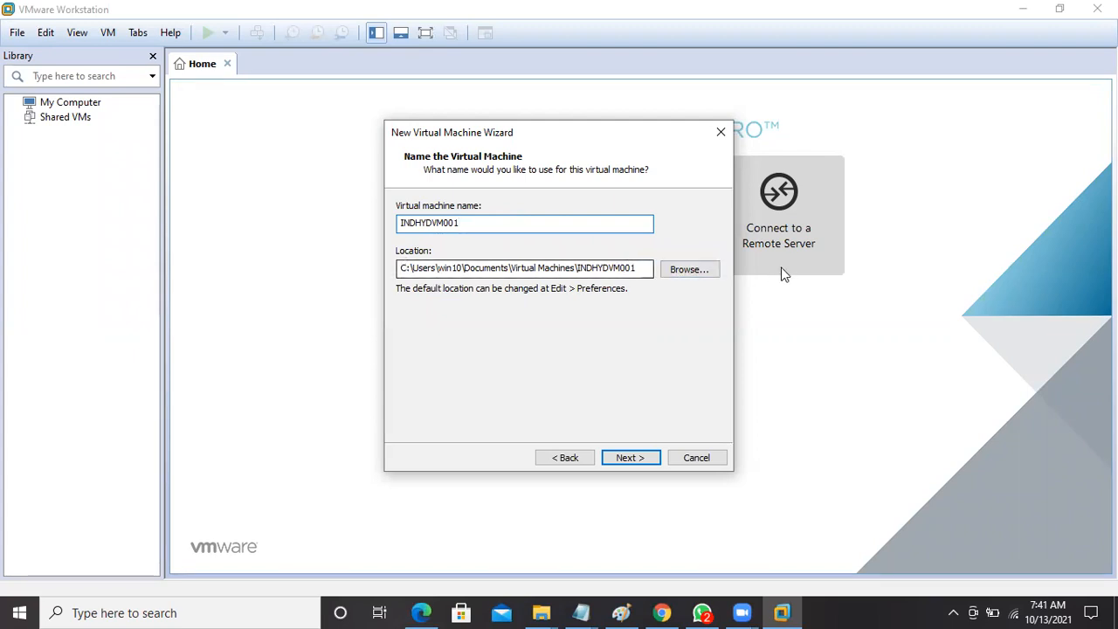
Set the VM location to a new folder, D:\OCT-2021-LAB\INDHYDVM001.
{"action": "left_click", "coordinate": [694, 271]}
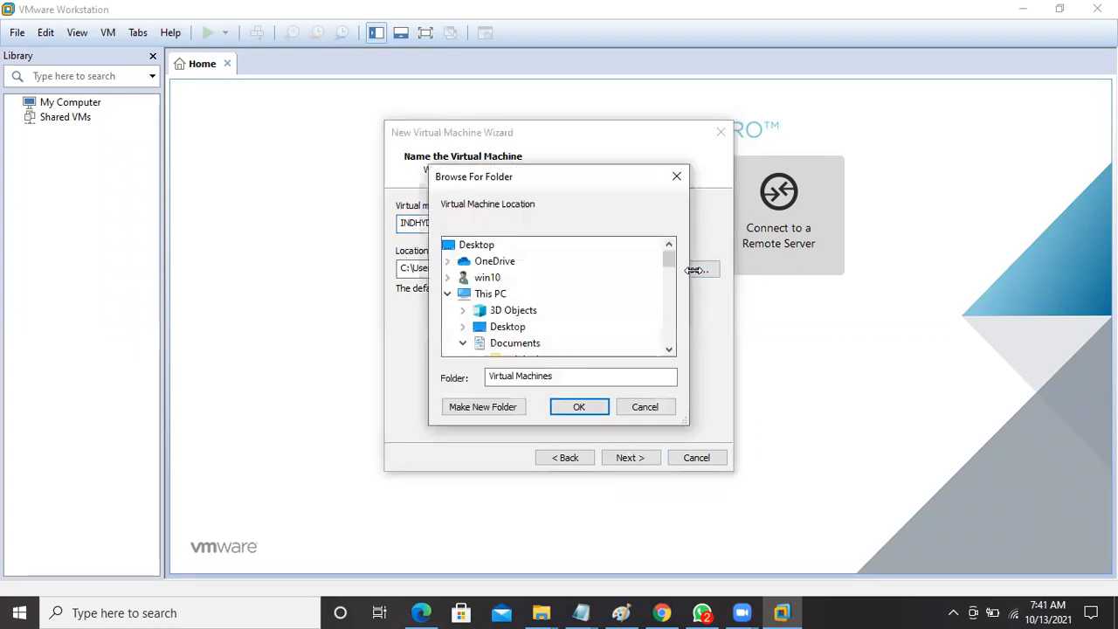
{"action": "left_click_drag", "start_coordinate": [668, 271], "coordinate": [646, 292]}
{"action": "left_click", "coordinate": [463, 326]}
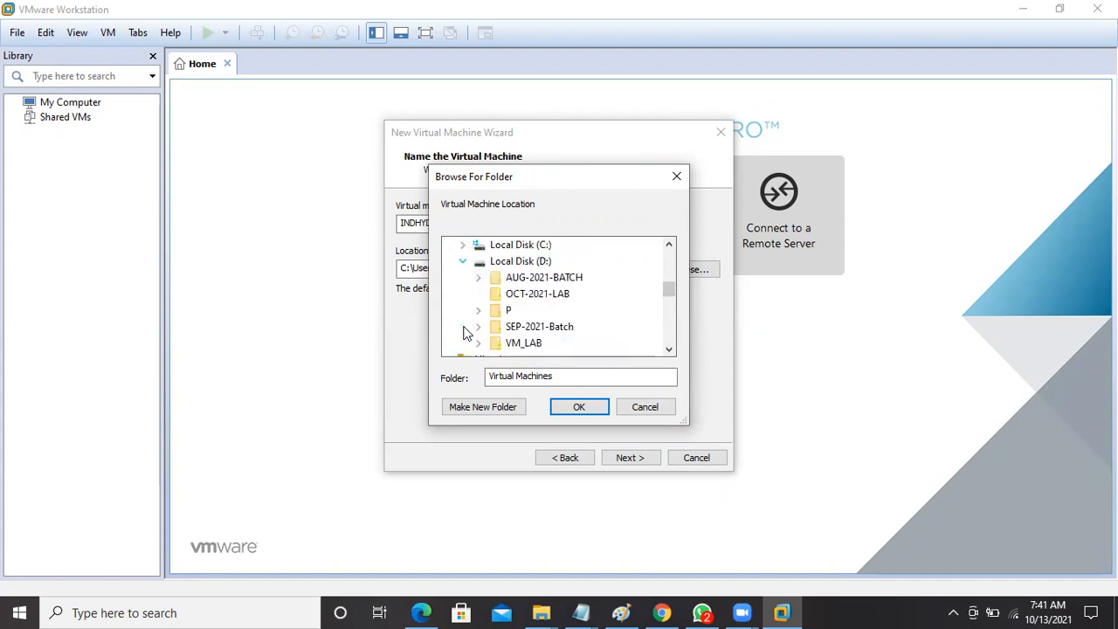
{"action": "left_click_drag", "start_coordinate": [669, 289], "coordinate": [668, 295]}
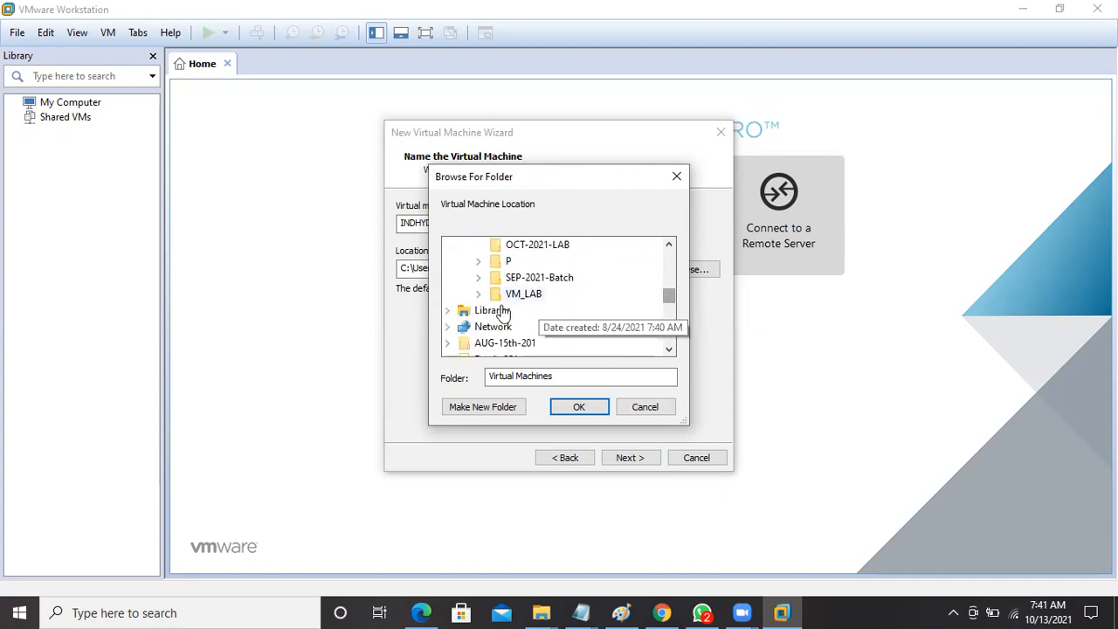
{"action": "left_click", "coordinate": [550, 248]}
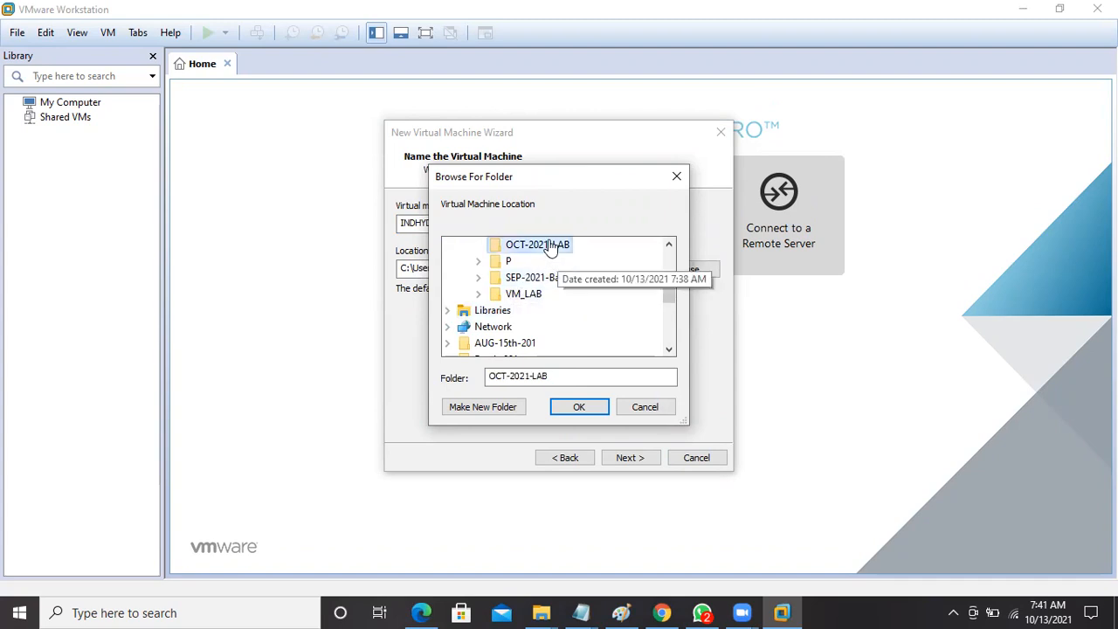
{"action": "left_click", "coordinate": [482, 407]}
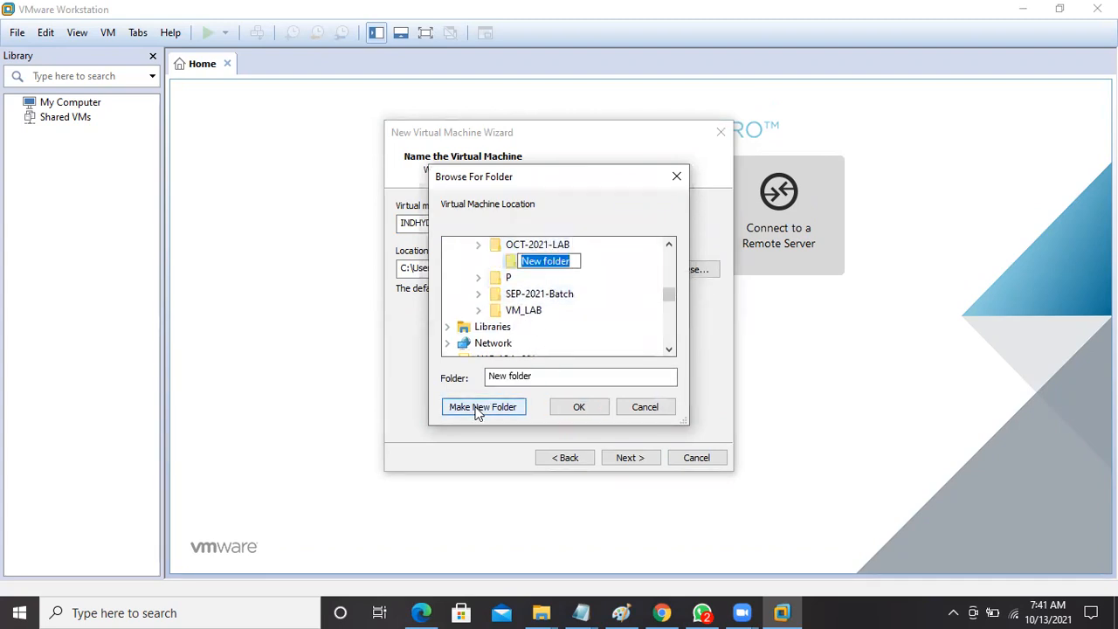
{"action": "type", "text": "I"}
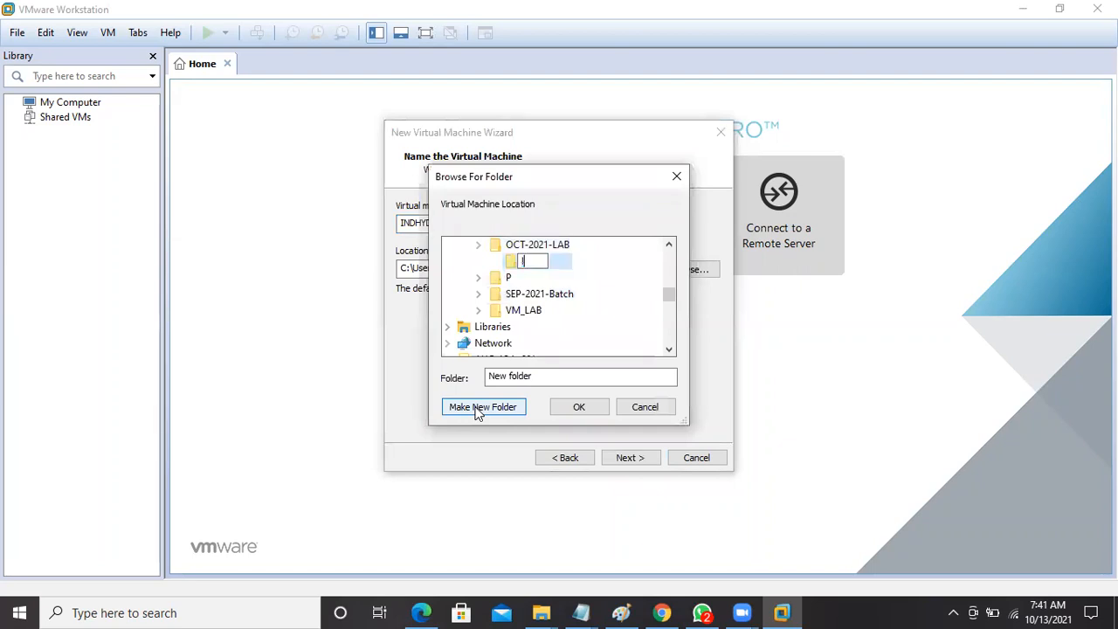
{"action": "type", "text": "NDHYD"}
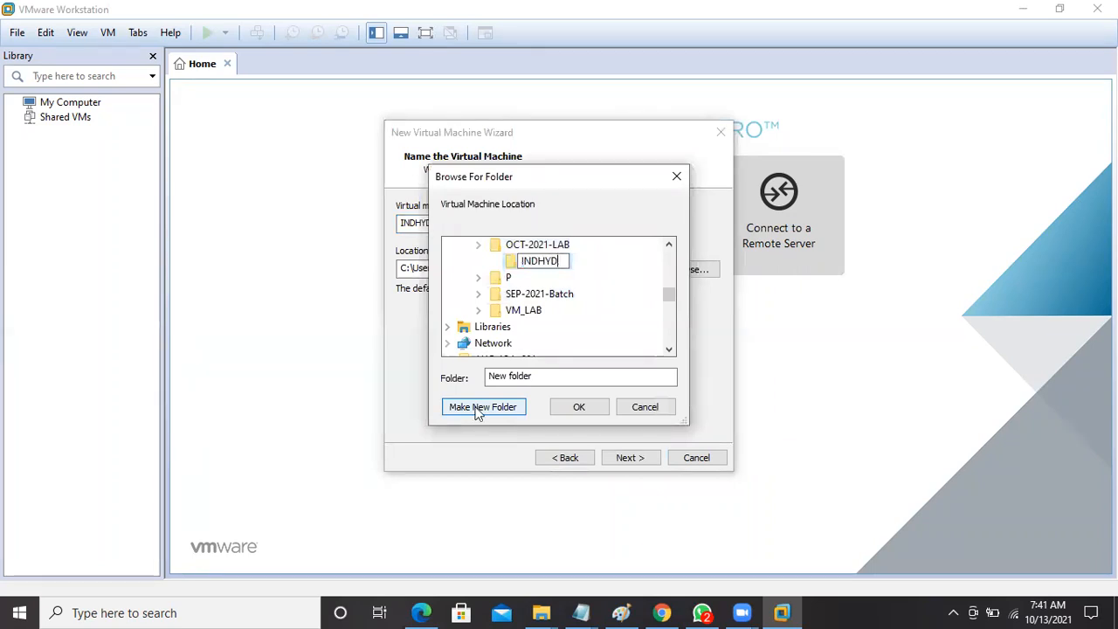
{"action": "type", "text": "VM"}
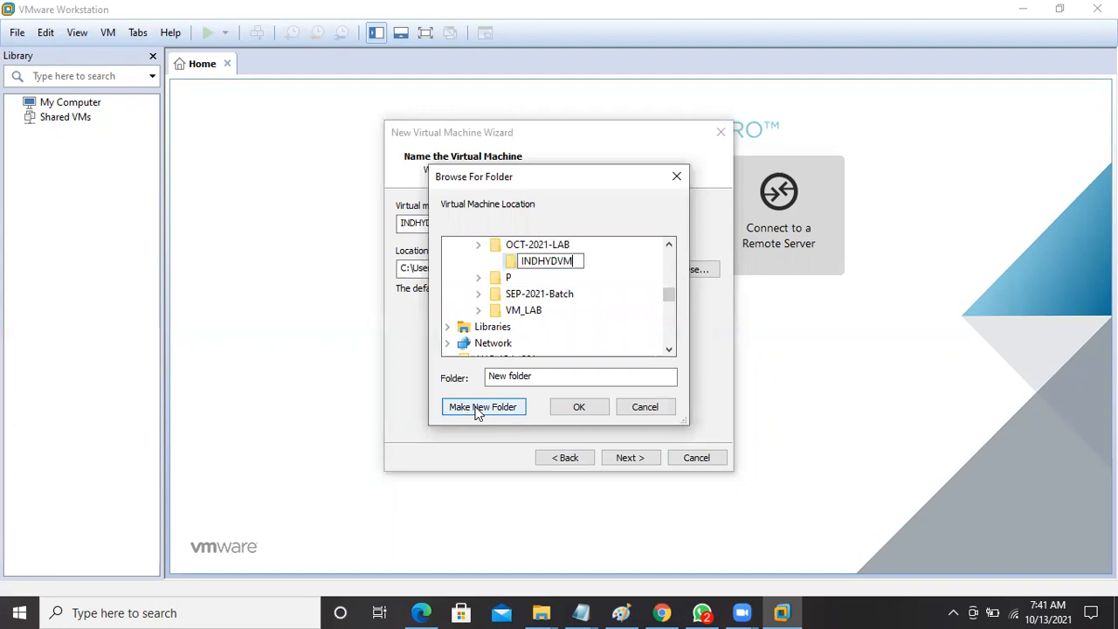
{"action": "type", "text": "001"}
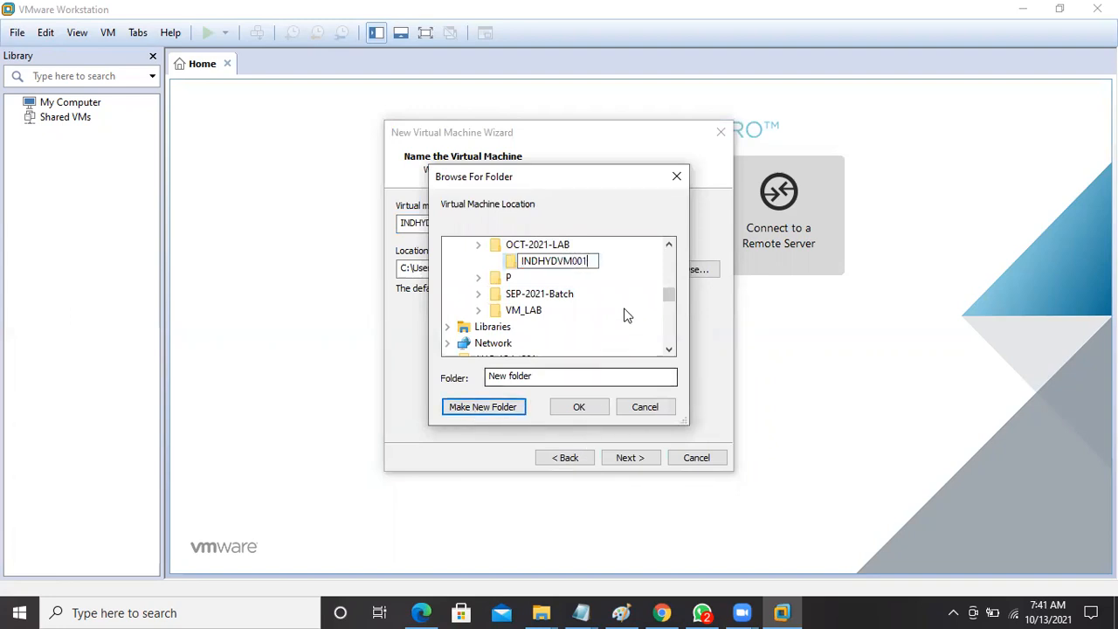
{"action": "left_click", "coordinate": [579, 407]}
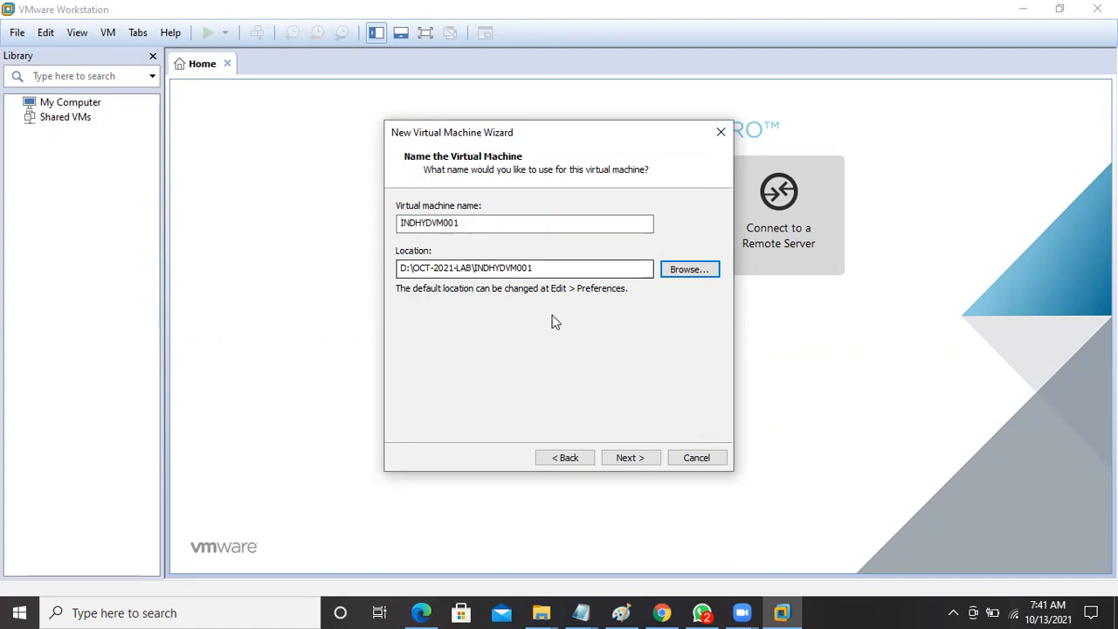
Give the virtual disk a 15 GB maximum size, stored as a single file.
{"action": "left_click", "coordinate": [642, 459]}
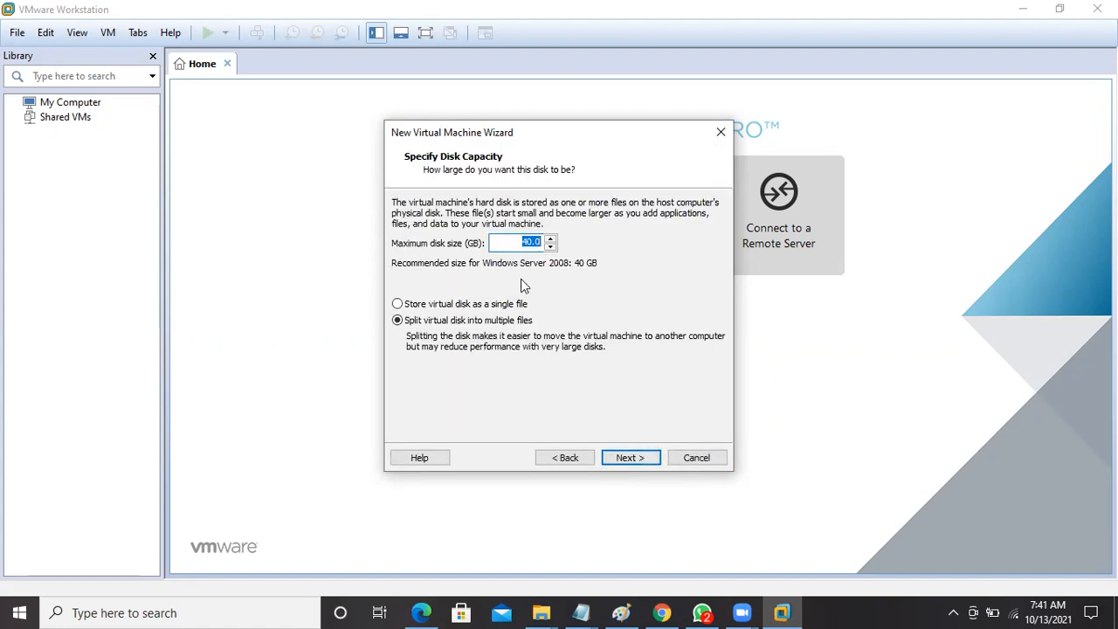
{"action": "type", "text": "15"}
{"action": "left_click", "coordinate": [397, 304]}
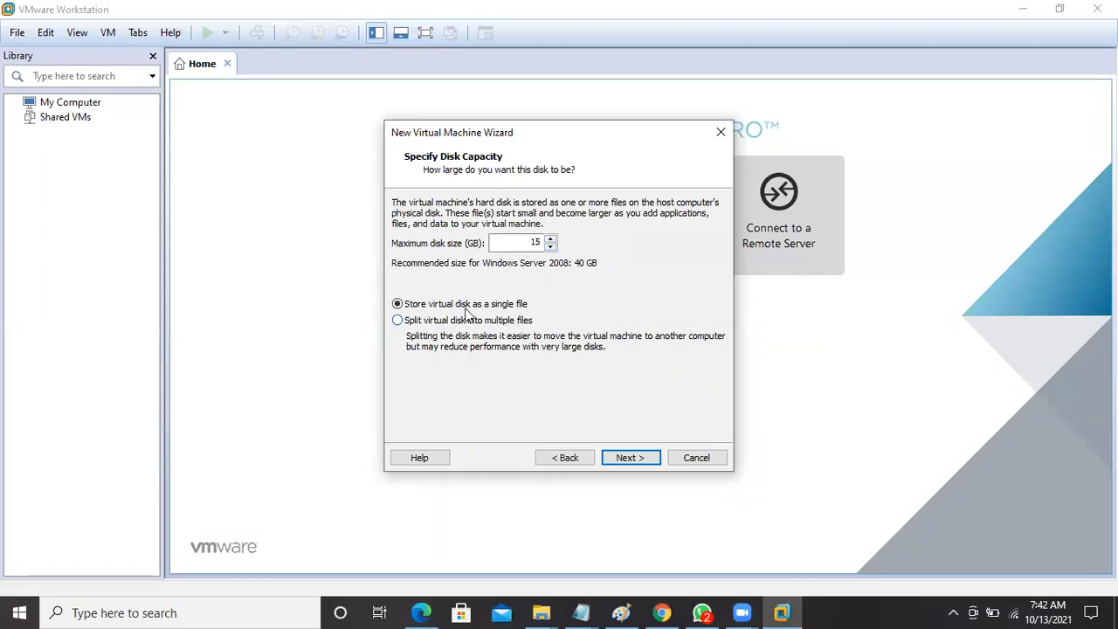
{"action": "left_click", "coordinate": [623, 455]}
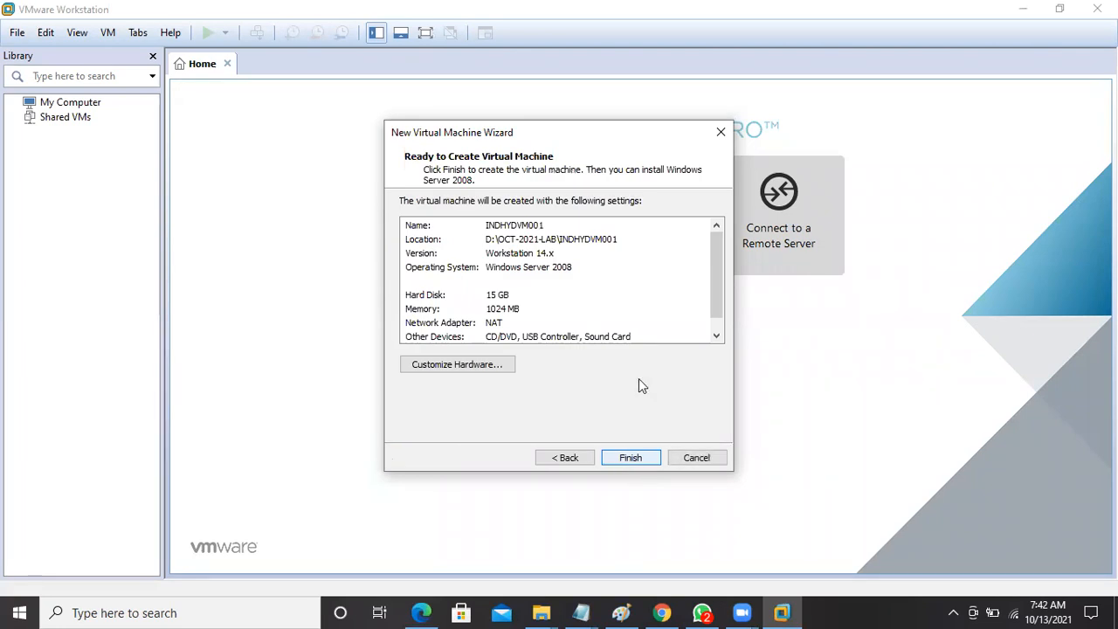
Review the 1024 MB memory, 15 GB disk, NAT summary and finish creating INDHYDVM001.
{"action": "left_click", "coordinate": [714, 337]}
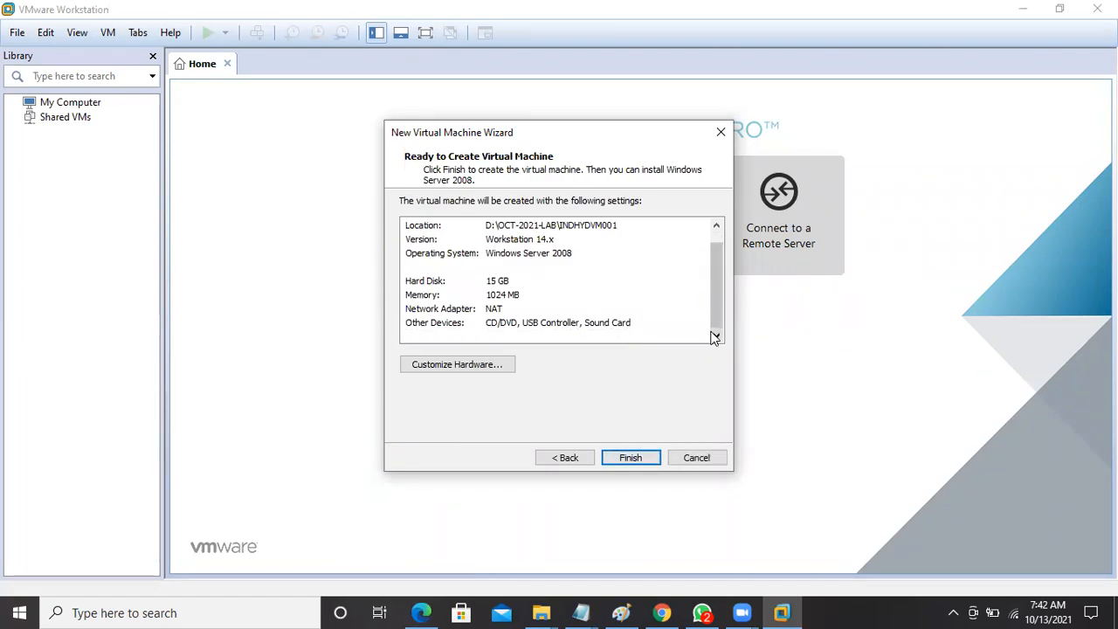
{"action": "left_click", "coordinate": [716, 226]}
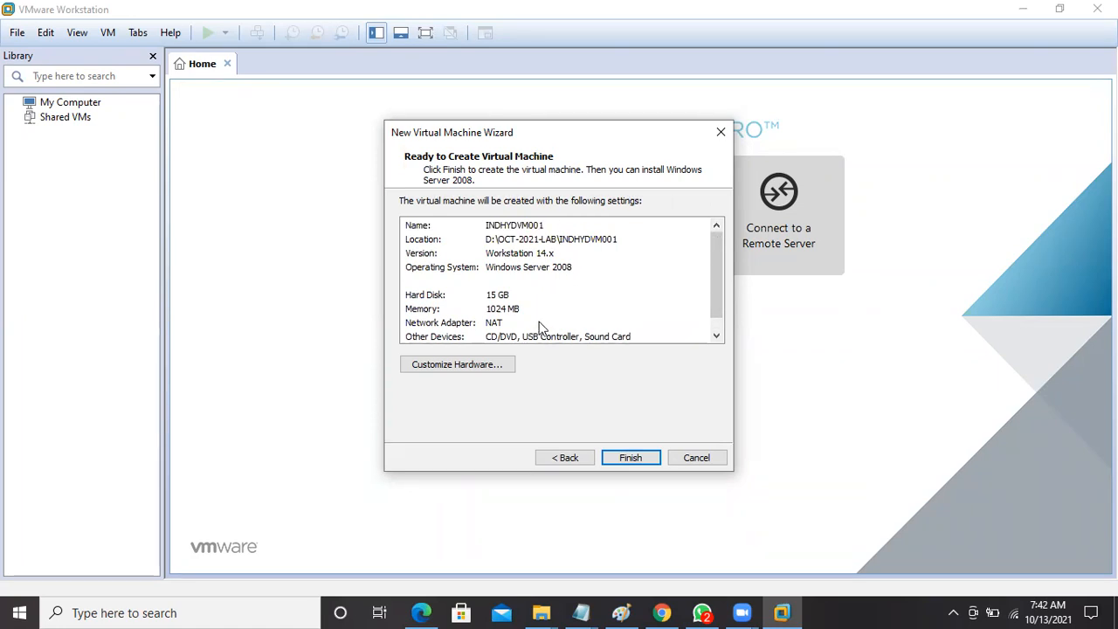
{"action": "left_click", "coordinate": [625, 455]}
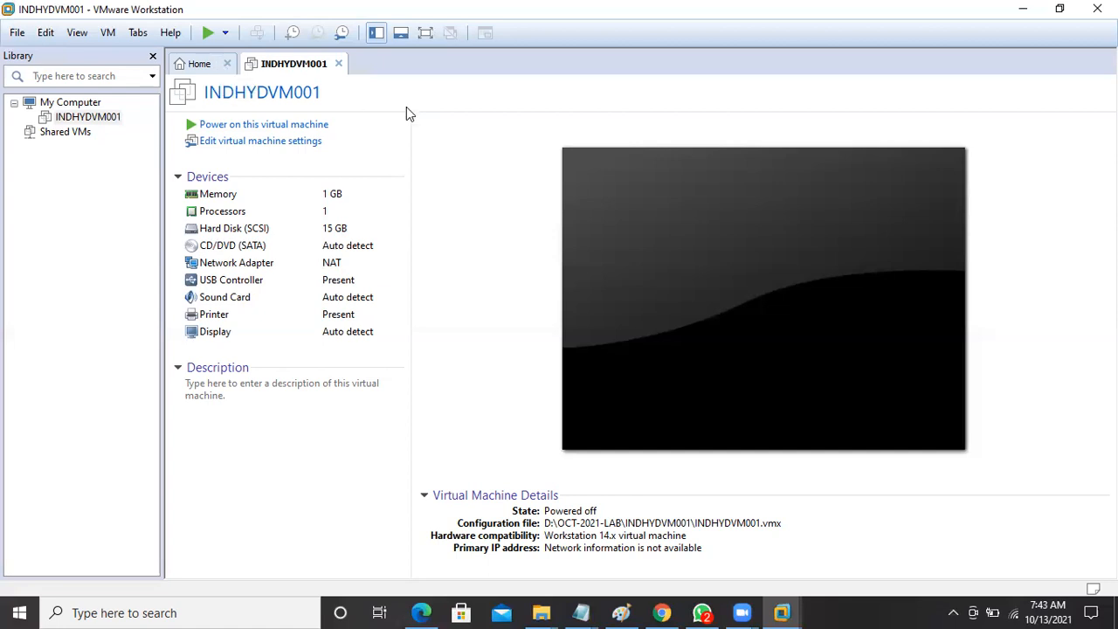
Bring the class agenda notes to the front in Notepad.
{"action": "left_click", "coordinate": [590, 611]}
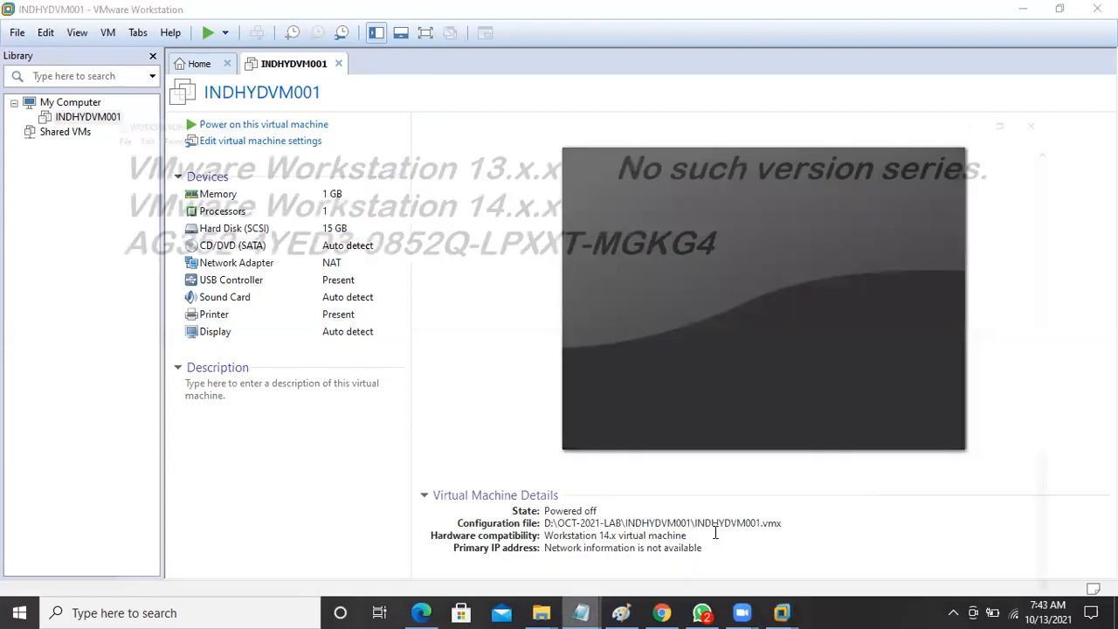
{"action": "left_click", "coordinate": [760, 537]}
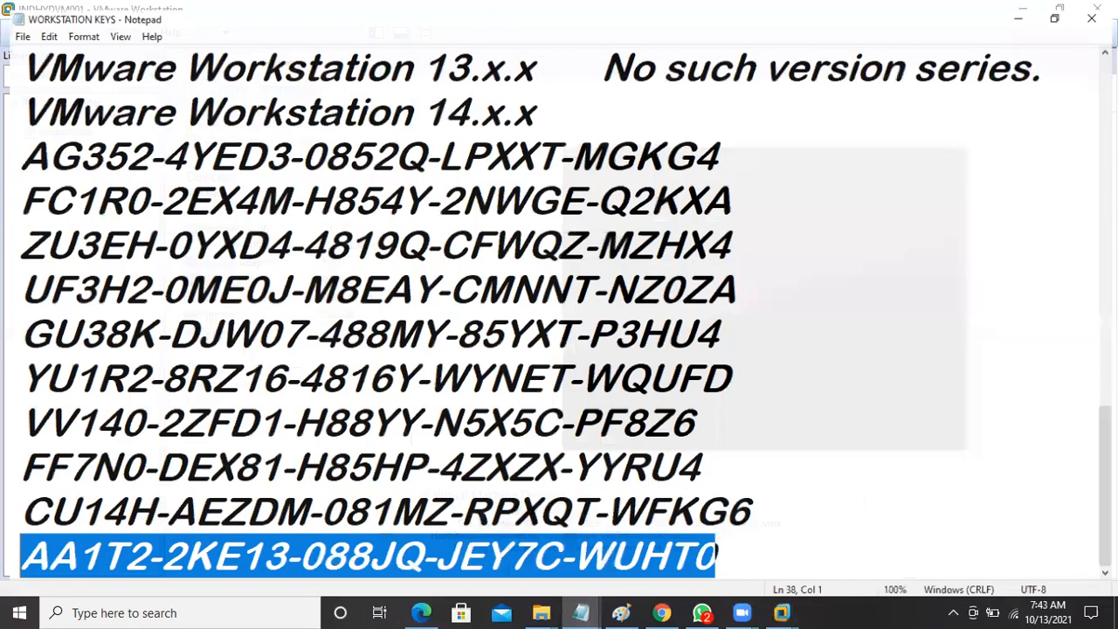
{"action": "key", "text": "alt+Tab"}
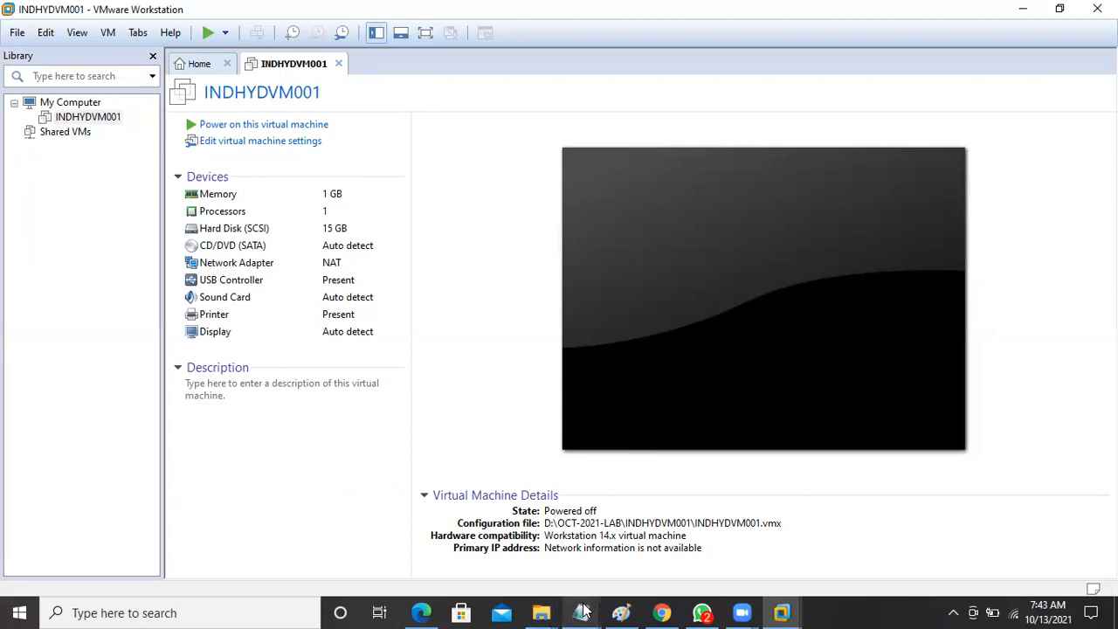
{"action": "mouse_move", "coordinate": [583, 611]}
{"action": "left_click", "coordinate": [532, 533]}
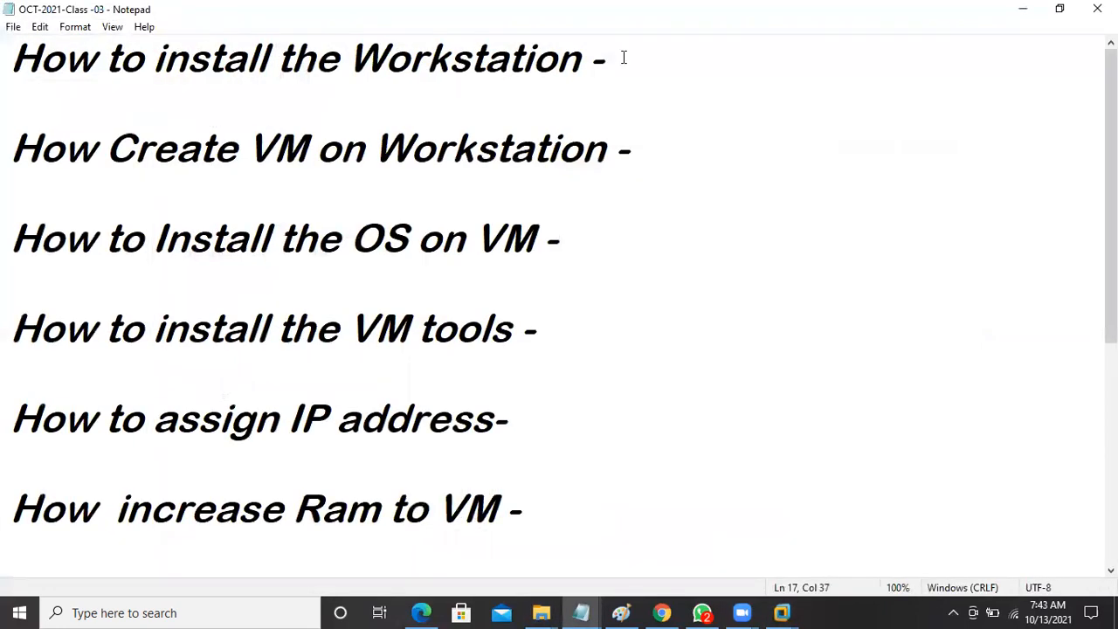
Append 'completed' to the first agenda item and the VM creation item.
{"action": "left_click", "coordinate": [623, 57]}
{"action": "type", "text": "compl"}
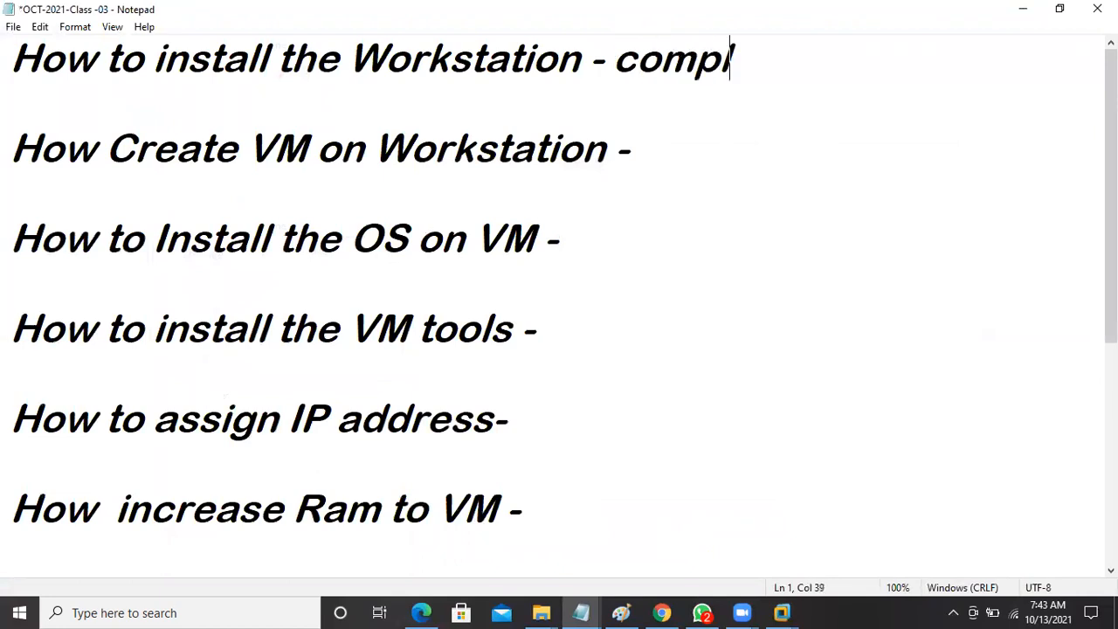
{"action": "type", "text": "eted"}
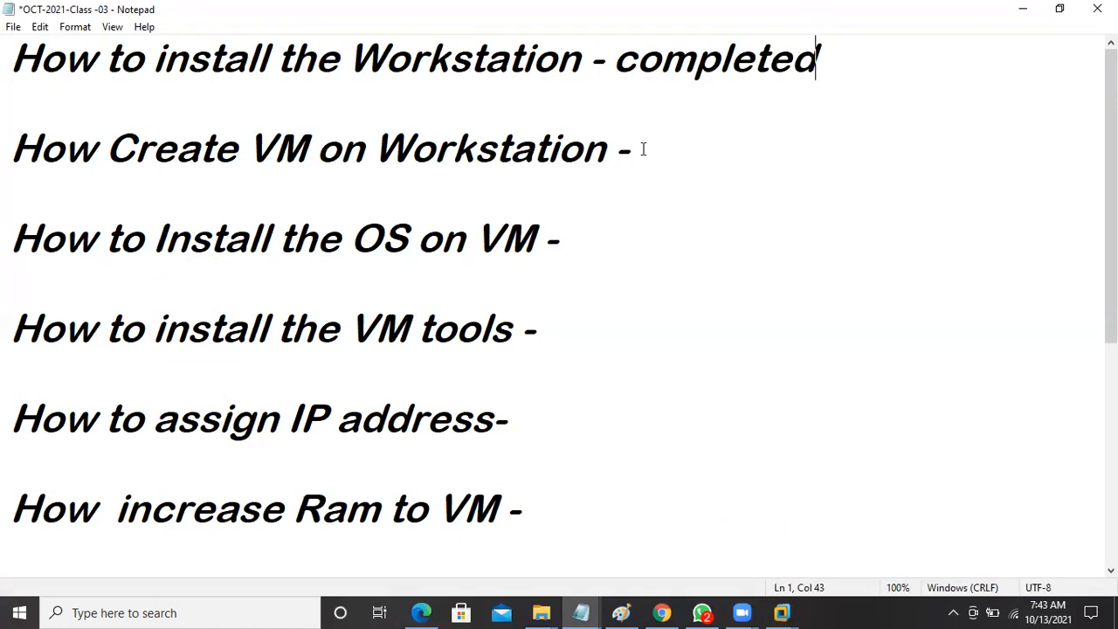
{"action": "left_click", "coordinate": [643, 148]}
{"action": "type", "text": "complete"}
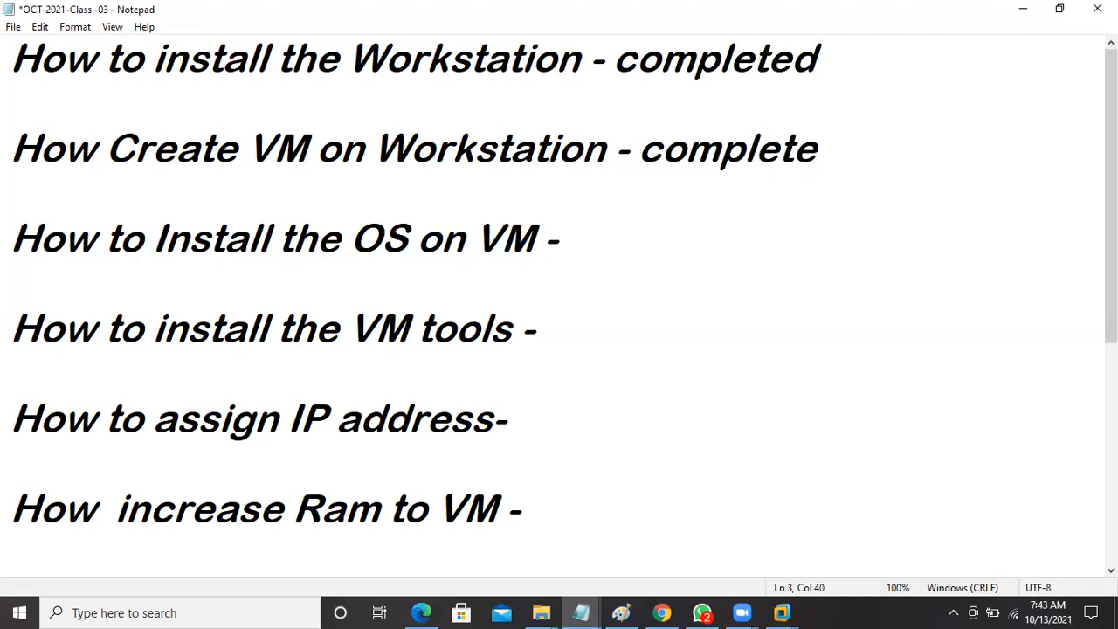
{"action": "type", "text": "d"}
Save the agenda notes and open INDHYDVM001's virtual machine settings.
{"action": "left_click", "coordinate": [14, 27]}
{"action": "left_click", "coordinate": [38, 100]}
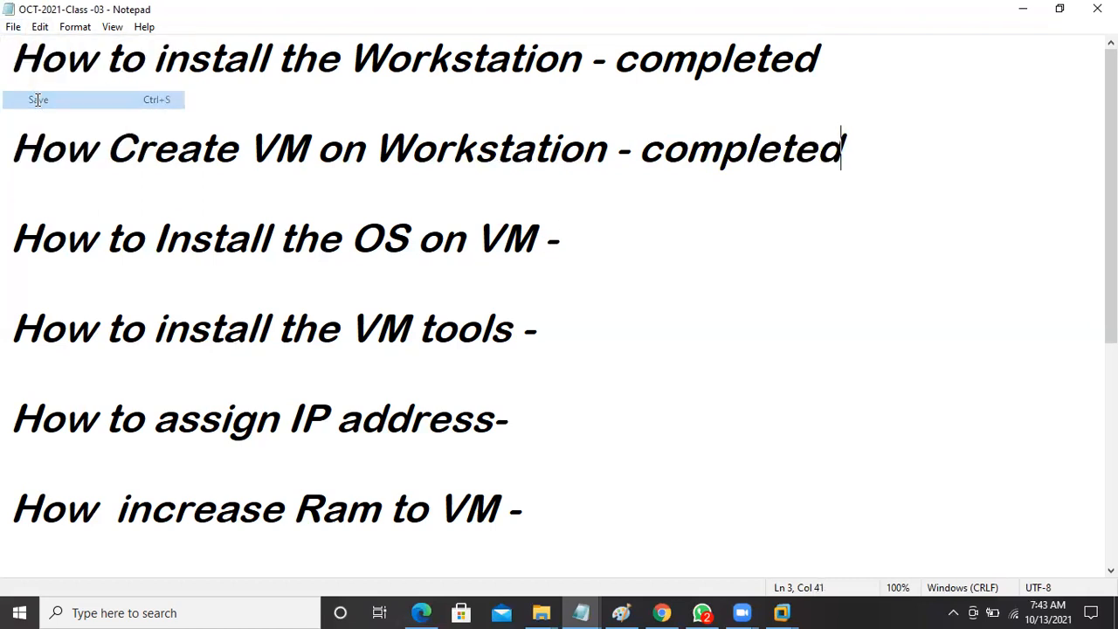
{"action": "left_click", "coordinate": [1018, 11]}
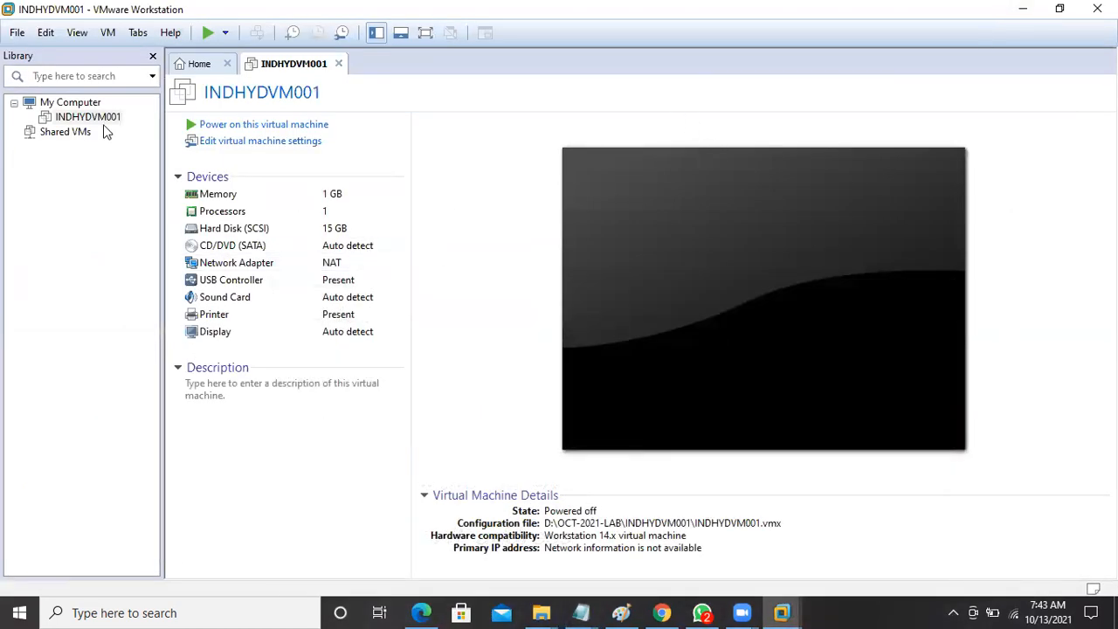
{"action": "left_click", "coordinate": [261, 148]}
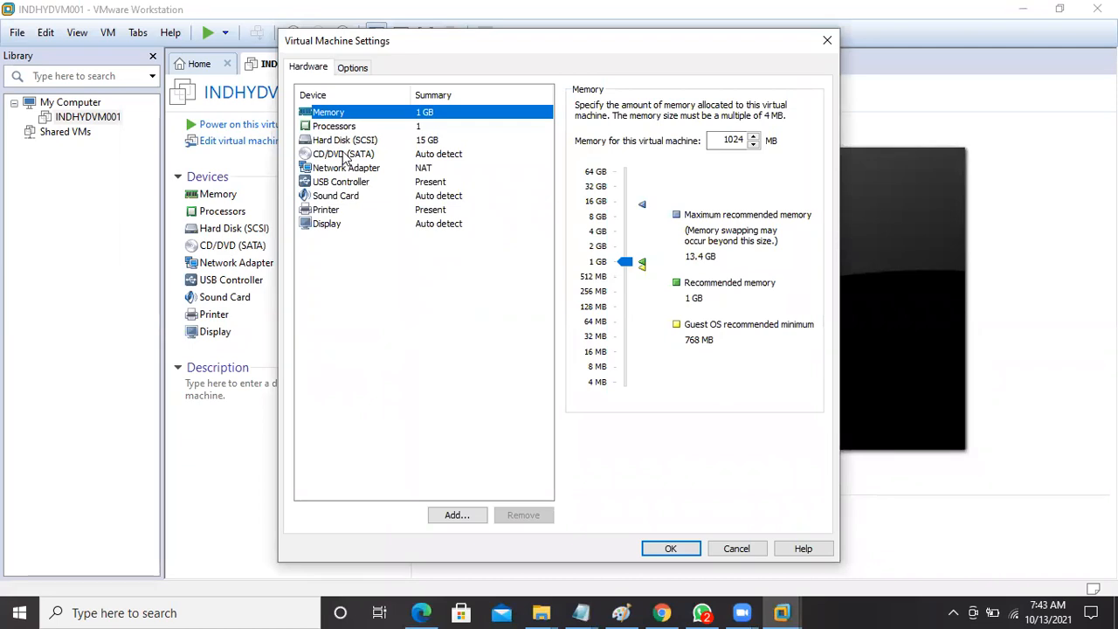
Switch the CD/DVD (SATA) drive to use an ISO image file and browse for it.
{"action": "left_click", "coordinate": [345, 155]}
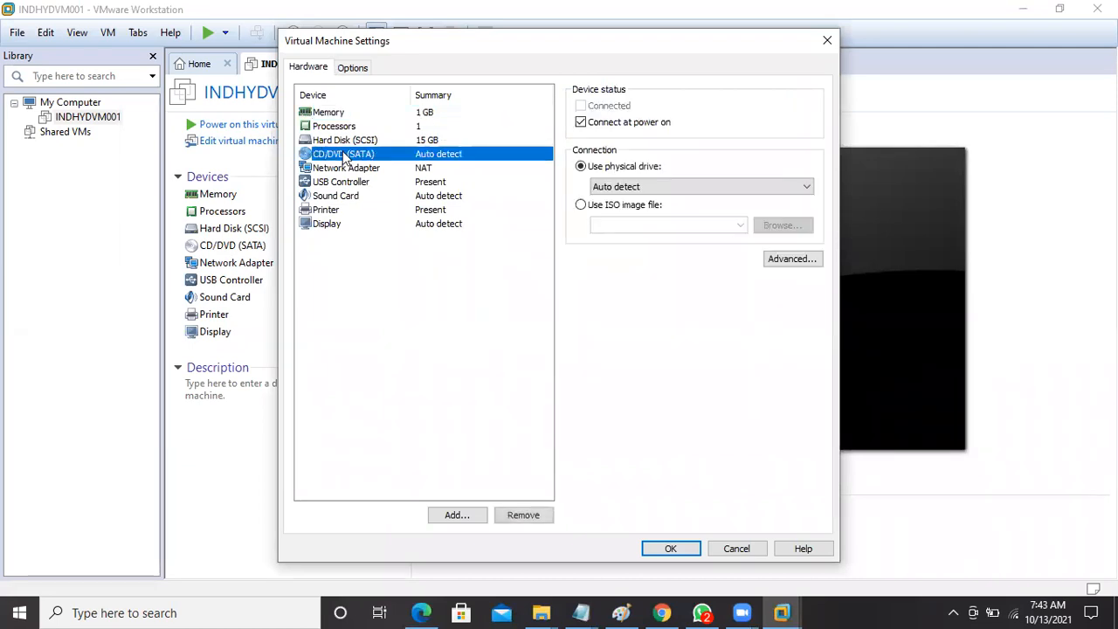
{"action": "left_click", "coordinate": [581, 205]}
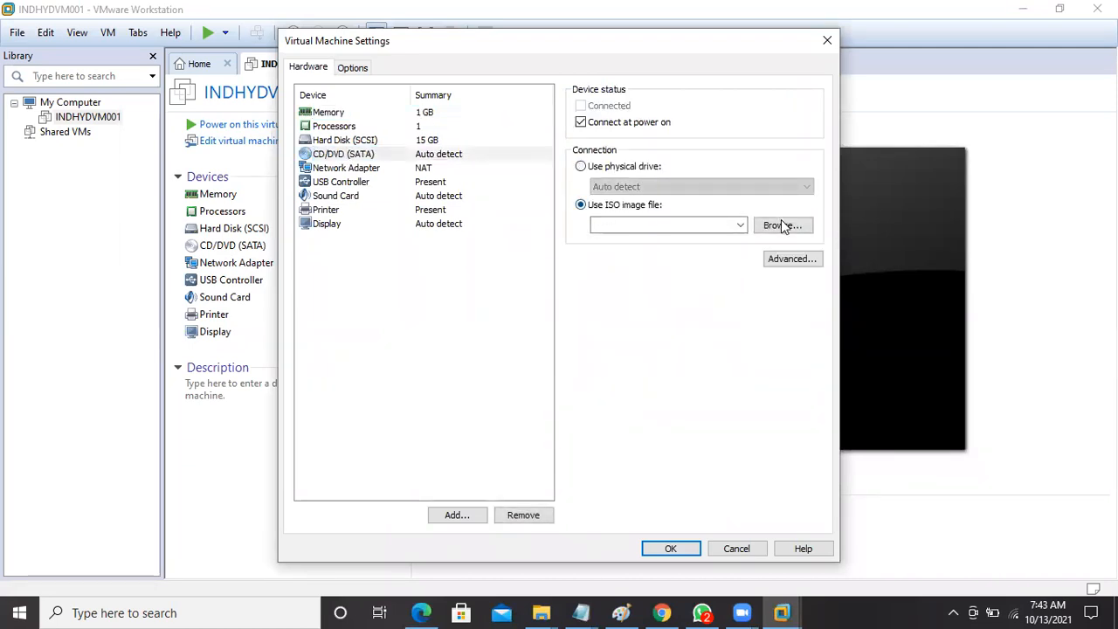
{"action": "left_click", "coordinate": [782, 225]}
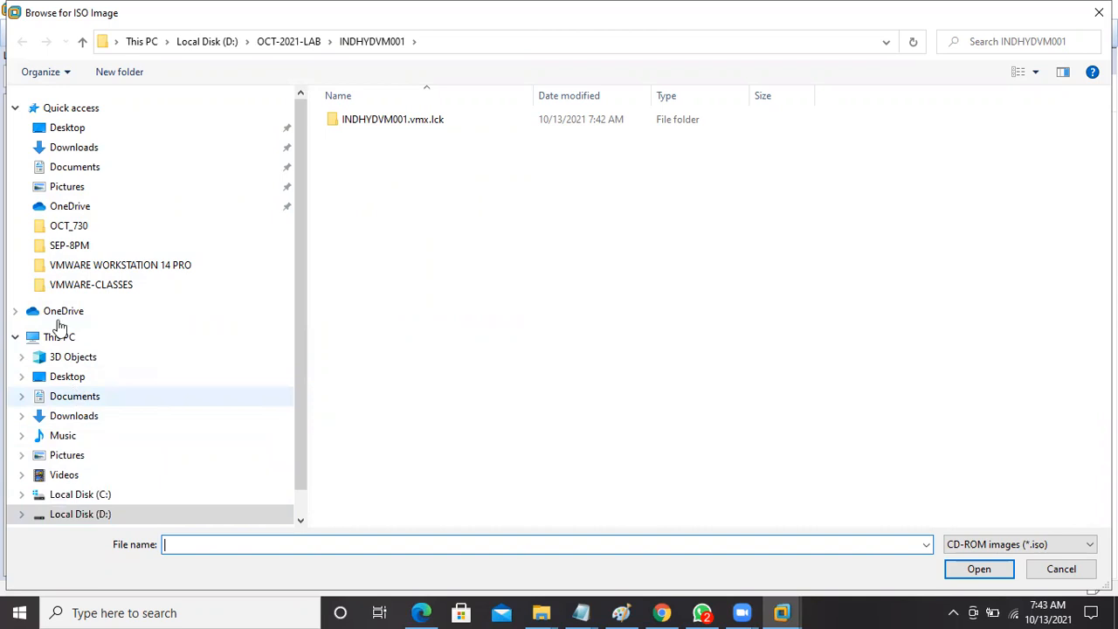
Attach win_2008 from Desktop\VMWARE\VMWARE SOFTWARES\Windows2008 Server and save the settings.
{"action": "left_click", "coordinate": [68, 131]}
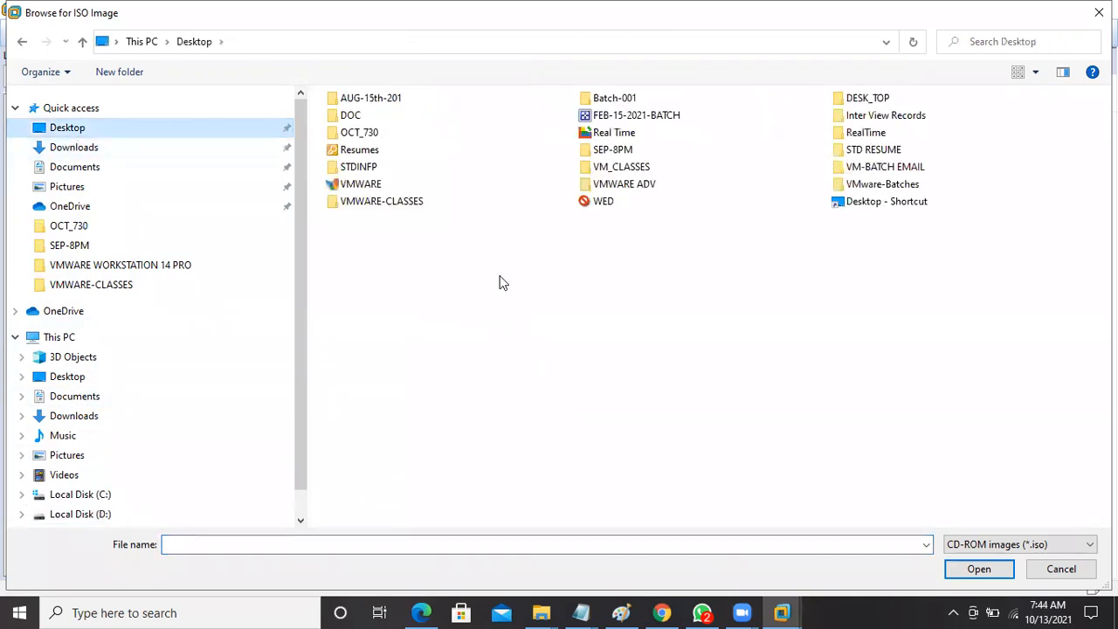
{"action": "left_click", "coordinate": [375, 185]}
{"action": "double_click", "coordinate": [363, 184]}
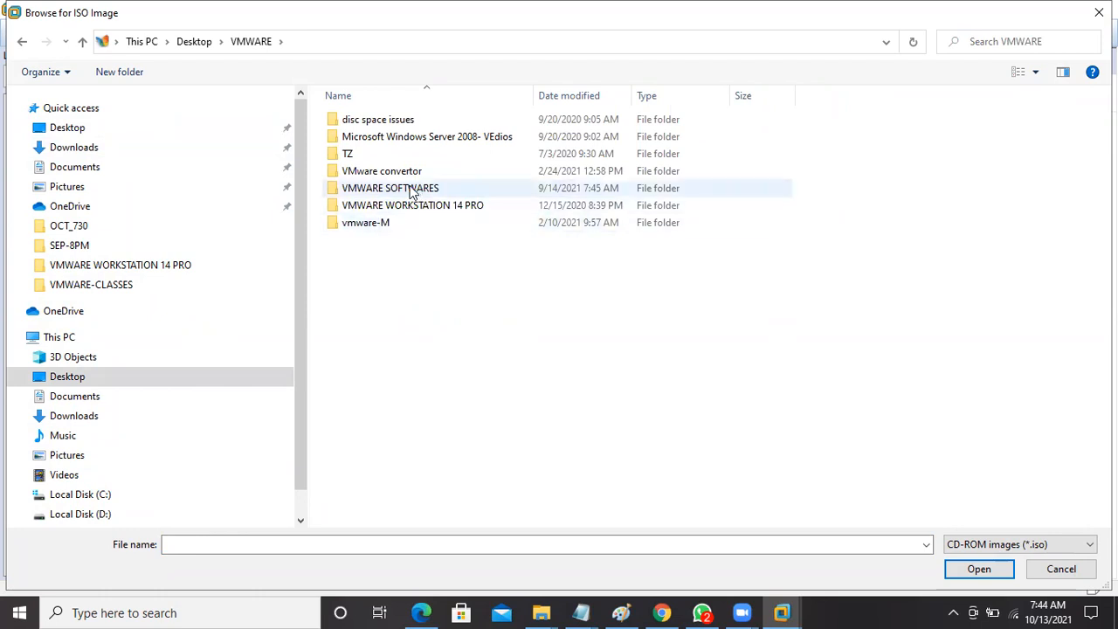
{"action": "double_click", "coordinate": [379, 188]}
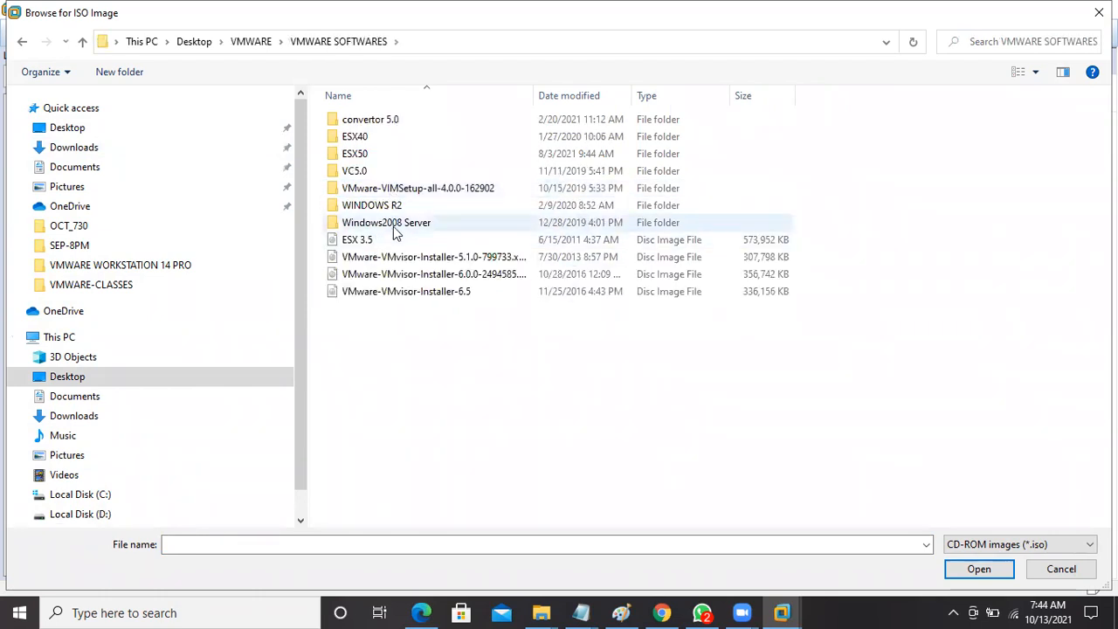
{"action": "double_click", "coordinate": [393, 227]}
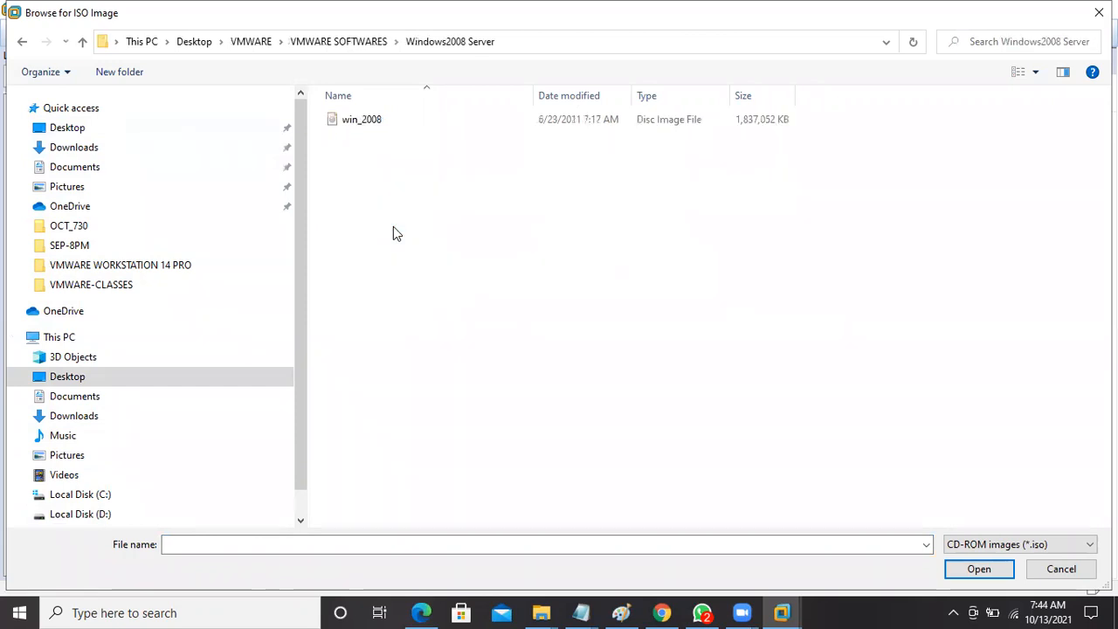
{"action": "left_click", "coordinate": [356, 123]}
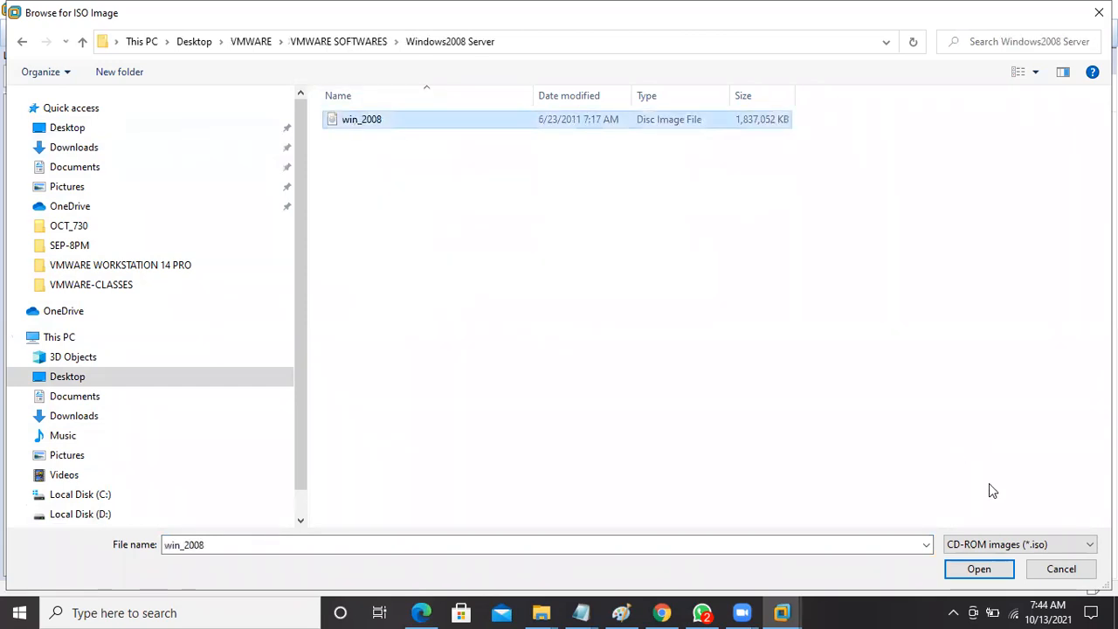
{"action": "left_click", "coordinate": [975, 570]}
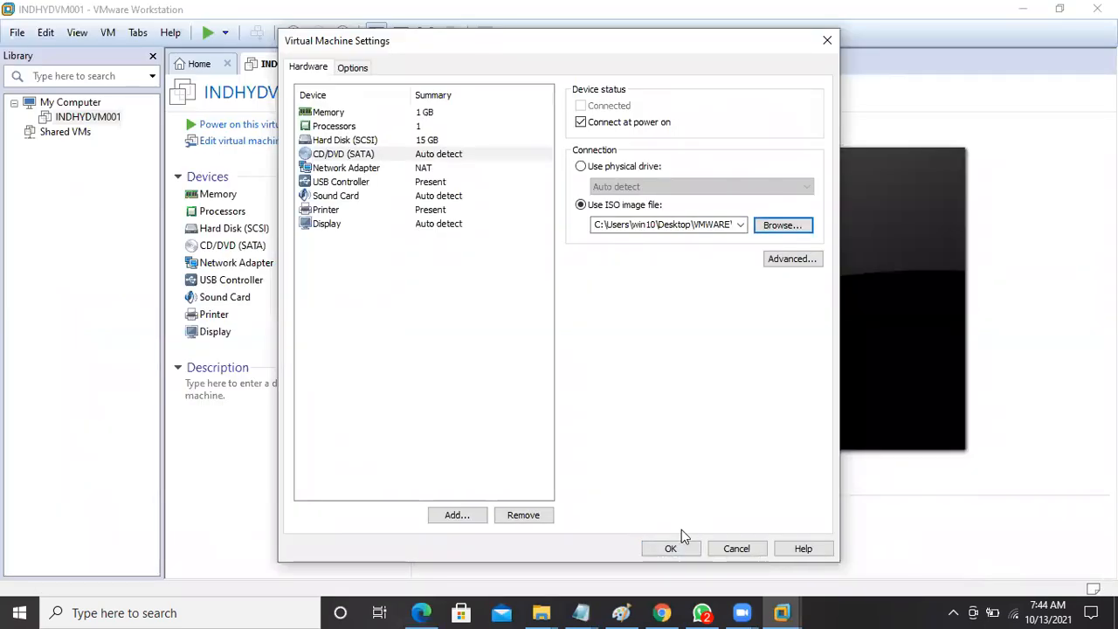
{"action": "left_click", "coordinate": [671, 550]}
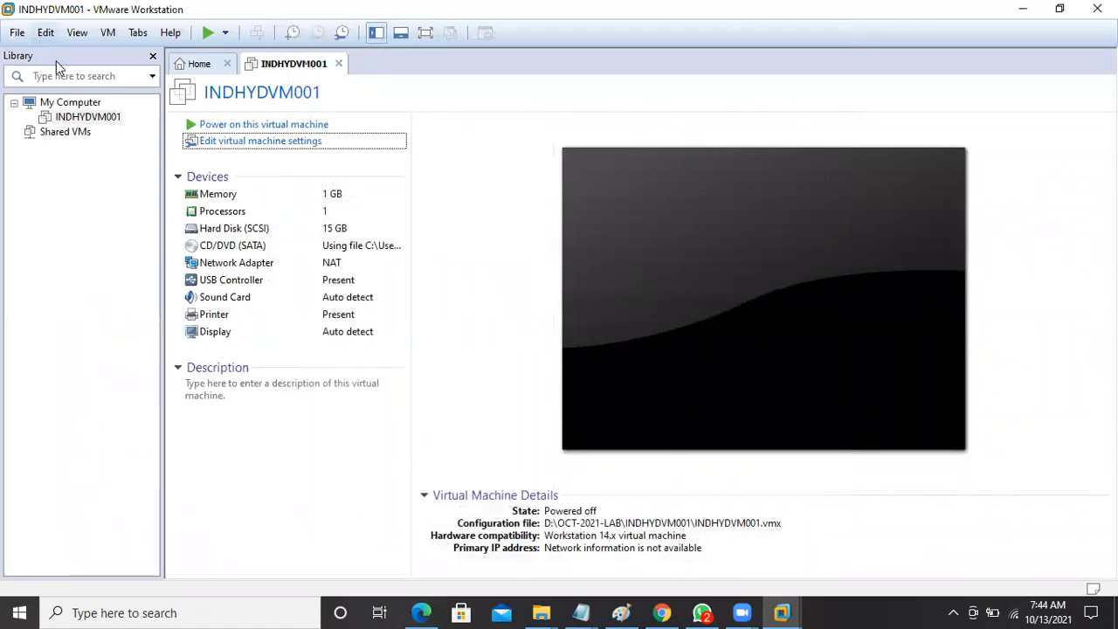
Power on INDHYDVM001, dismiss the install reminder, and view it full screen.
{"action": "left_click", "coordinate": [243, 129]}
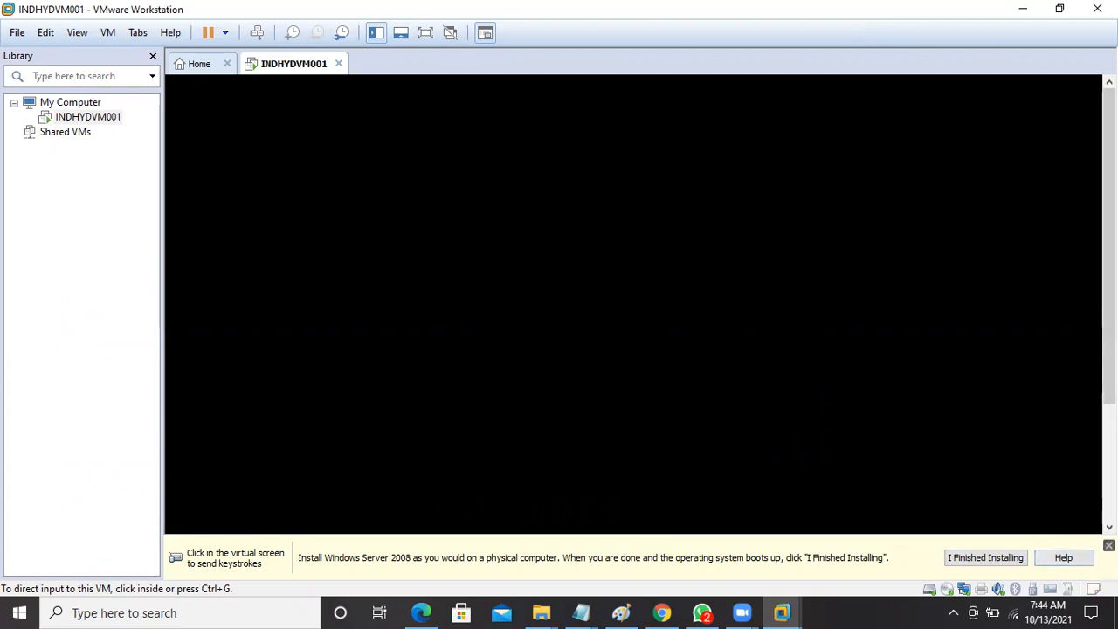
{"action": "left_click", "coordinate": [1108, 545]}
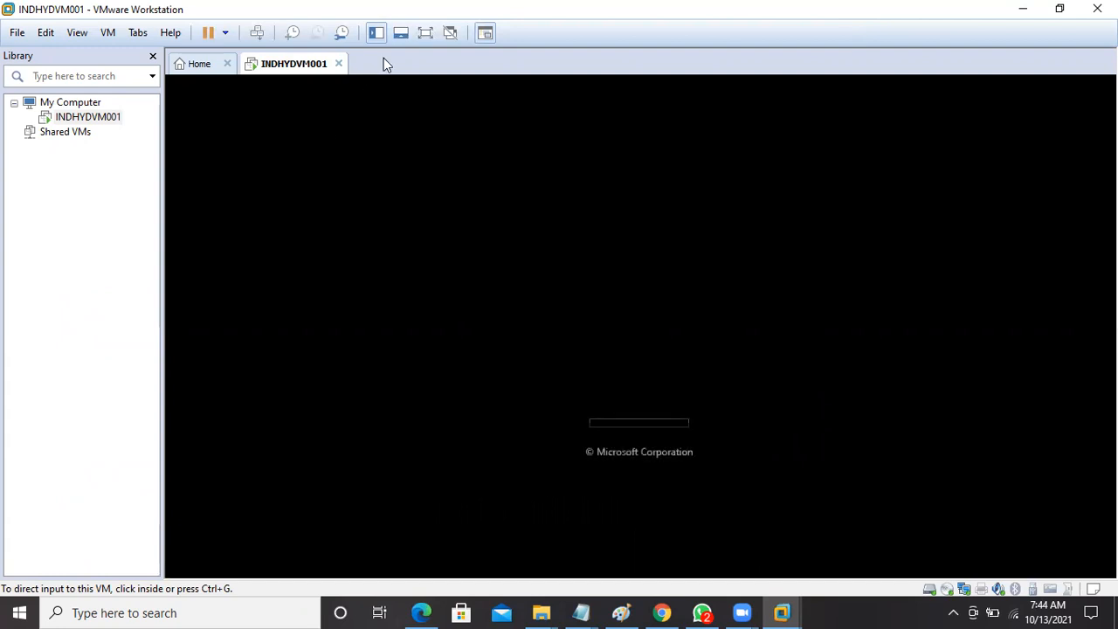
{"action": "left_click", "coordinate": [425, 33]}
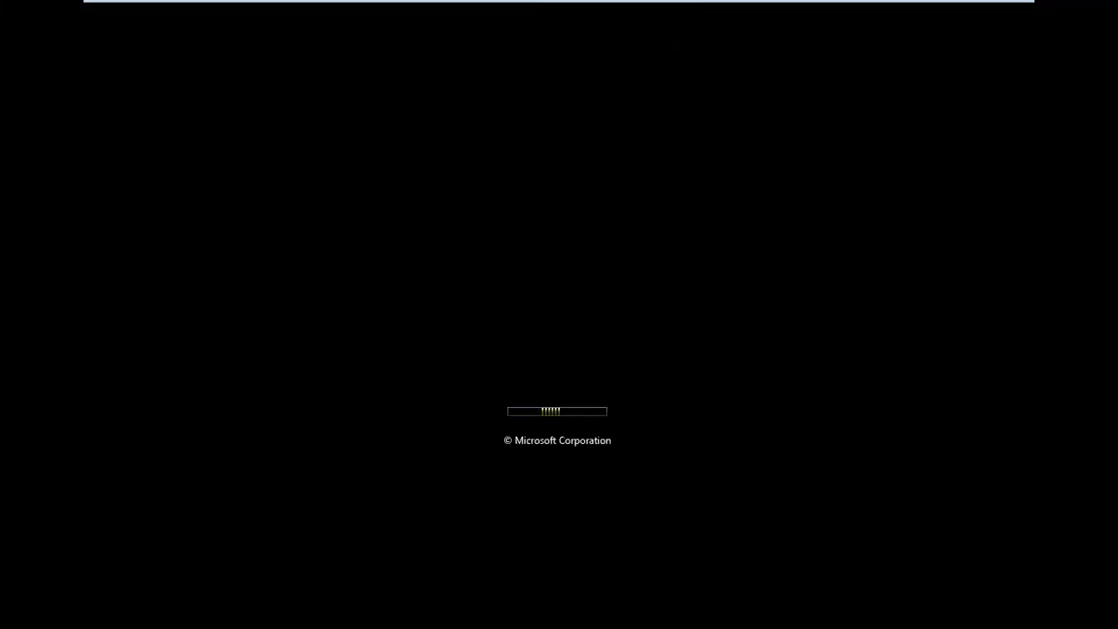
{"action": "key", "text": "ctrl+alt"}
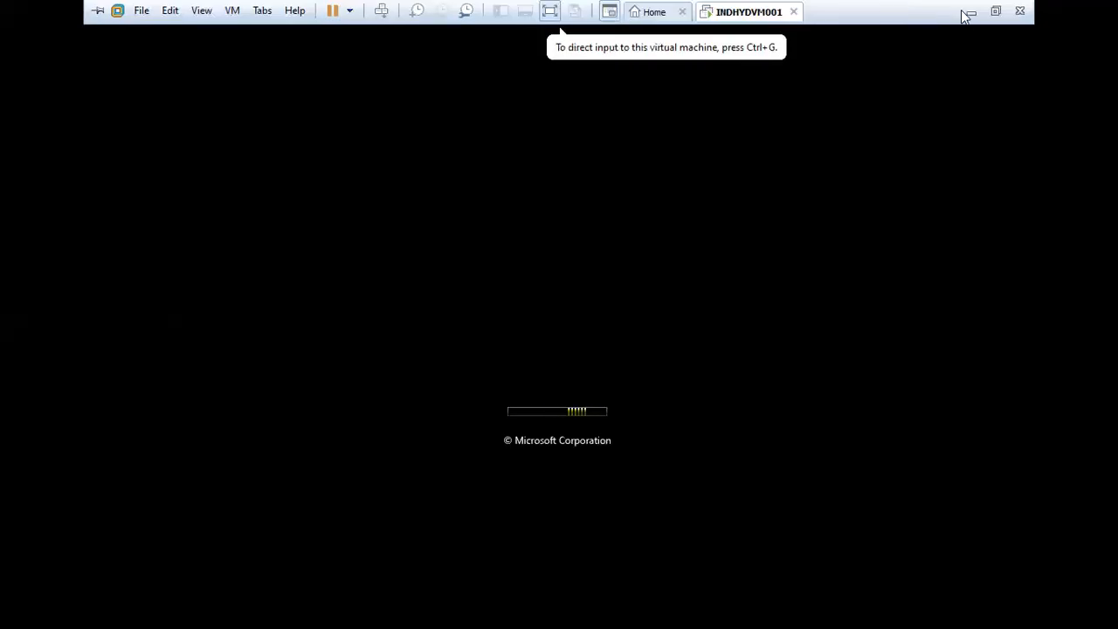
Minimize the windows, open WhatsApp, then return to INDHYDVM001 via the VMware previews.
{"action": "left_click", "coordinate": [971, 16]}
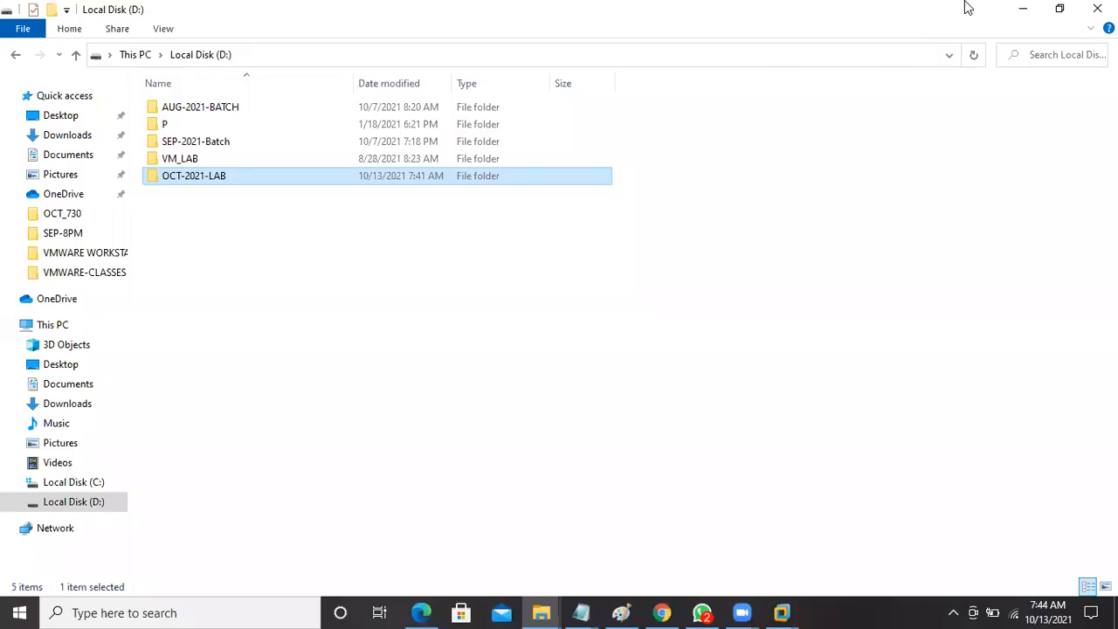
{"action": "left_click", "coordinate": [1022, 8]}
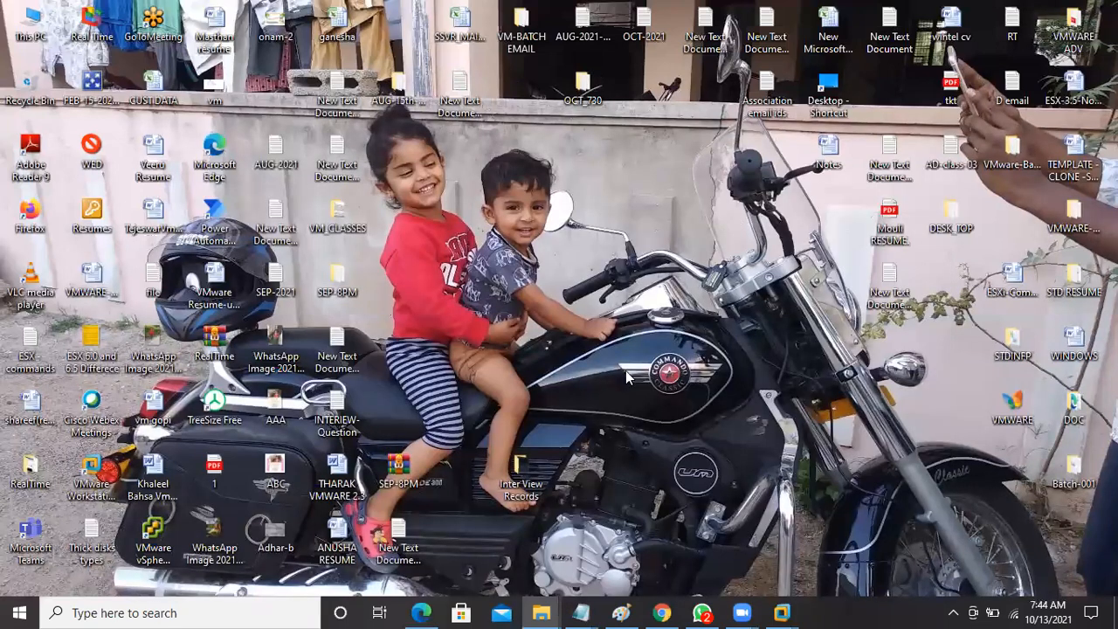
{"action": "left_click", "coordinate": [704, 612]}
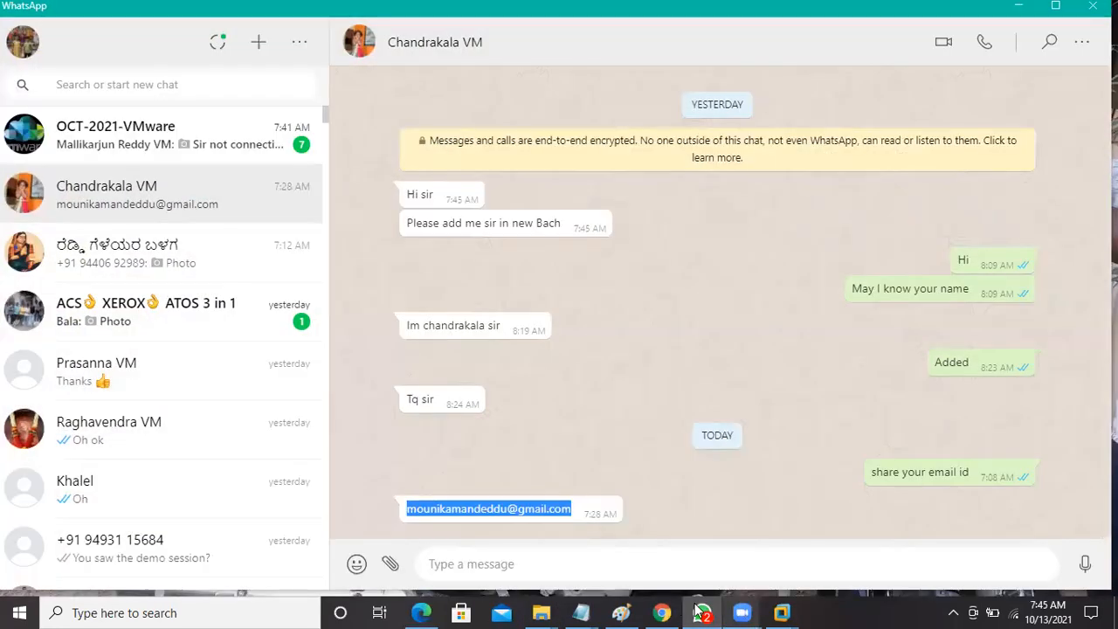
{"action": "left_click", "coordinate": [773, 611]}
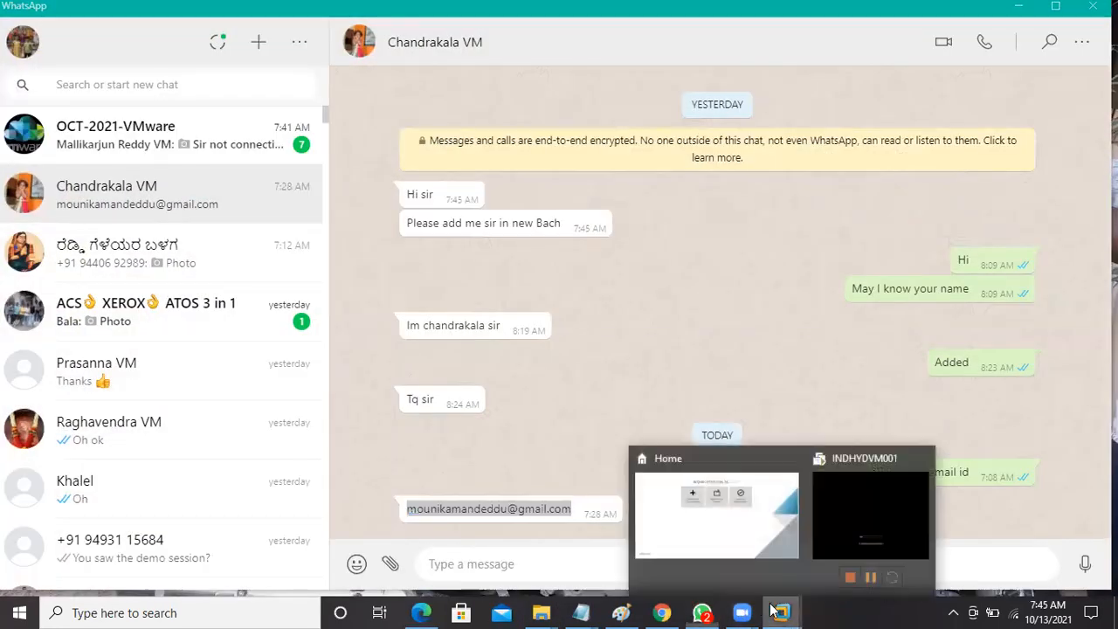
{"action": "left_click", "coordinate": [886, 496]}
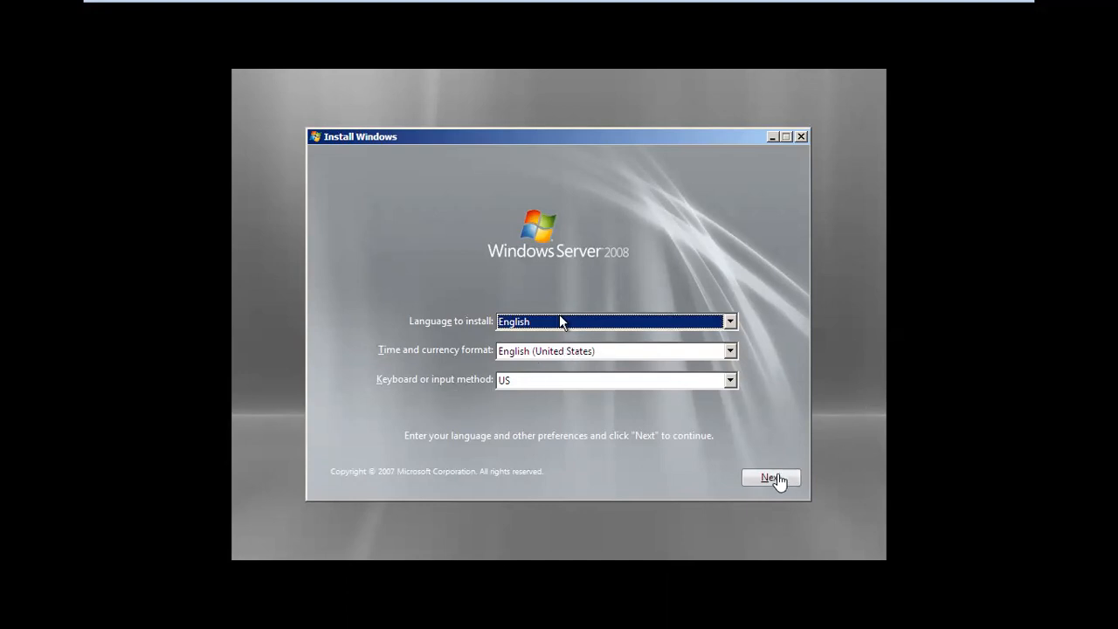
Accept English language and US keyboard settings and start Install now.
{"action": "left_click", "coordinate": [778, 477]}
{"action": "left_click", "coordinate": [778, 479]}
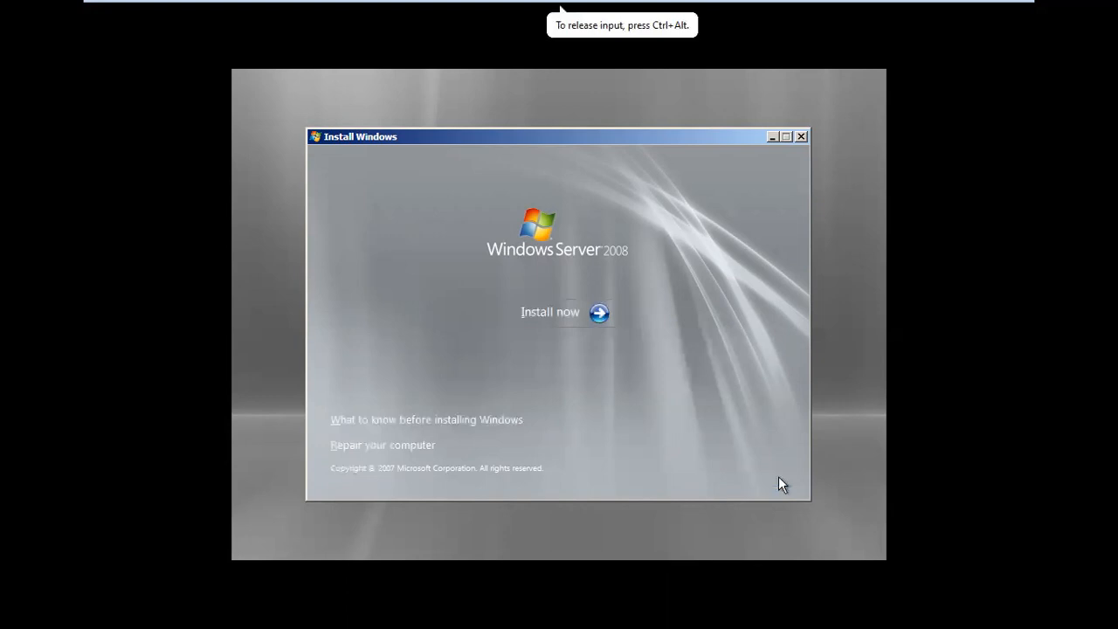
{"action": "left_click", "coordinate": [572, 311]}
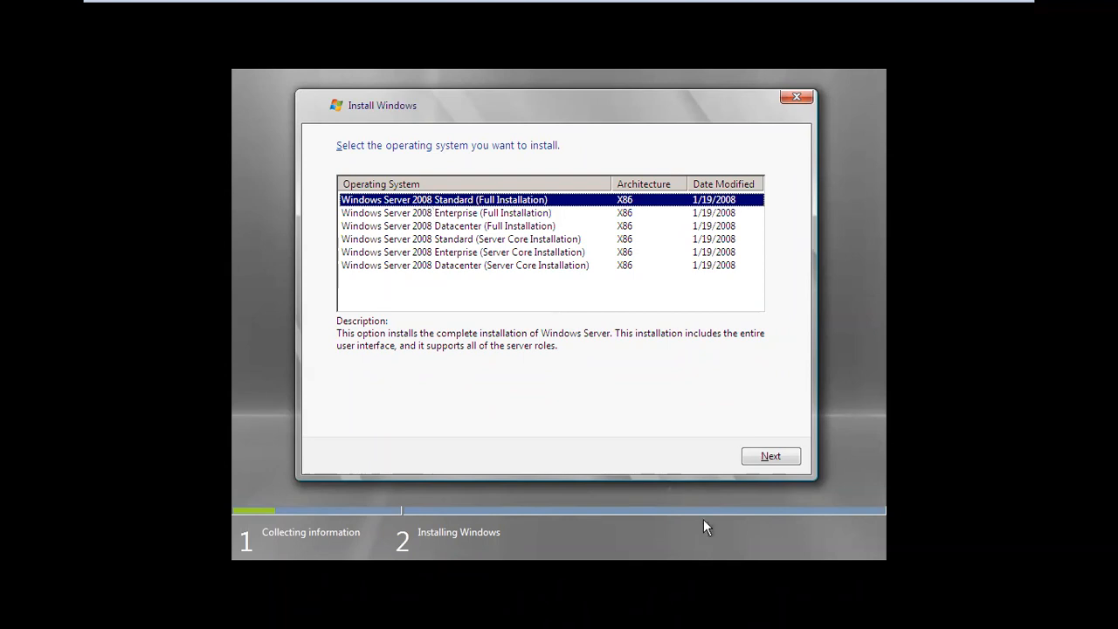
Pick Windows Server 2008 Standard (Full Installation), accept the license, choose Custom and install to the unallocated 15 GB disk.
{"action": "left_click", "coordinate": [778, 457]}
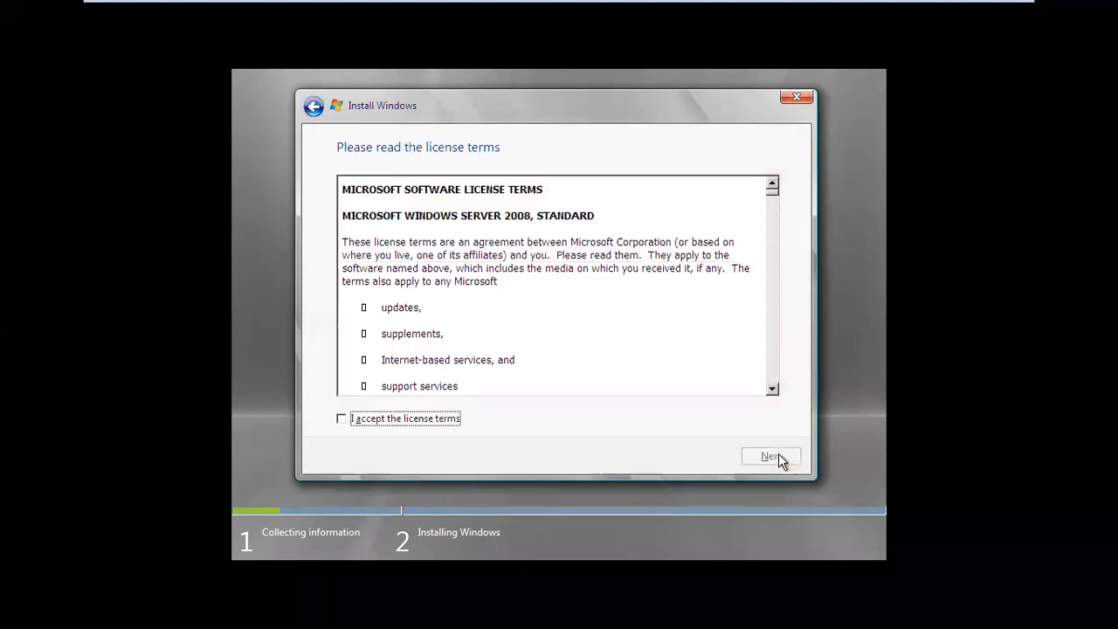
{"action": "left_click", "coordinate": [421, 428]}
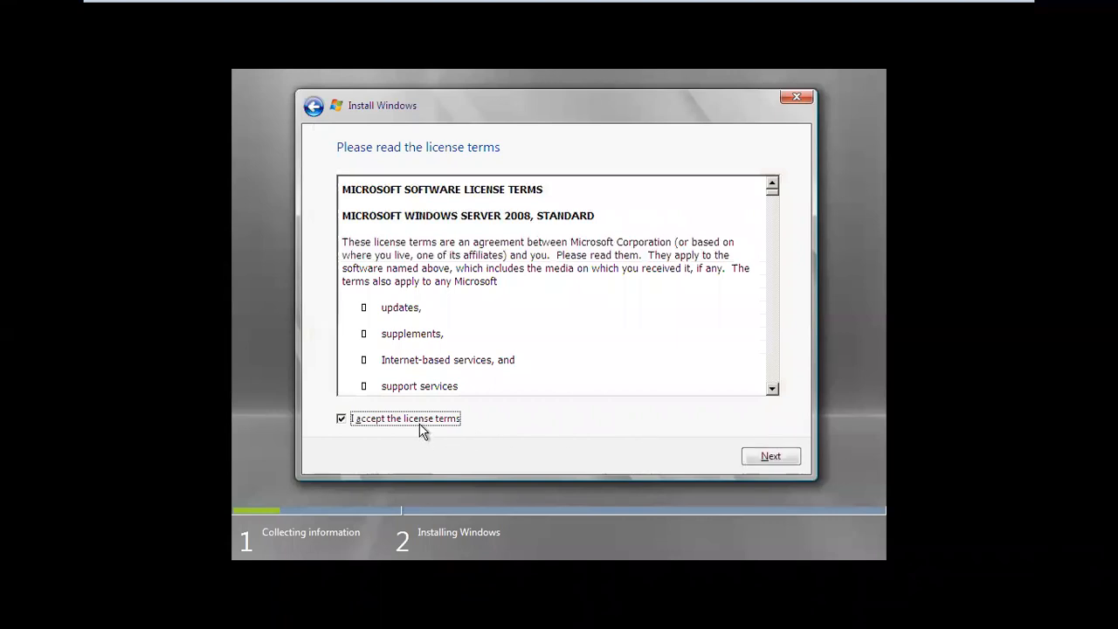
{"action": "left_click", "coordinate": [782, 458]}
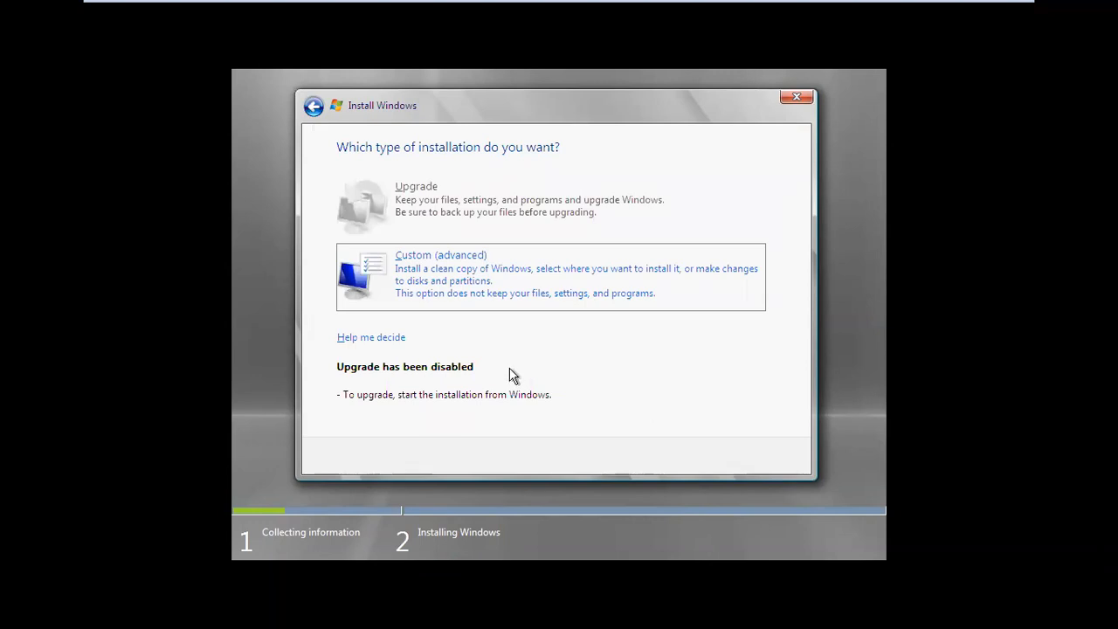
{"action": "left_click", "coordinate": [445, 262]}
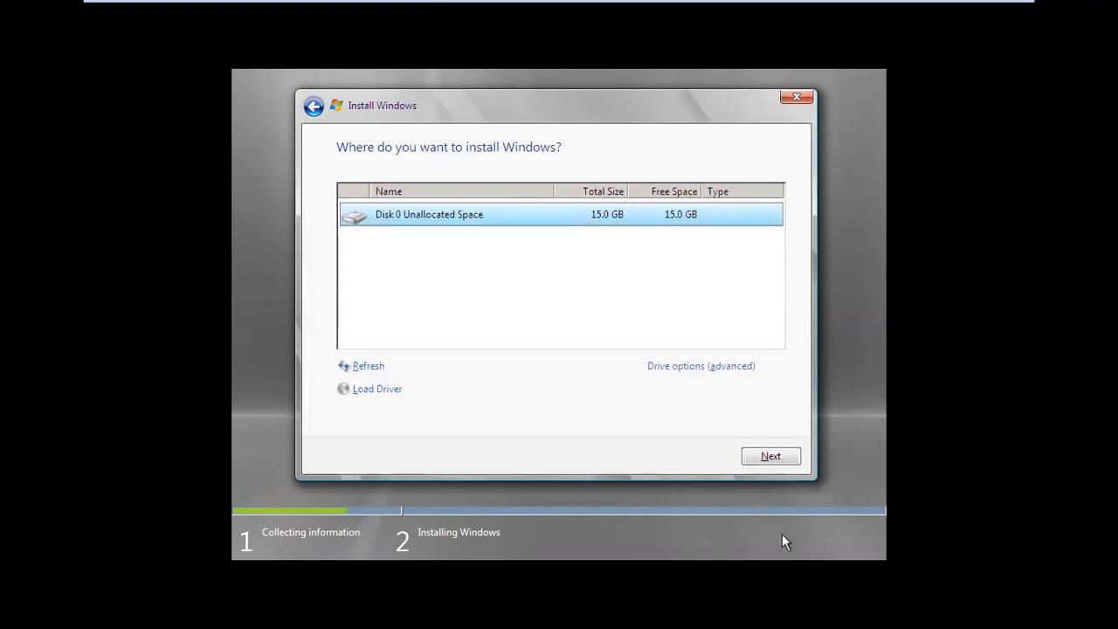
{"action": "left_click", "coordinate": [773, 456]}
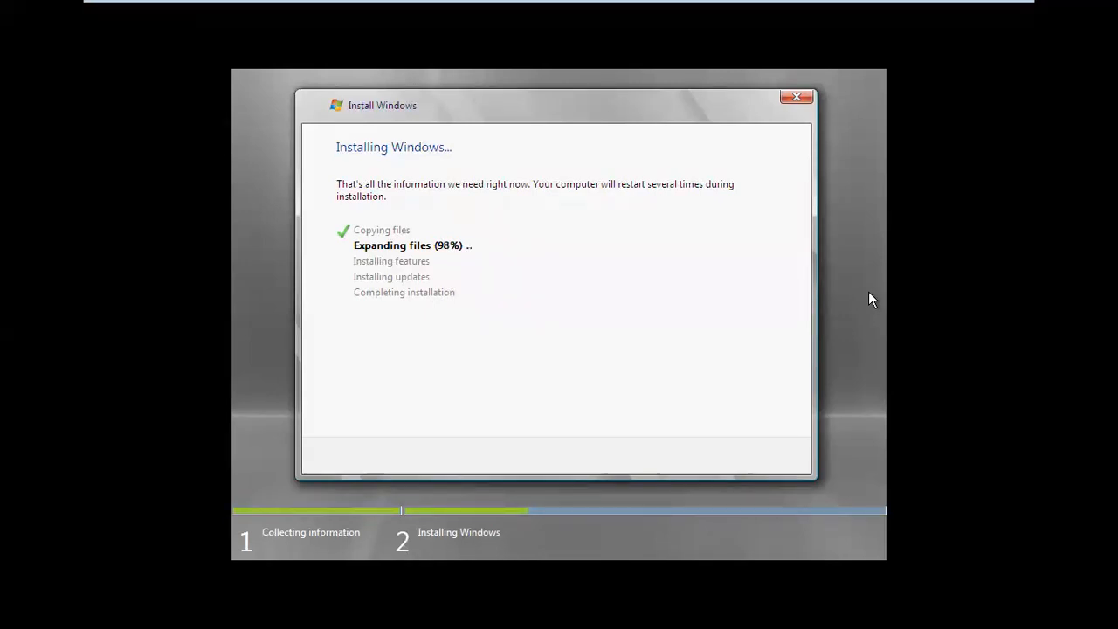
Minimize the full-screen INDHYDVM001 console once Windows finishes copying and expanding files.
{"action": "mouse_move", "coordinate": [716, 2]}
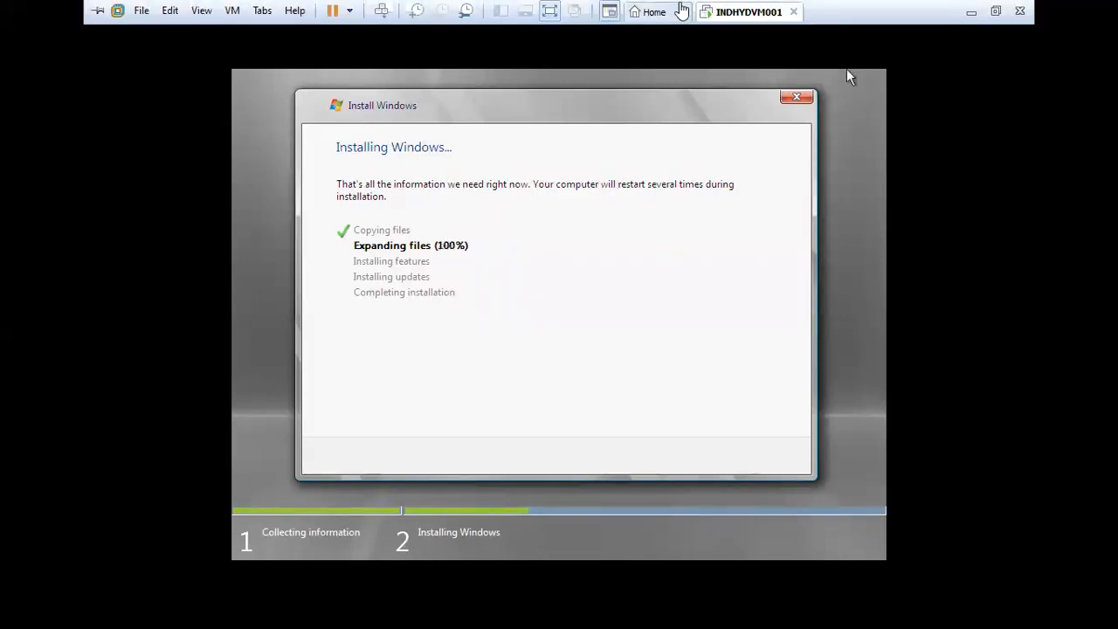
{"action": "left_click", "coordinate": [979, 14]}
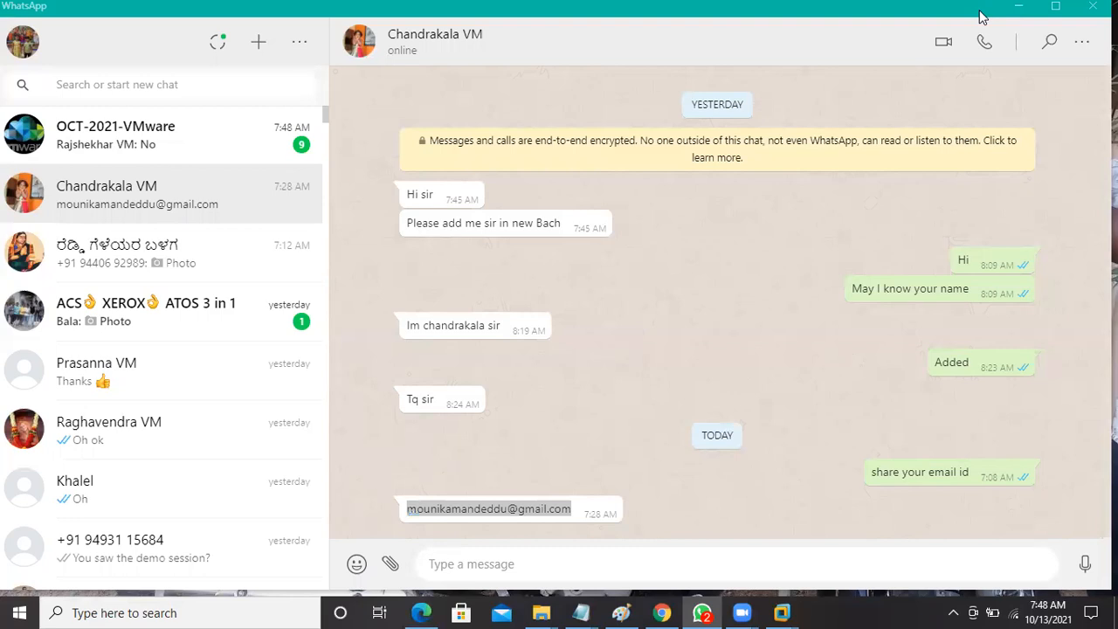
Read the OCT-2021-VMware group chat's unread messages in WhatsApp, then minimize WhatsApp.
{"action": "left_click", "coordinate": [184, 142]}
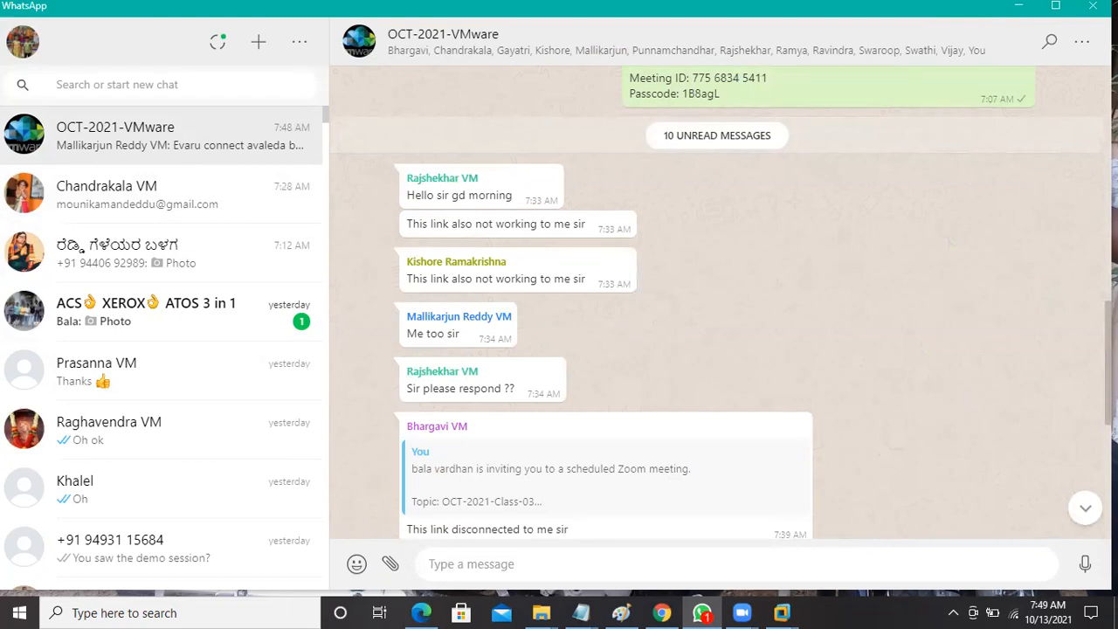
{"action": "scroll", "coordinate": [950, 243], "scroll_direction": "down", "scroll_amount": 2}
{"action": "scroll", "coordinate": [950, 244], "scroll_direction": "up", "scroll_amount": 2}
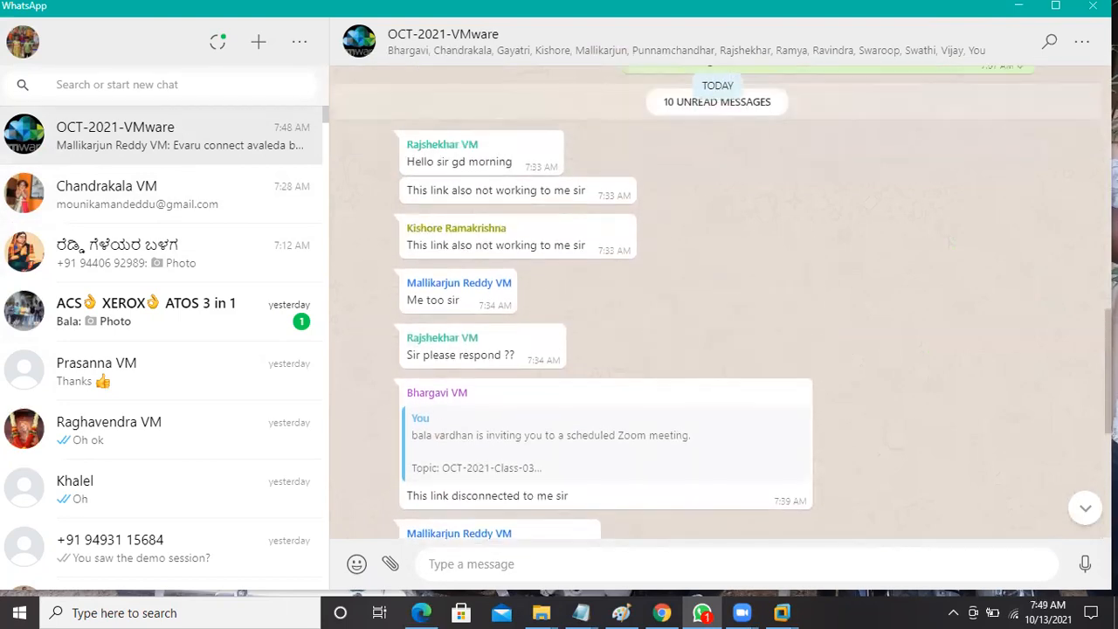
{"action": "scroll", "coordinate": [951, 244], "scroll_direction": "up", "scroll_amount": 1}
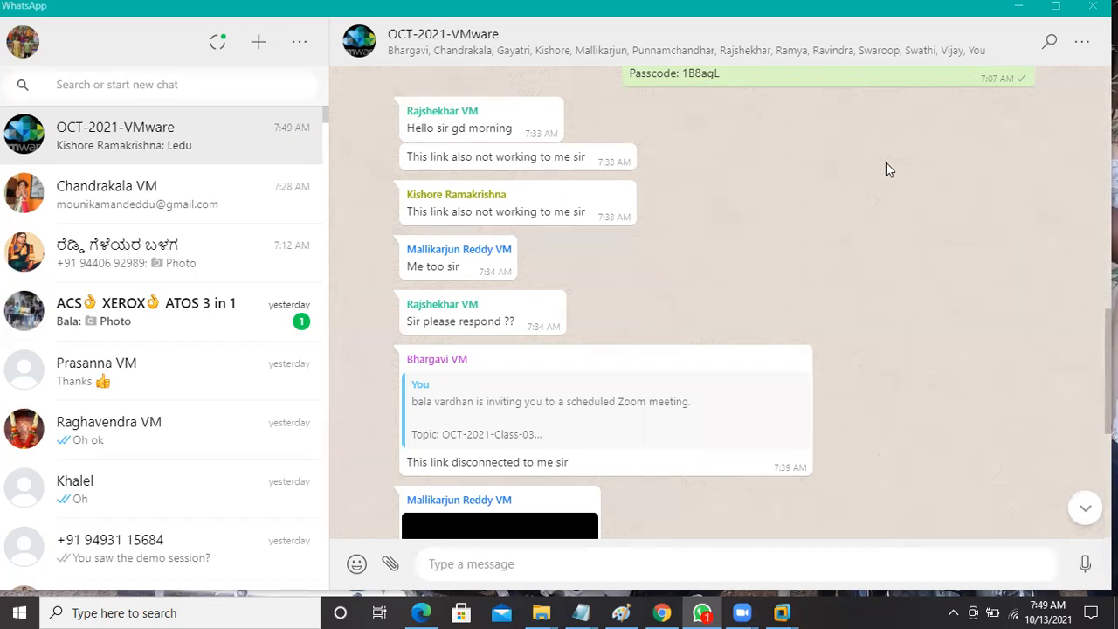
{"action": "left_click", "coordinate": [1013, 9]}
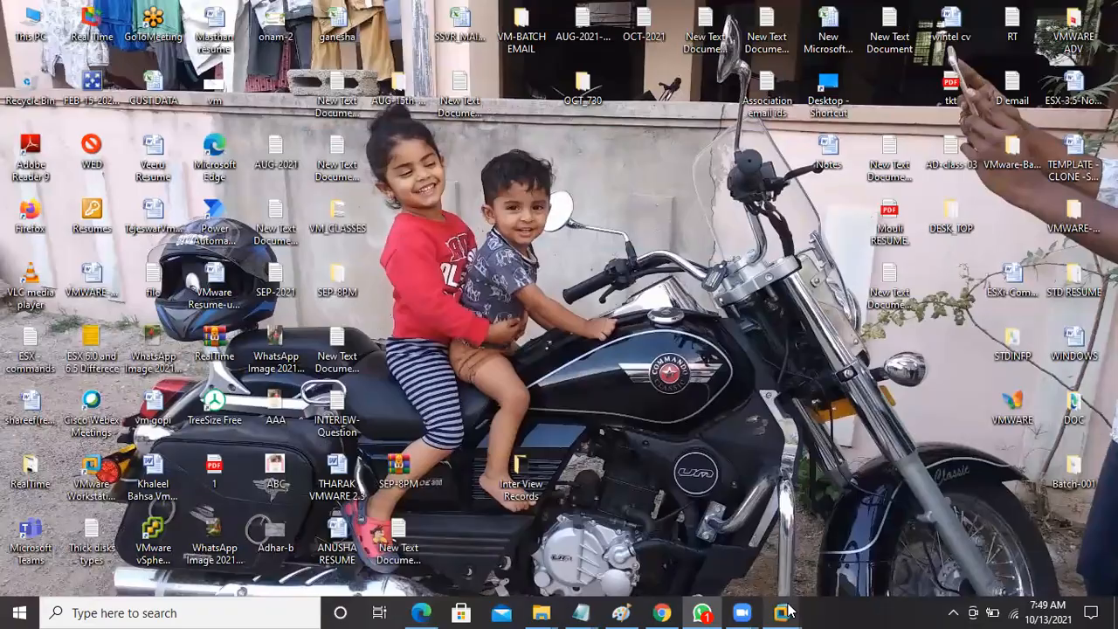
Reopen INDHYDVM001 full screen to check Windows setup reached Completing installation, then minimize it again.
{"action": "mouse_move", "coordinate": [784, 612]}
{"action": "left_click", "coordinate": [833, 491]}
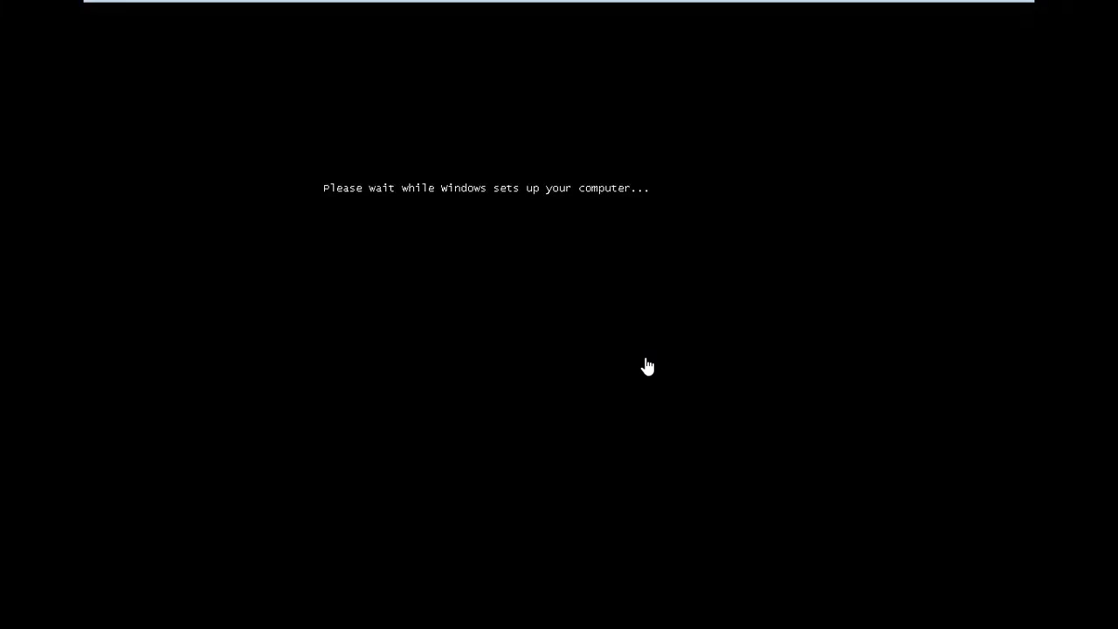
{"action": "left_click", "coordinate": [647, 366]}
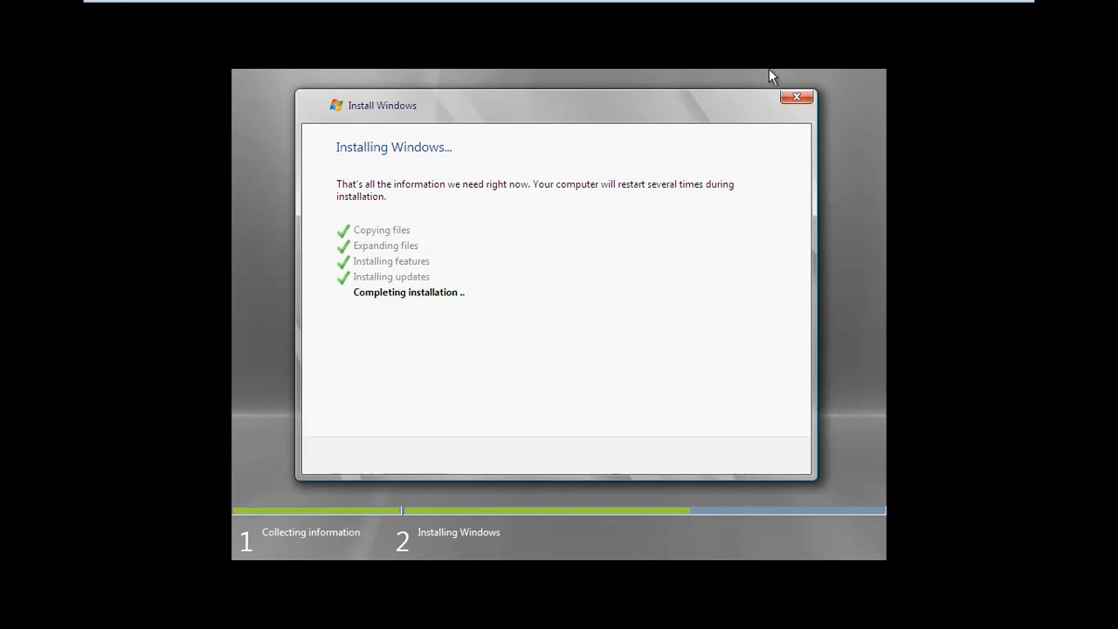
{"action": "mouse_move", "coordinate": [768, 4]}
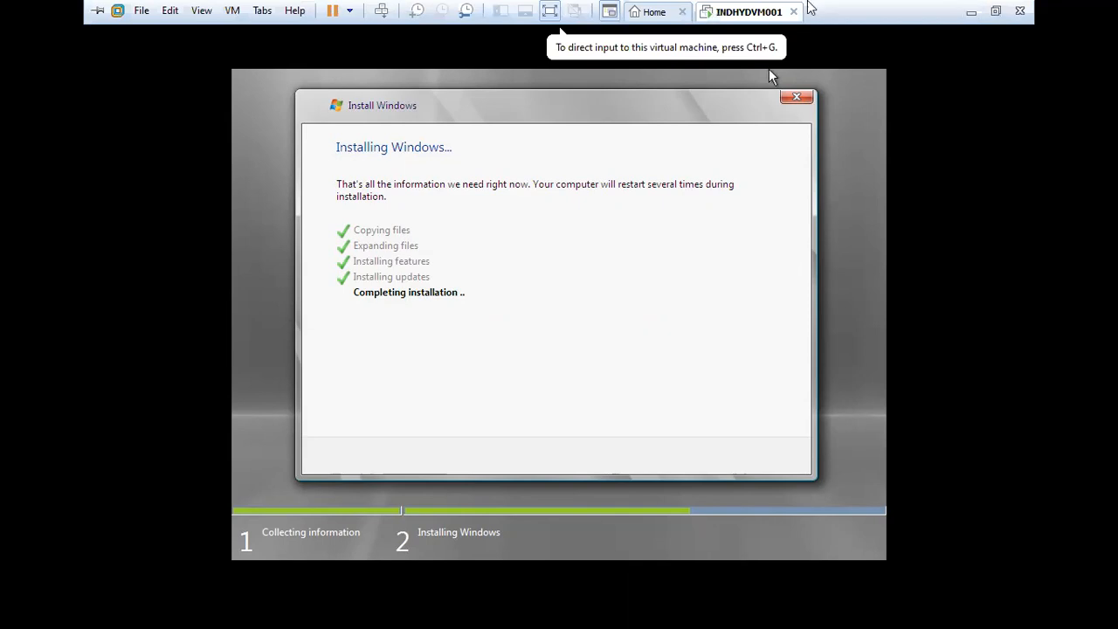
{"action": "left_click", "coordinate": [969, 13]}
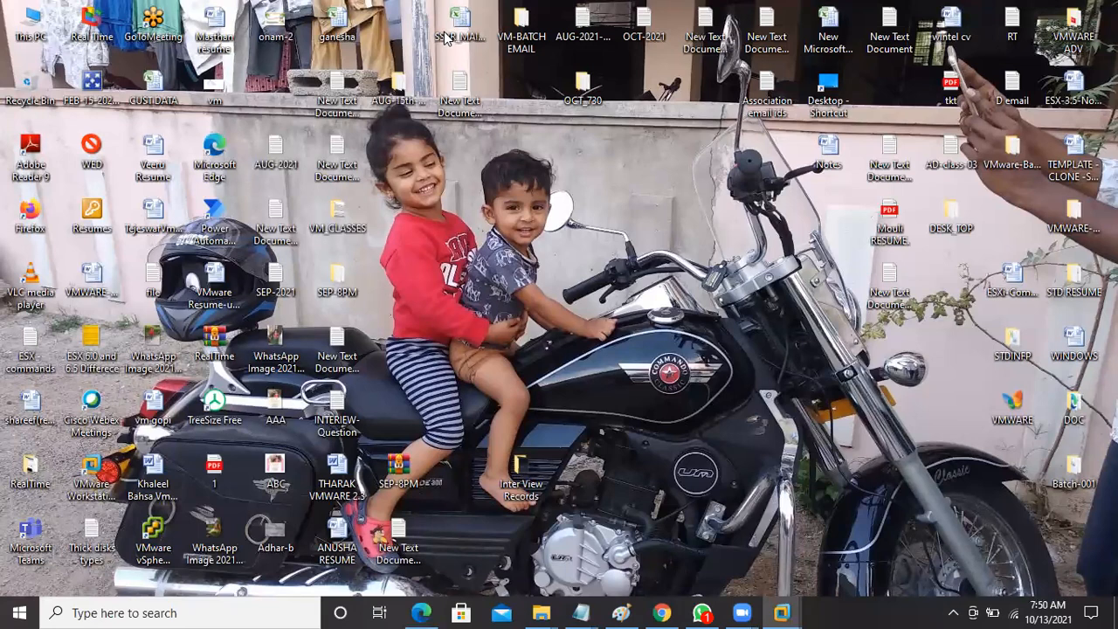
Bring WhatsApp forward, then switch back to the INDHYDVM001 console from the VMware taskbar preview.
{"action": "left_click", "coordinate": [703, 612]}
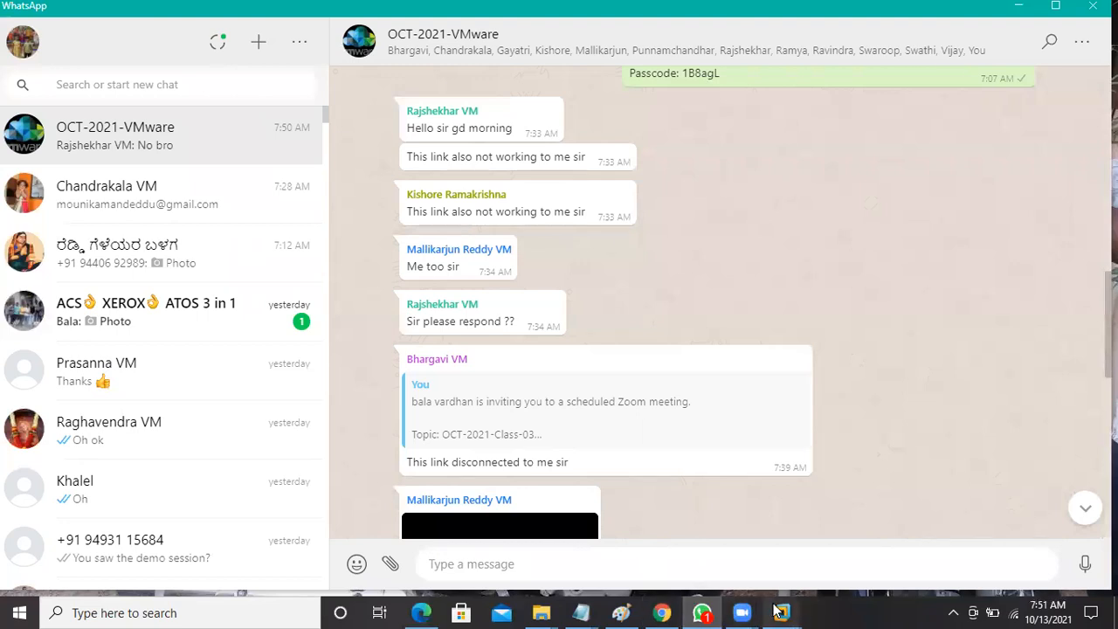
{"action": "mouse_move", "coordinate": [781, 612]}
{"action": "left_click", "coordinate": [899, 503]}
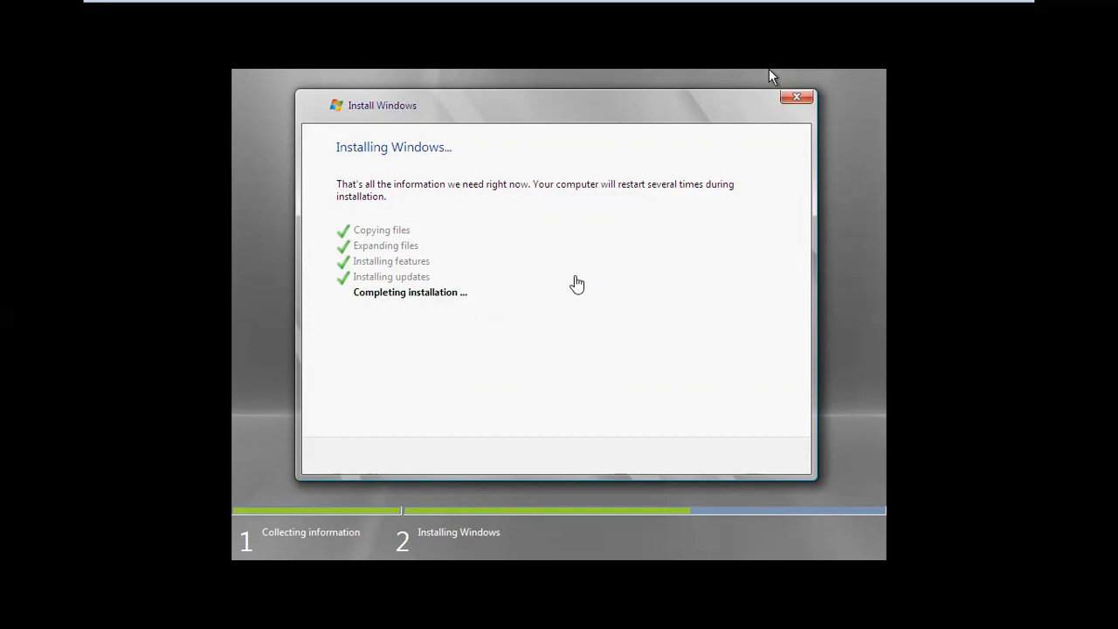
Watch INDHYDVM001's full-screen Windows setup while it finishes Completing installation.
{"action": "mouse_move", "coordinate": [548, 4]}
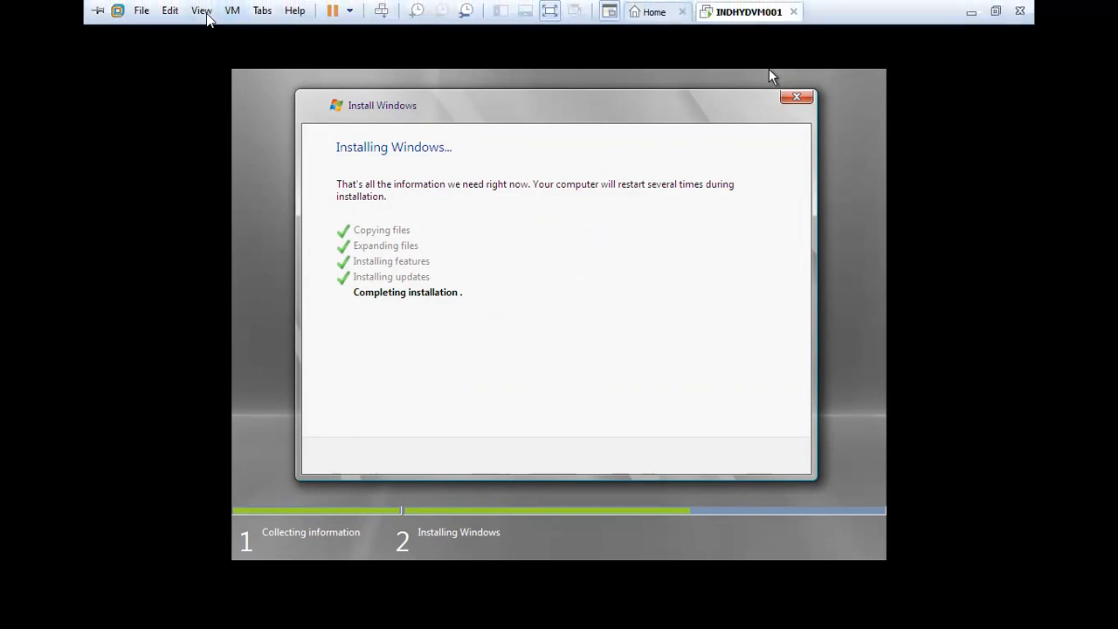
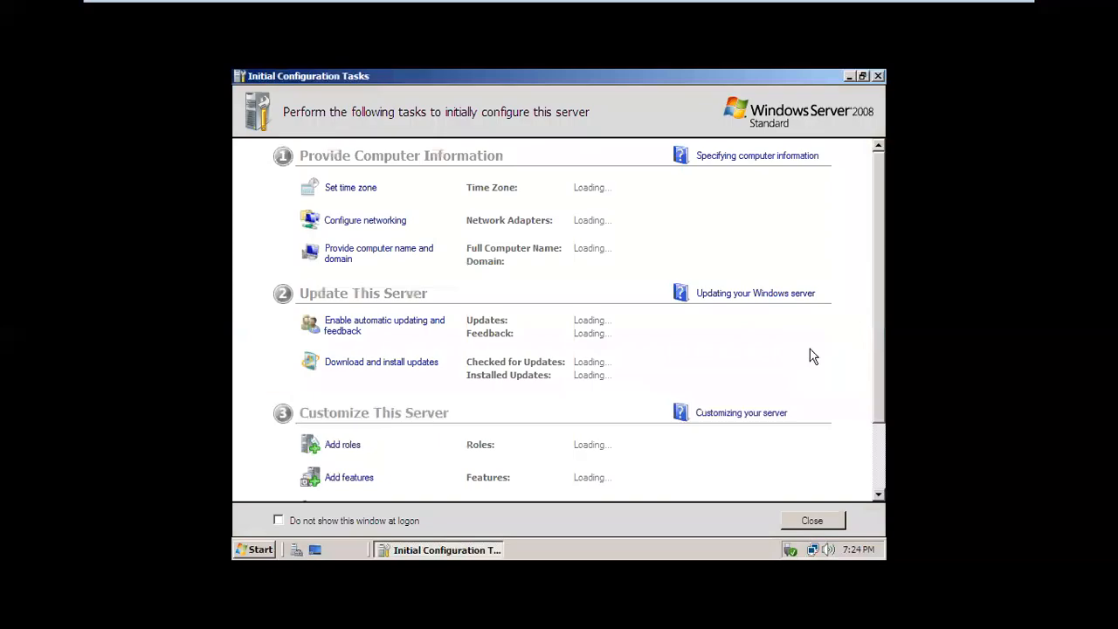
Minimize the guest's Initial Configuration Tasks window to reveal the Windows Server 2008 desktop.
{"action": "left_click", "coordinate": [848, 77]}
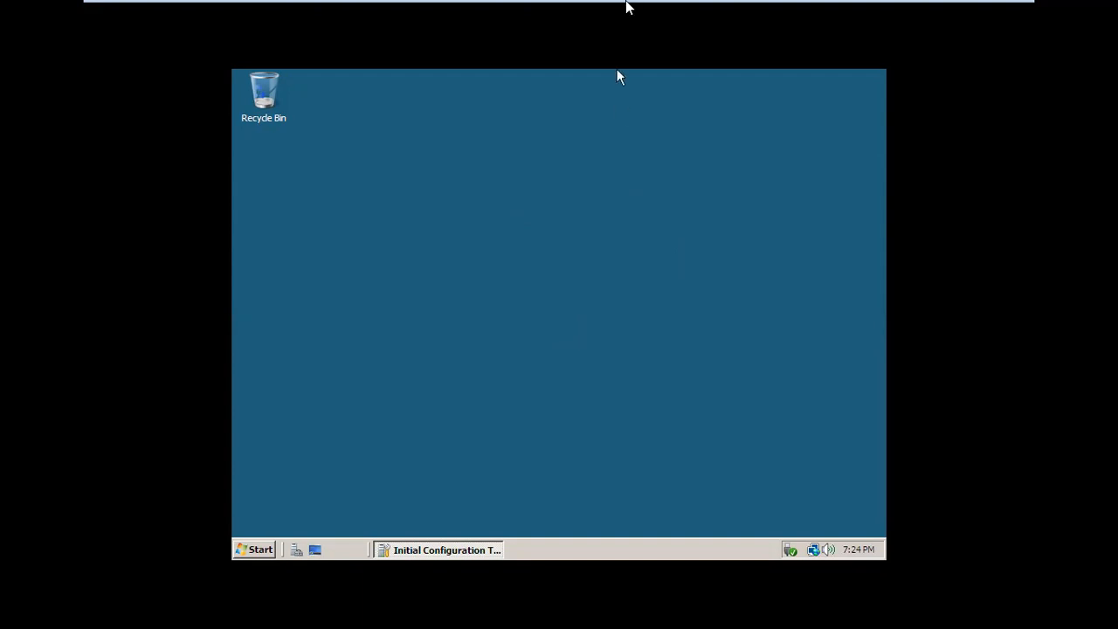
{"action": "mouse_move", "coordinate": [627, 3]}
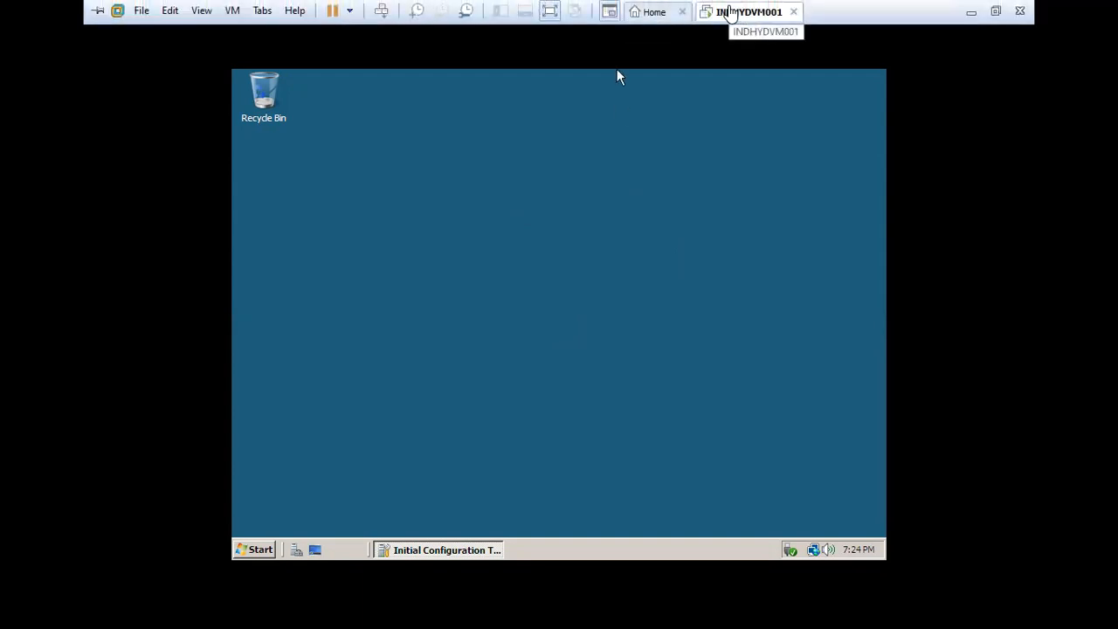
Choose Install VMware Tools from the VM tab's menu and confirm connecting the installer CD.
{"action": "right_click", "coordinate": [729, 13]}
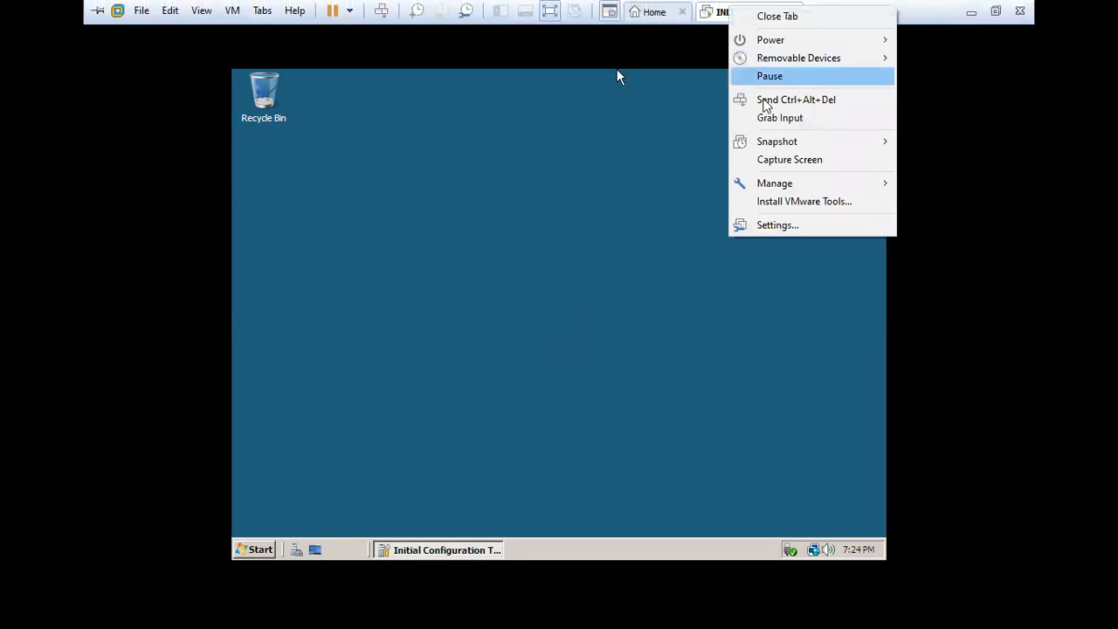
{"action": "left_click", "coordinate": [797, 202]}
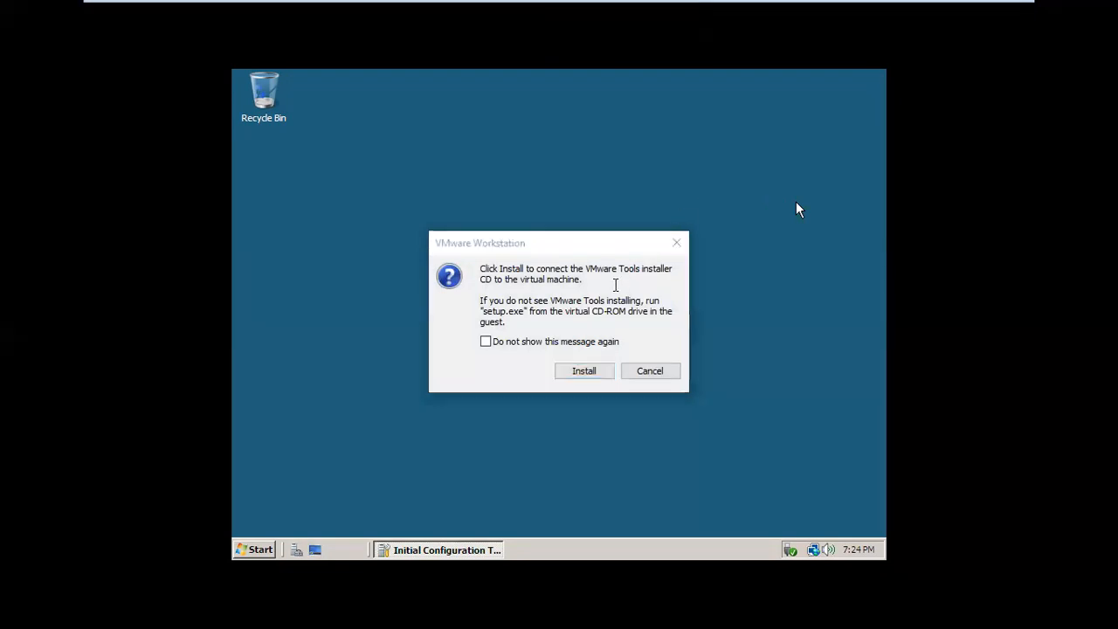
{"action": "left_click", "coordinate": [588, 378]}
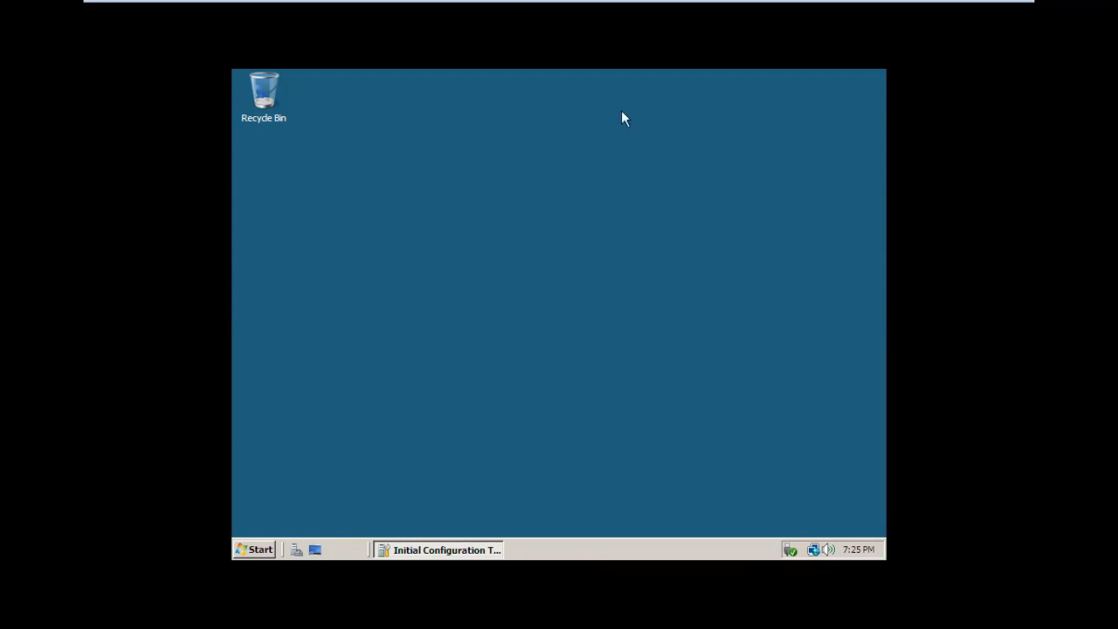
Open the guest's Computer window from the Start menu.
{"action": "mouse_move", "coordinate": [666, 5]}
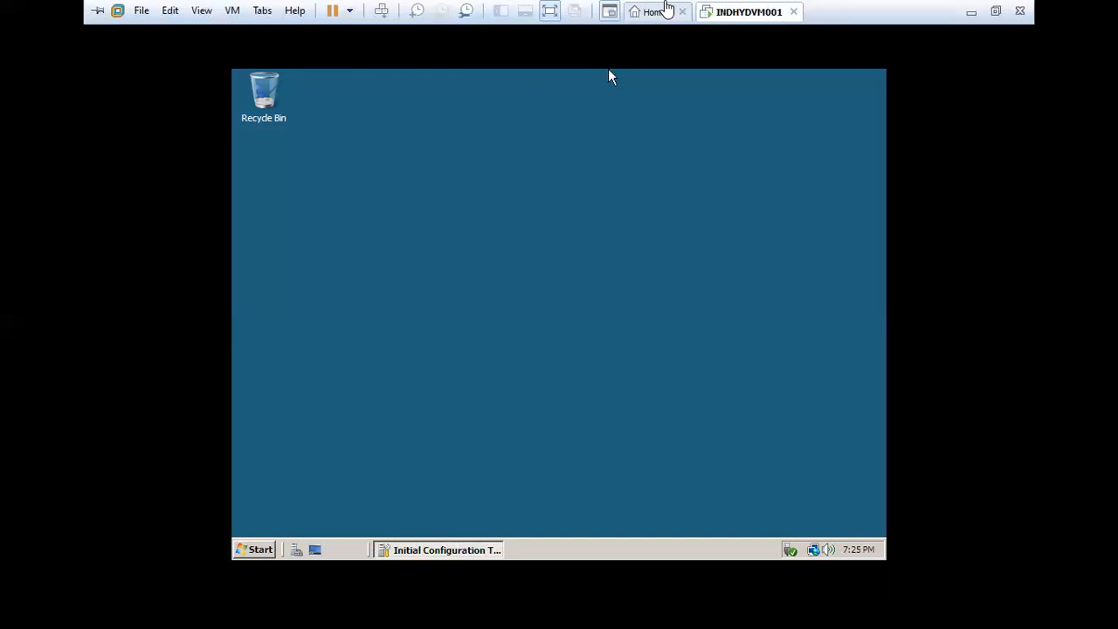
{"action": "left_click", "coordinate": [668, 73]}
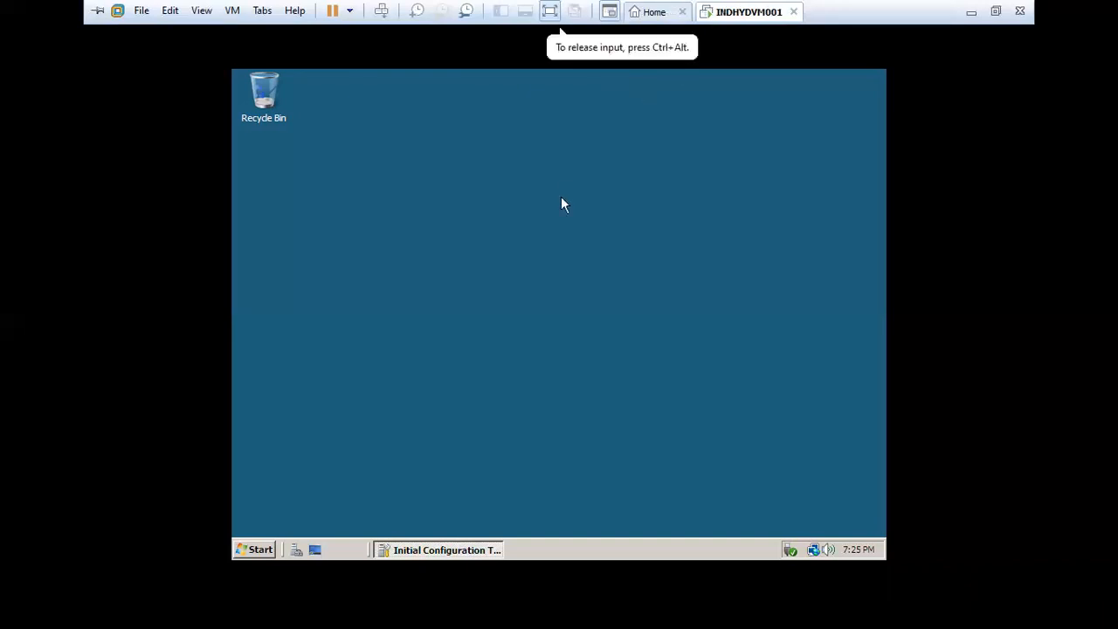
{"action": "left_click", "coordinate": [257, 552]}
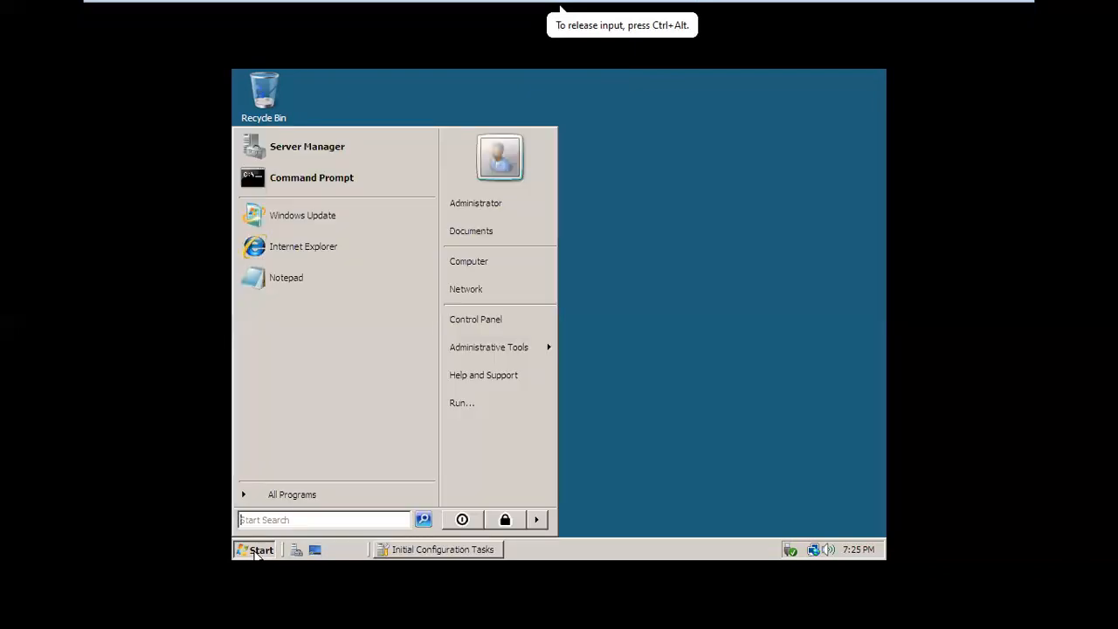
{"action": "left_click", "coordinate": [465, 269]}
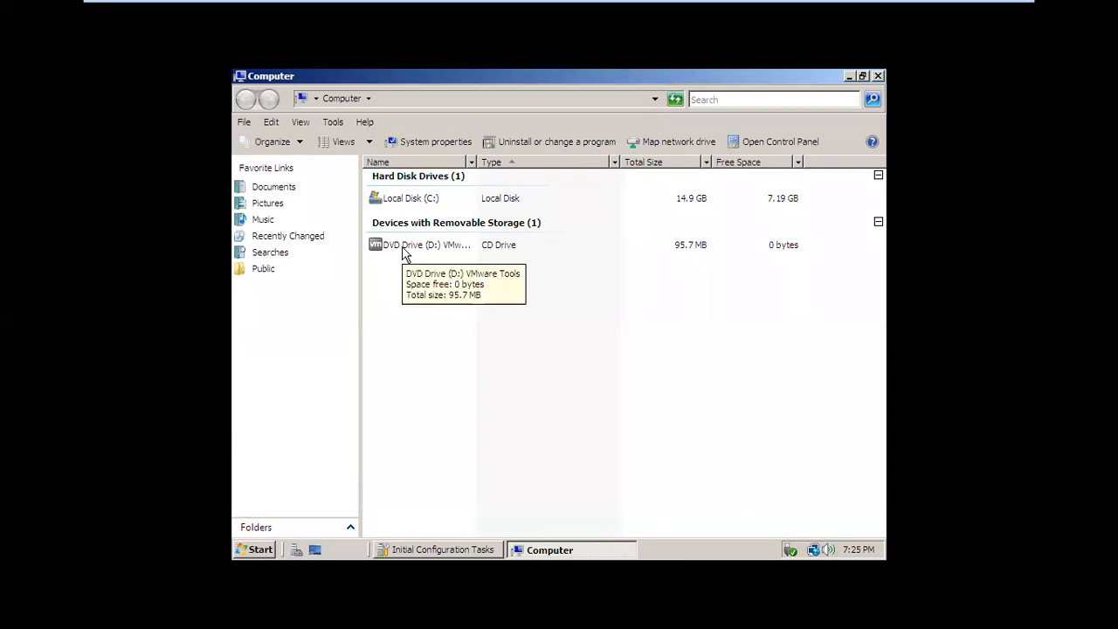
Launch Install or run program from the DVD Drive (D:) VMware Tools.
{"action": "mouse_move", "coordinate": [711, 4]}
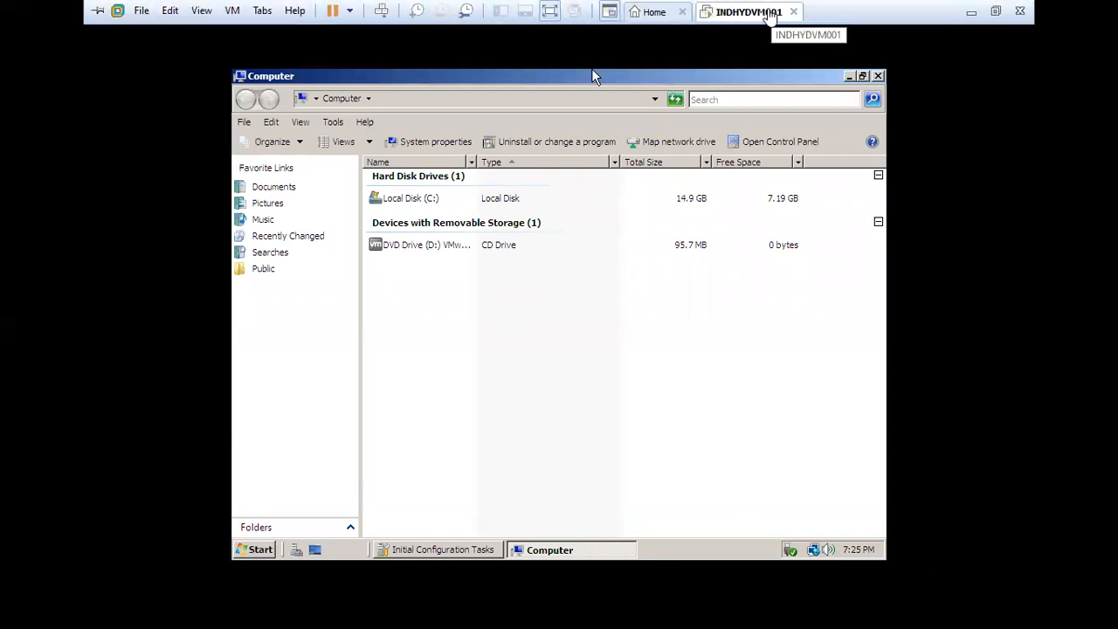
{"action": "left_click", "coordinate": [693, 77]}
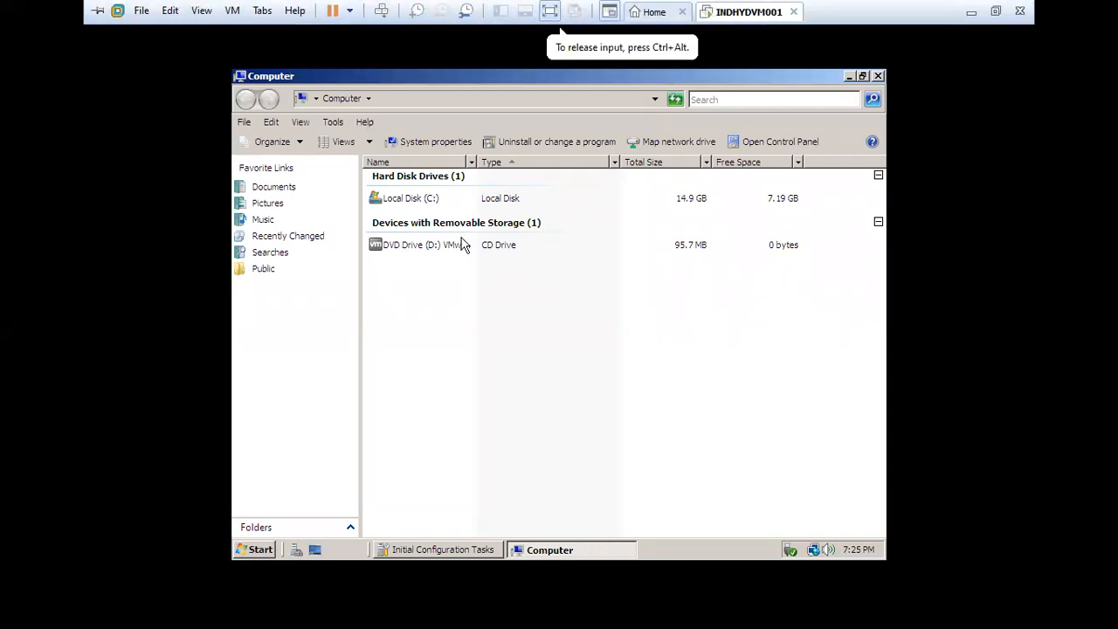
{"action": "right_click", "coordinate": [418, 247]}
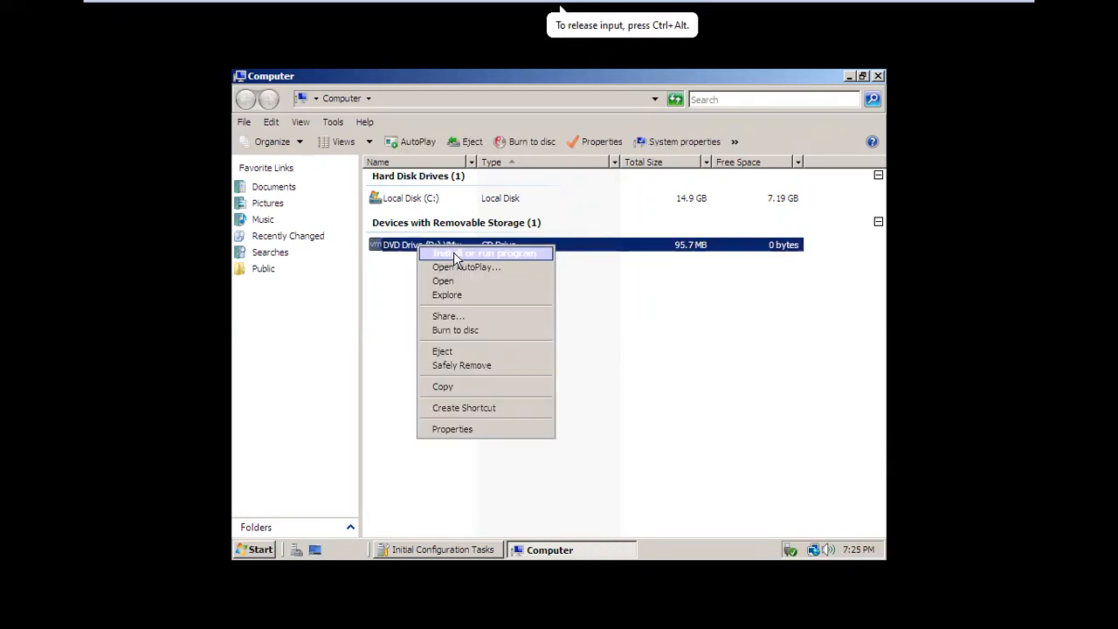
{"action": "left_click", "coordinate": [453, 254]}
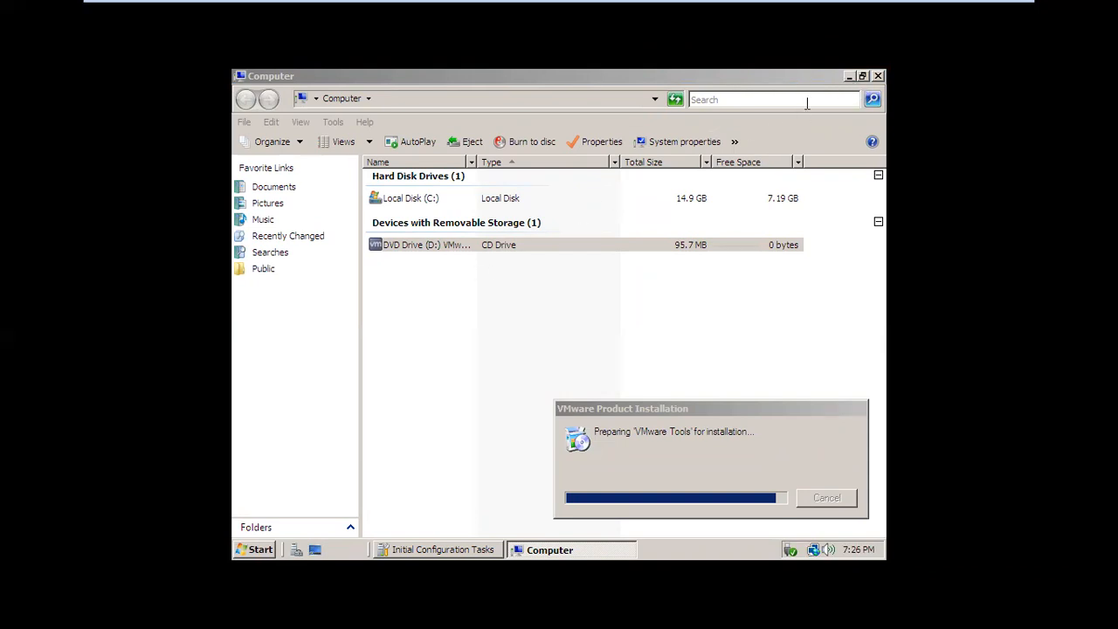
Minimize the Computer window and bring the Windows Installer dialog to the front.
{"action": "left_click", "coordinate": [846, 80]}
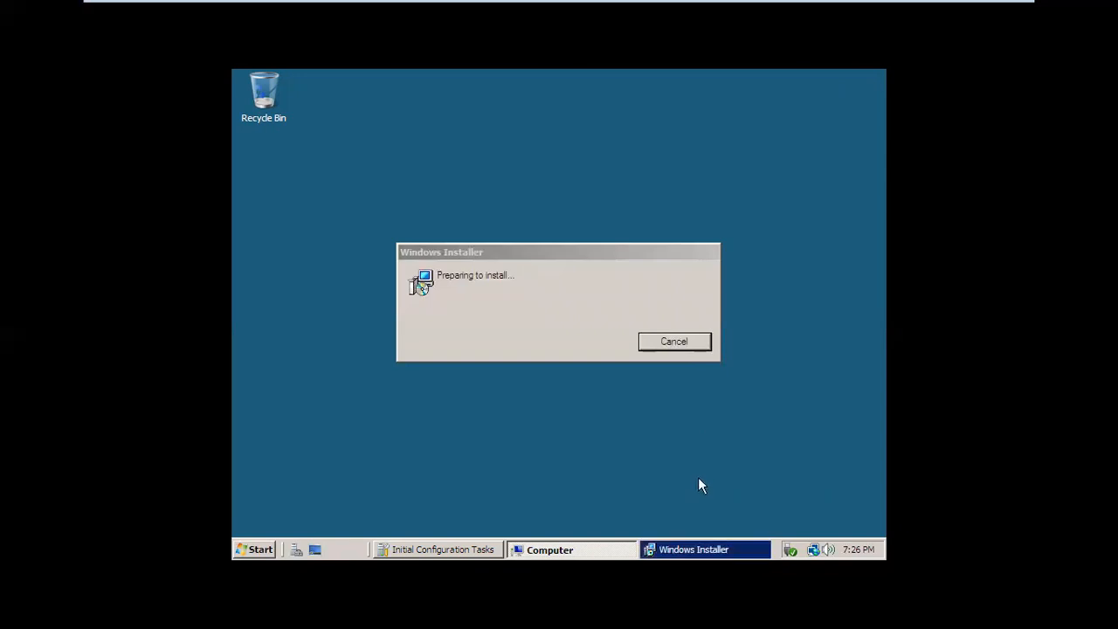
{"action": "left_click", "coordinate": [702, 552]}
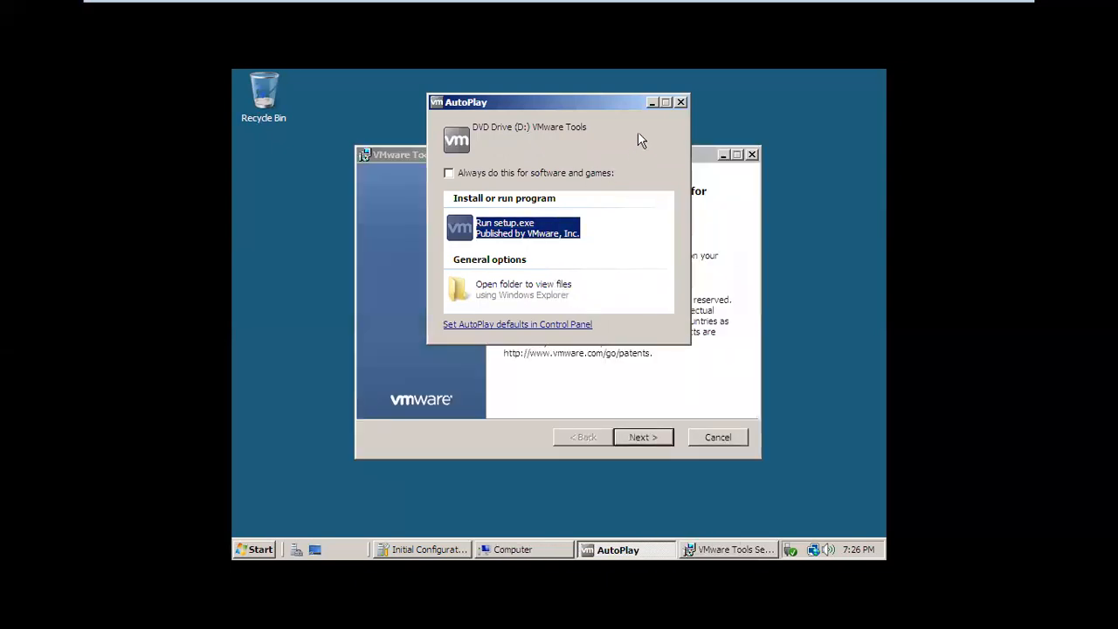
Close AutoPlay and install VMware Tools with the Typical setup type.
{"action": "left_click", "coordinate": [681, 102]}
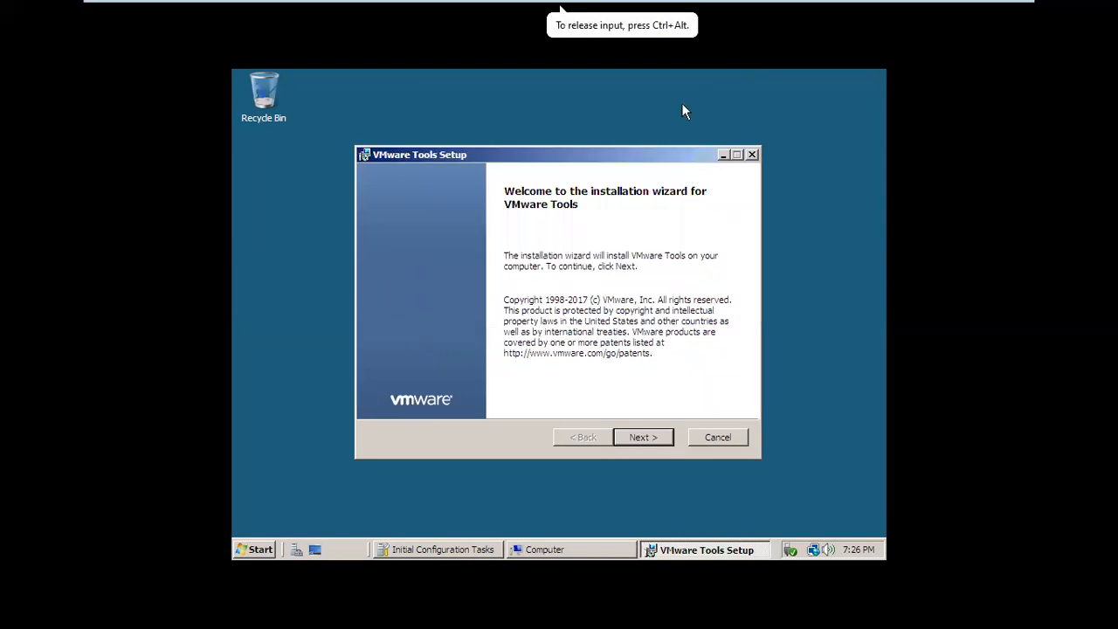
{"action": "left_click", "coordinate": [642, 439]}
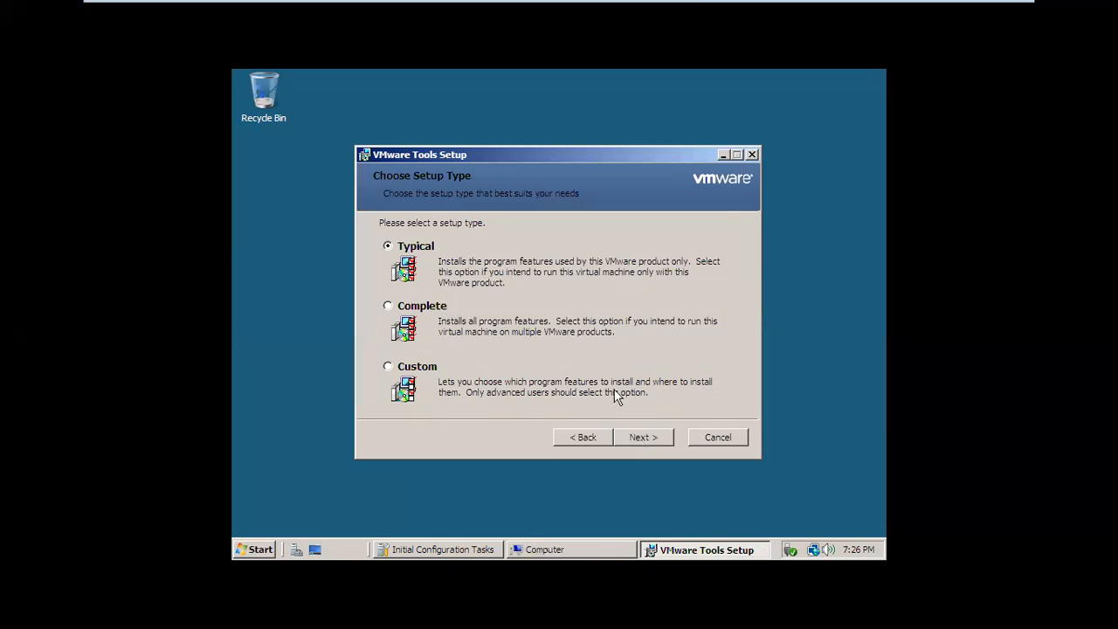
{"action": "left_click", "coordinate": [632, 437]}
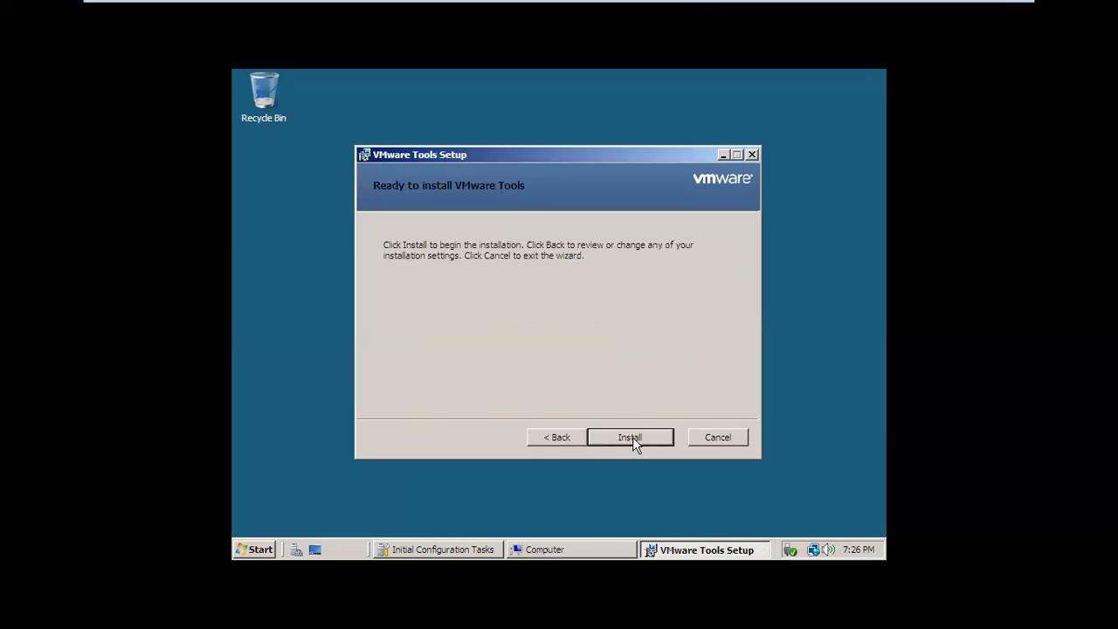
{"action": "left_click", "coordinate": [633, 437]}
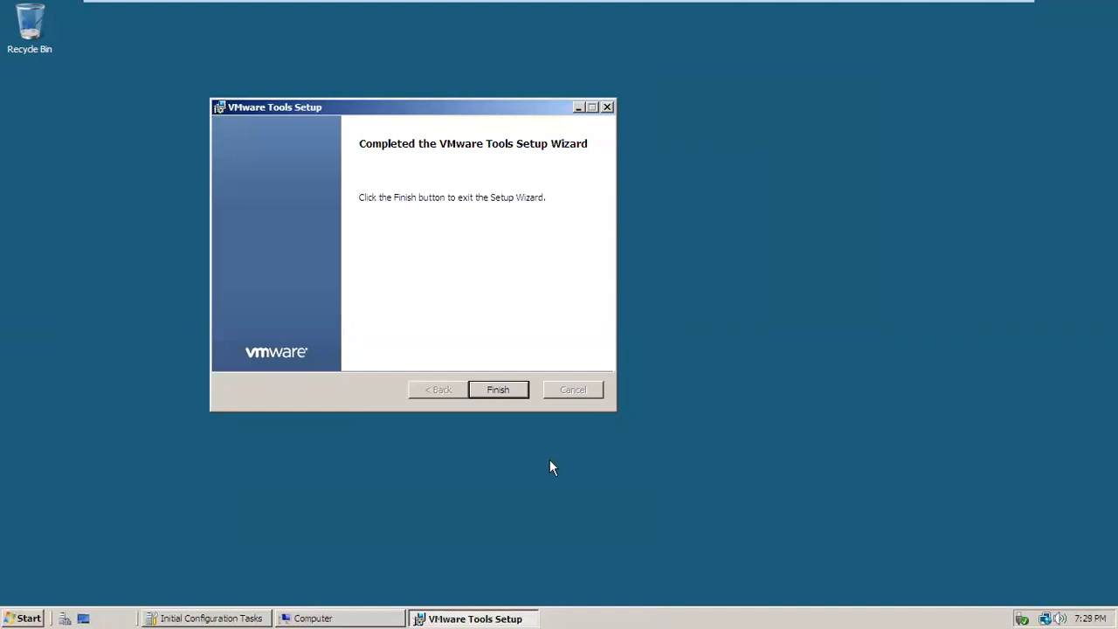
Finish the VMware Tools wizard and agree to restart the guest now.
{"action": "left_click", "coordinate": [499, 390]}
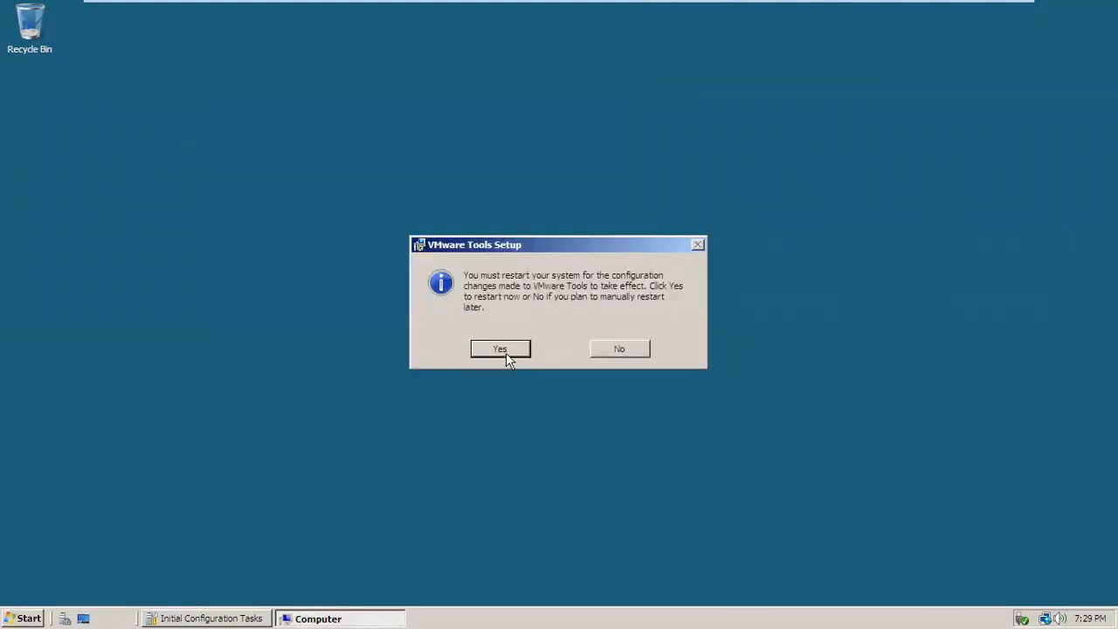
{"action": "left_click", "coordinate": [506, 354]}
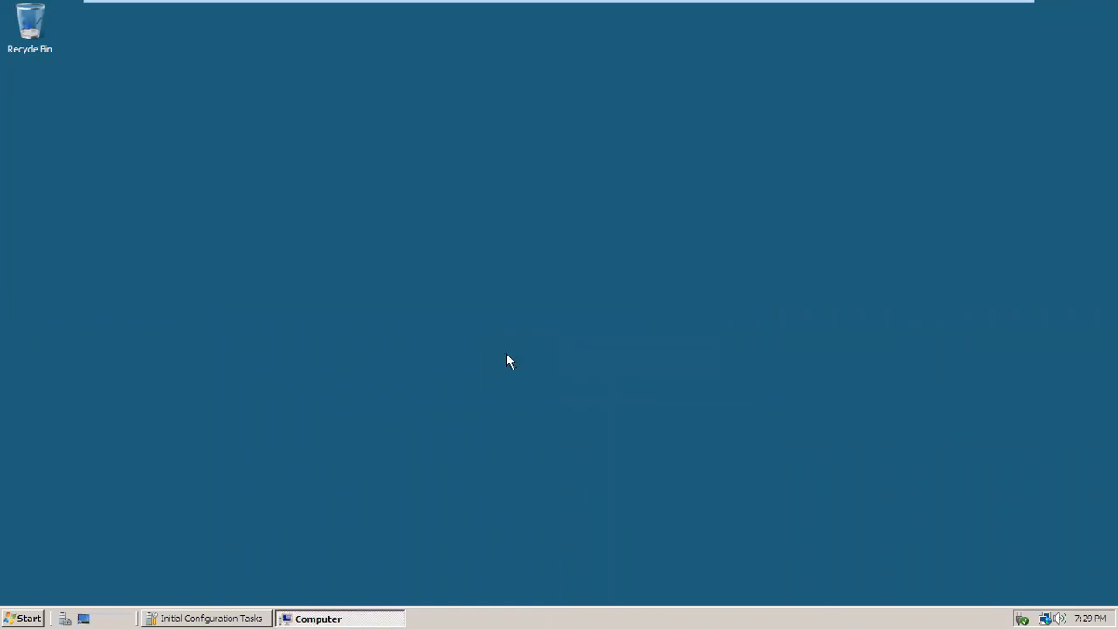
{"action": "mouse_move", "coordinate": [624, 7]}
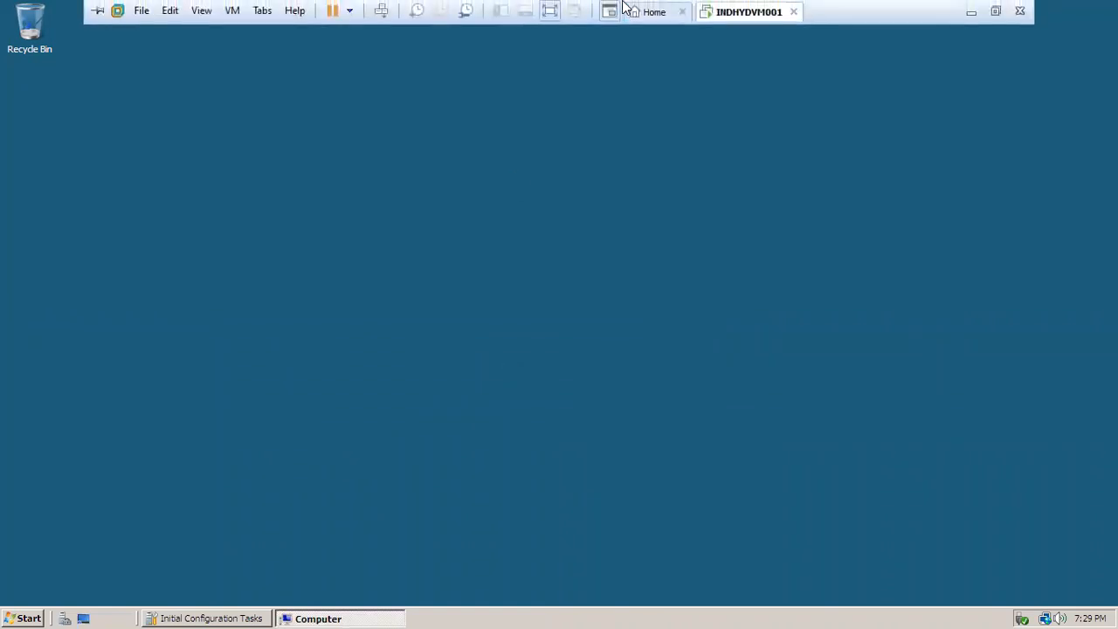
Minimize the VM and WhatsApp, then restore the INDHYDVM001 console from the VMware taskbar preview.
{"action": "left_click", "coordinate": [973, 16]}
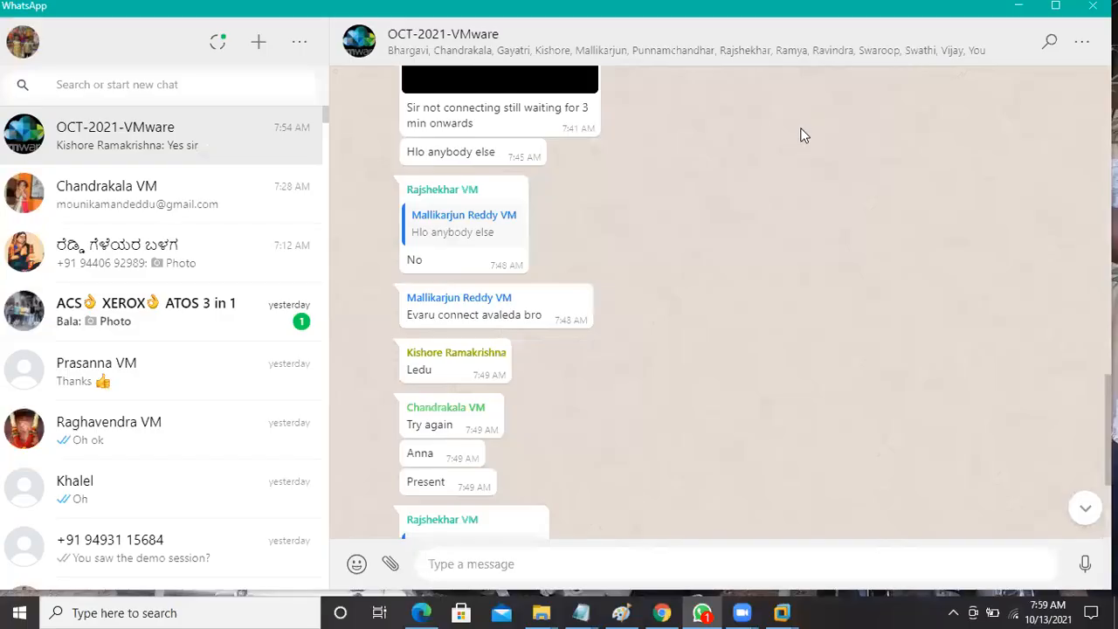
{"action": "left_click", "coordinate": [1029, 11]}
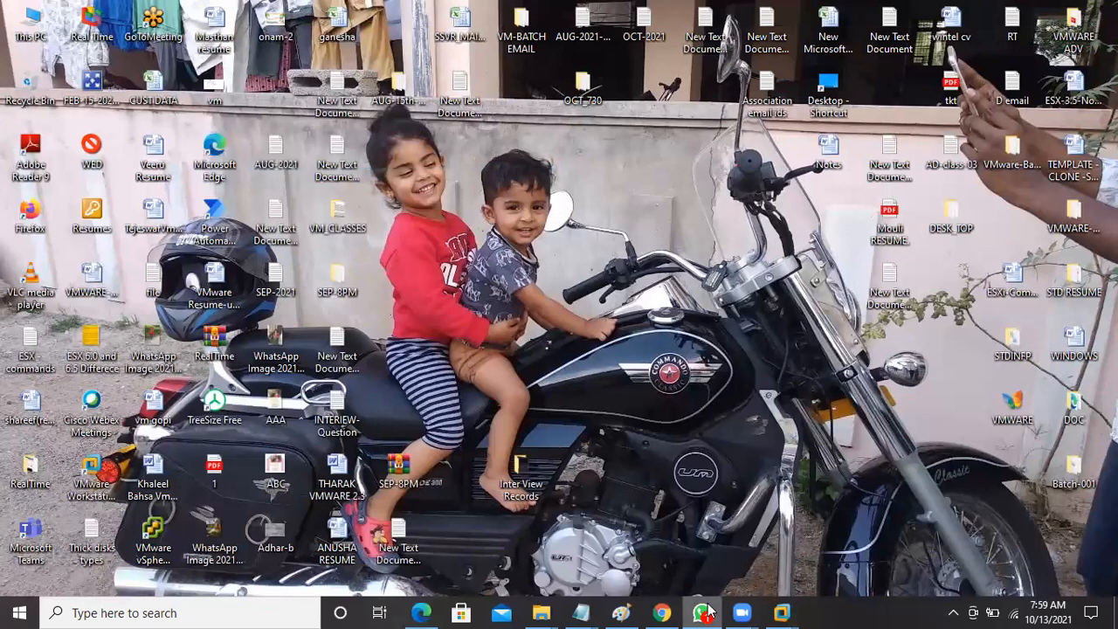
{"action": "mouse_move", "coordinate": [705, 611]}
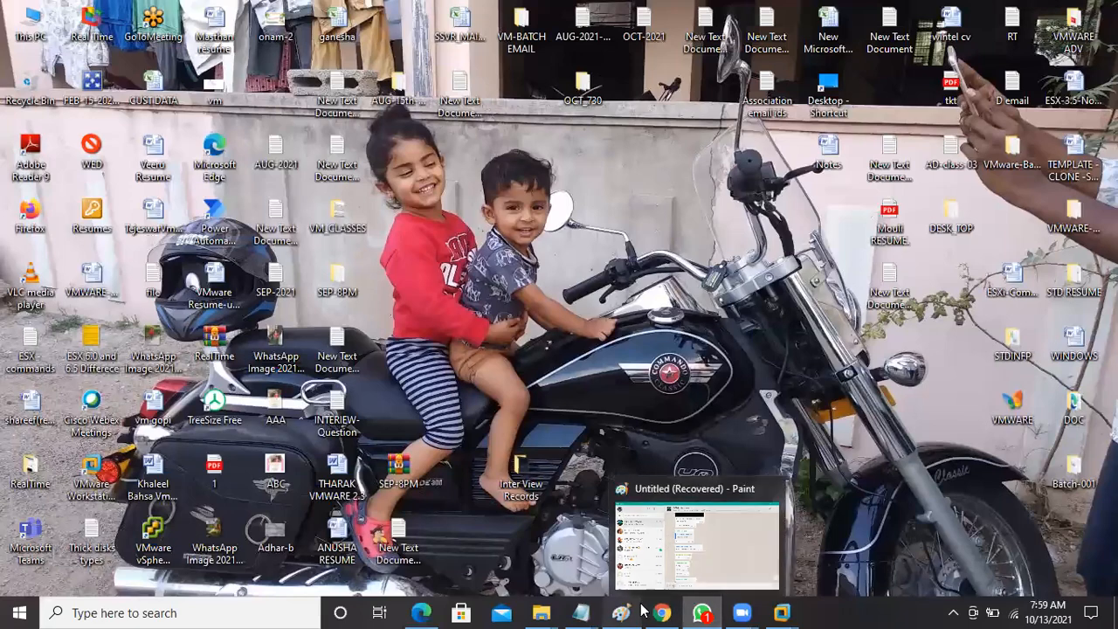
{"action": "mouse_move", "coordinate": [782, 611]}
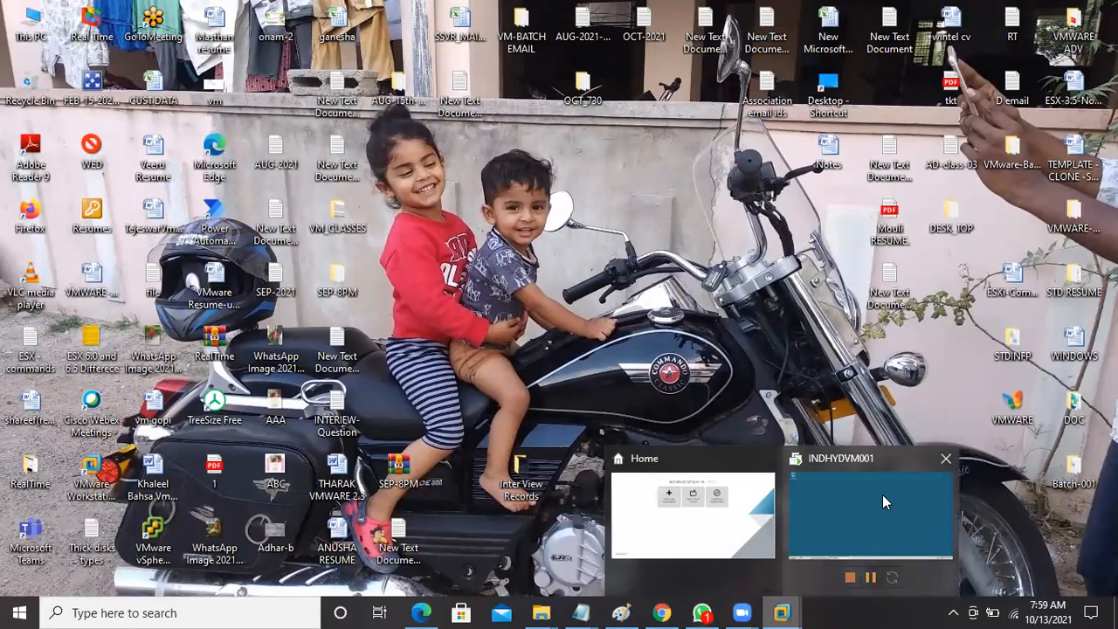
{"action": "left_click", "coordinate": [883, 492]}
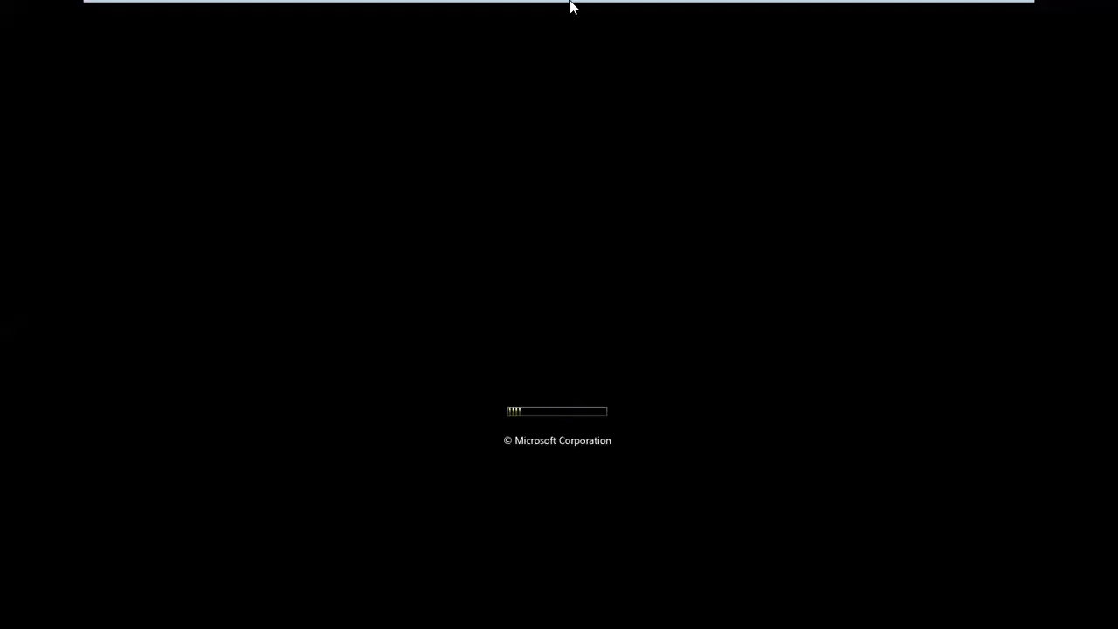
Send Ctrl+Alt+Del, log on as Administrator with the account password, then minimize the VM window.
{"action": "mouse_move", "coordinate": [572, 6]}
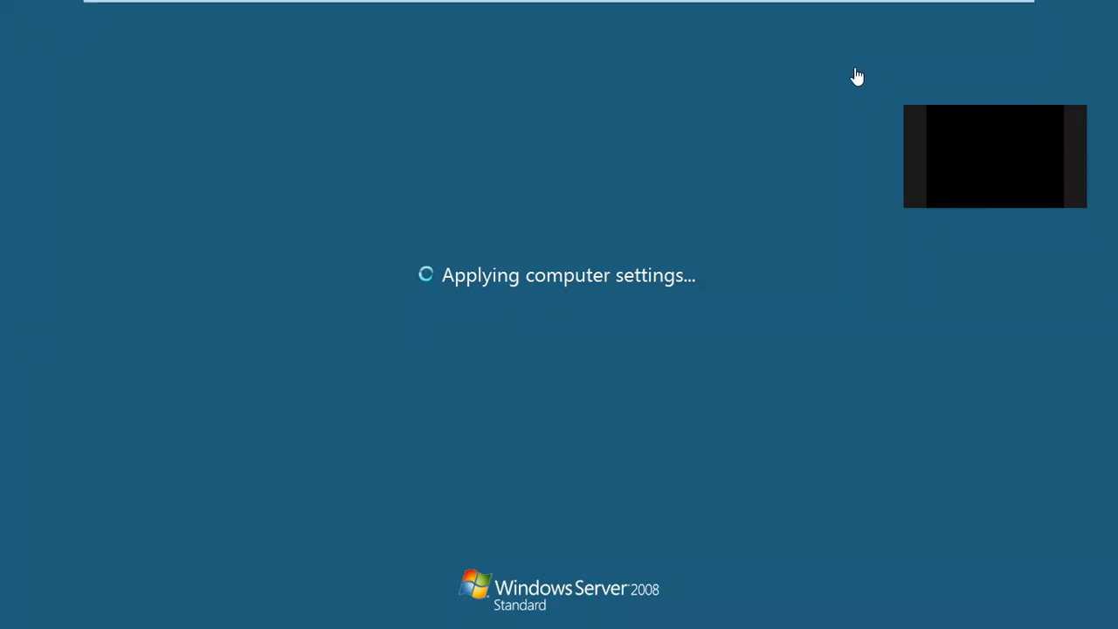
{"action": "mouse_move", "coordinate": [797, 2]}
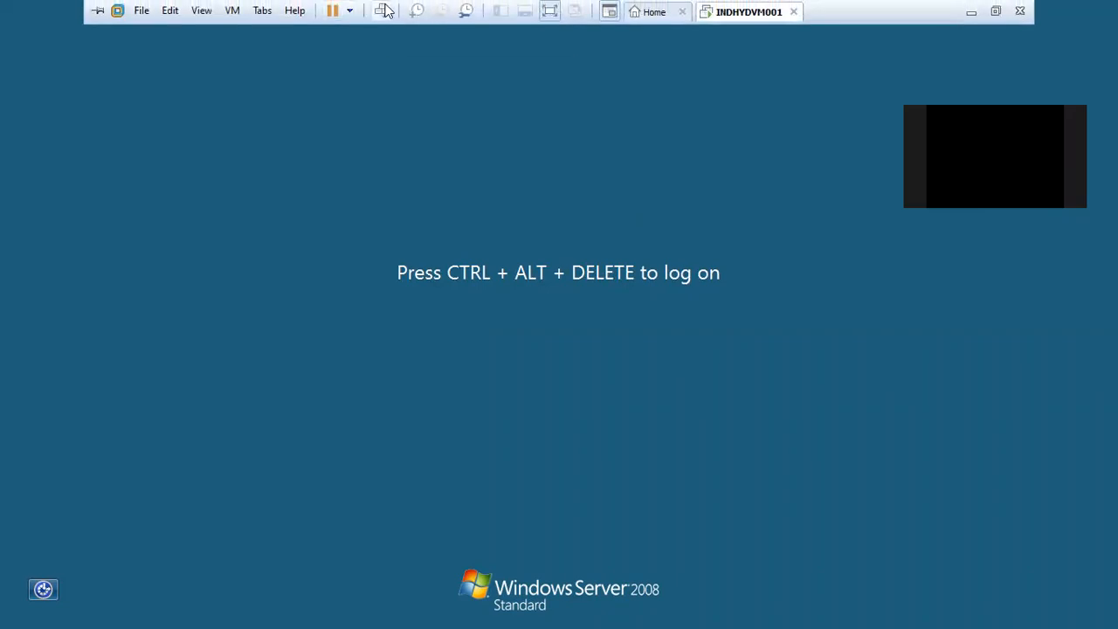
{"action": "left_click", "coordinate": [379, 11]}
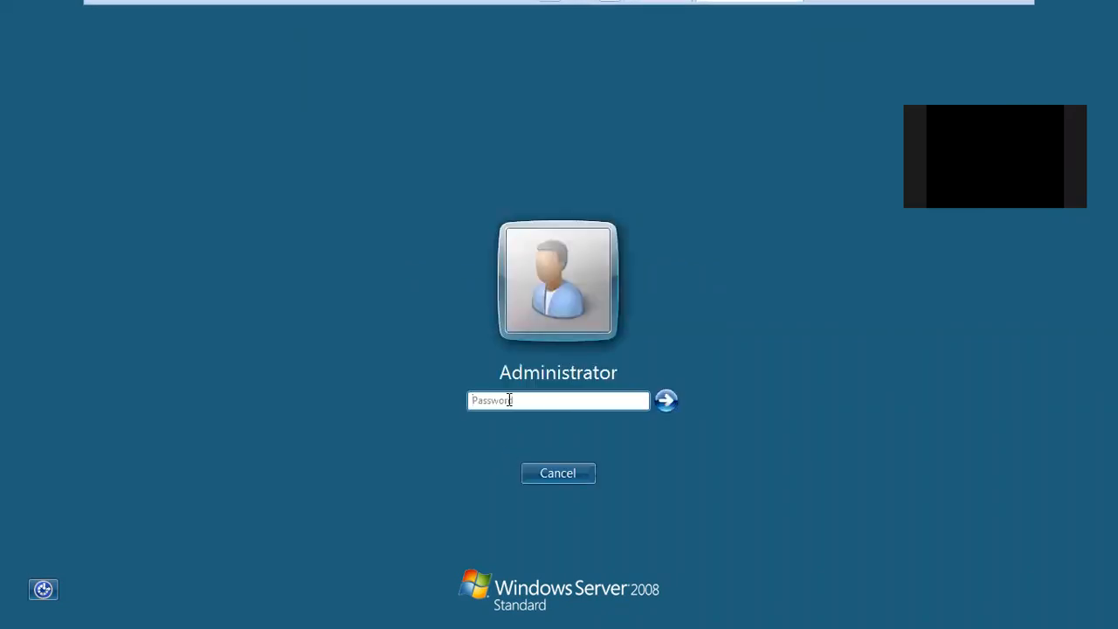
{"action": "type", "text": "•••••••••"}
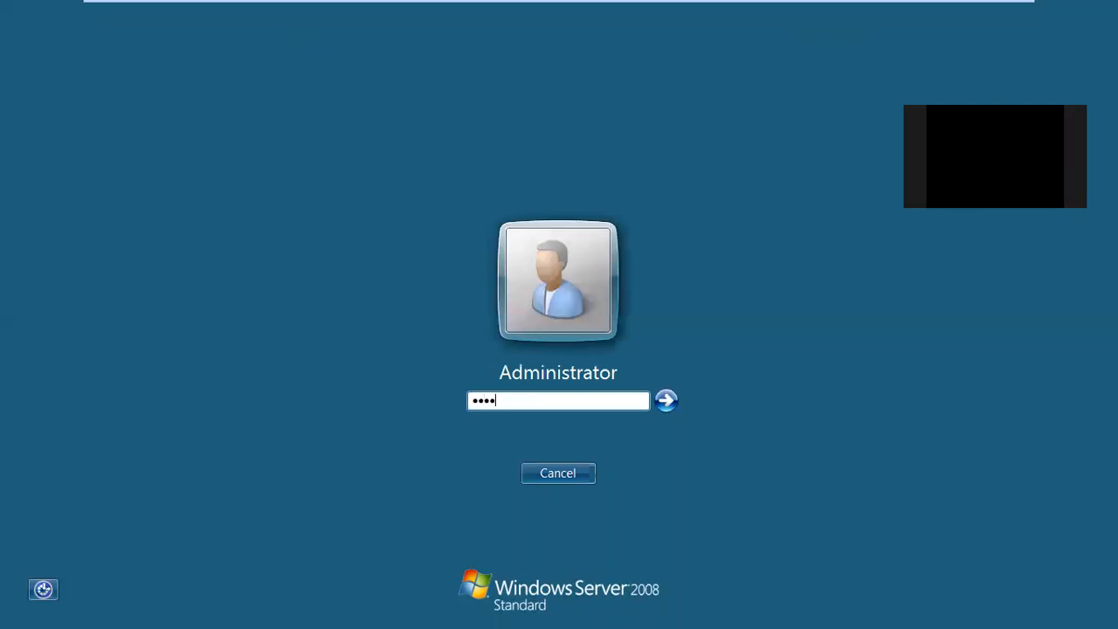
{"action": "type", "text": "•••"}
{"action": "key", "text": "Return"}
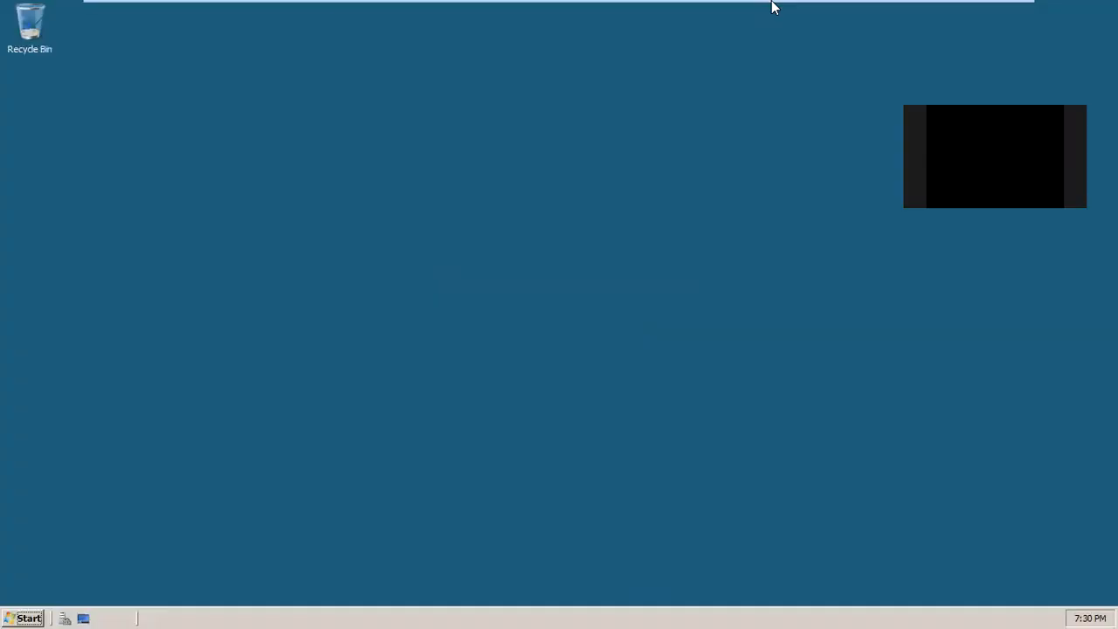
{"action": "left_click", "coordinate": [970, 11]}
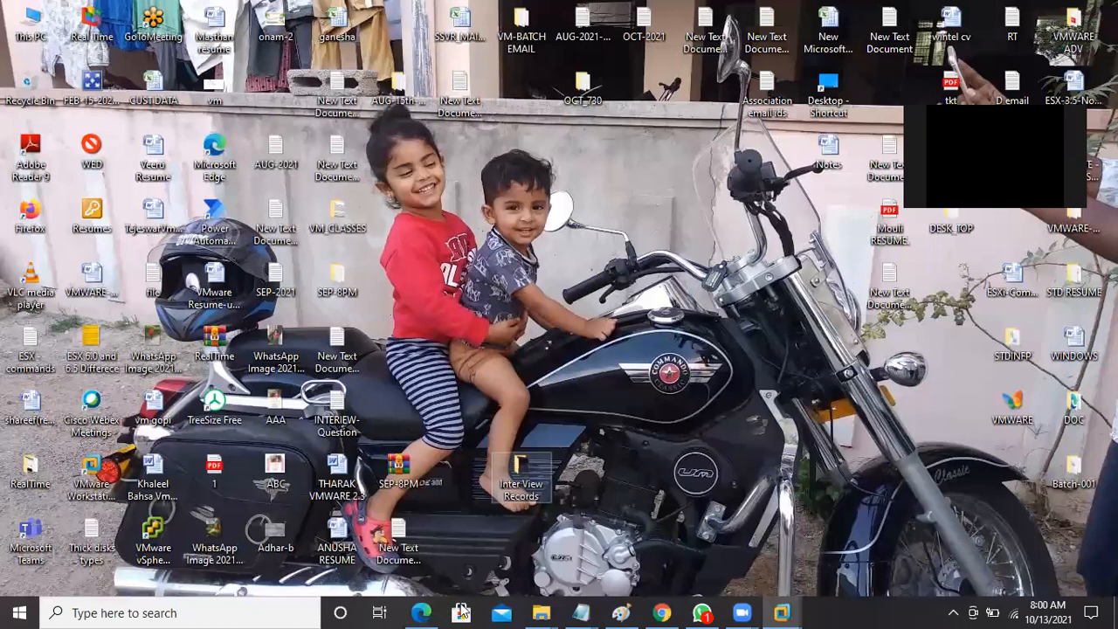
Append 'completed' to the OS on VM and VM tools lines in OCT-2021-Class-03, then minimize Notepad.
{"action": "mouse_move", "coordinate": [584, 611]}
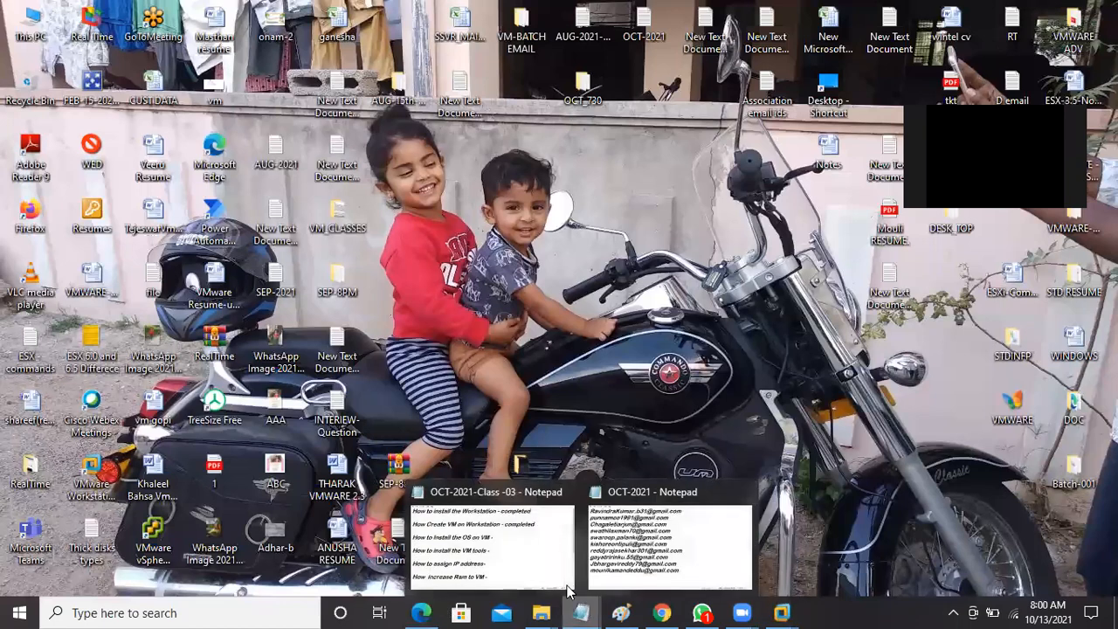
{"action": "left_click", "coordinate": [529, 535]}
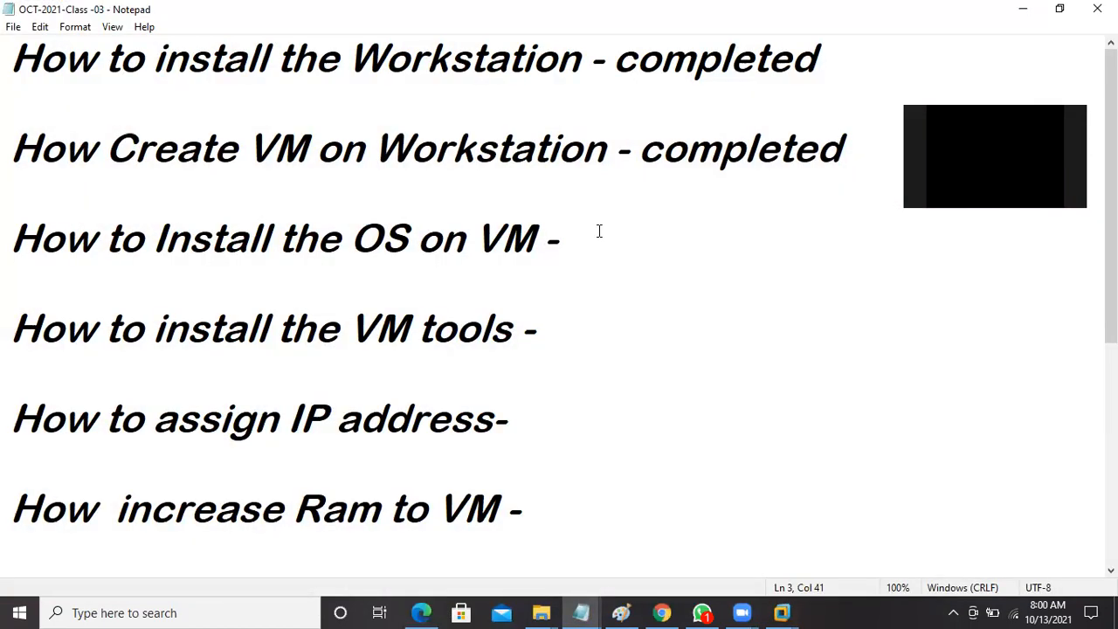
{"action": "left_click", "coordinate": [599, 229]}
{"action": "type", "text": "compe"}
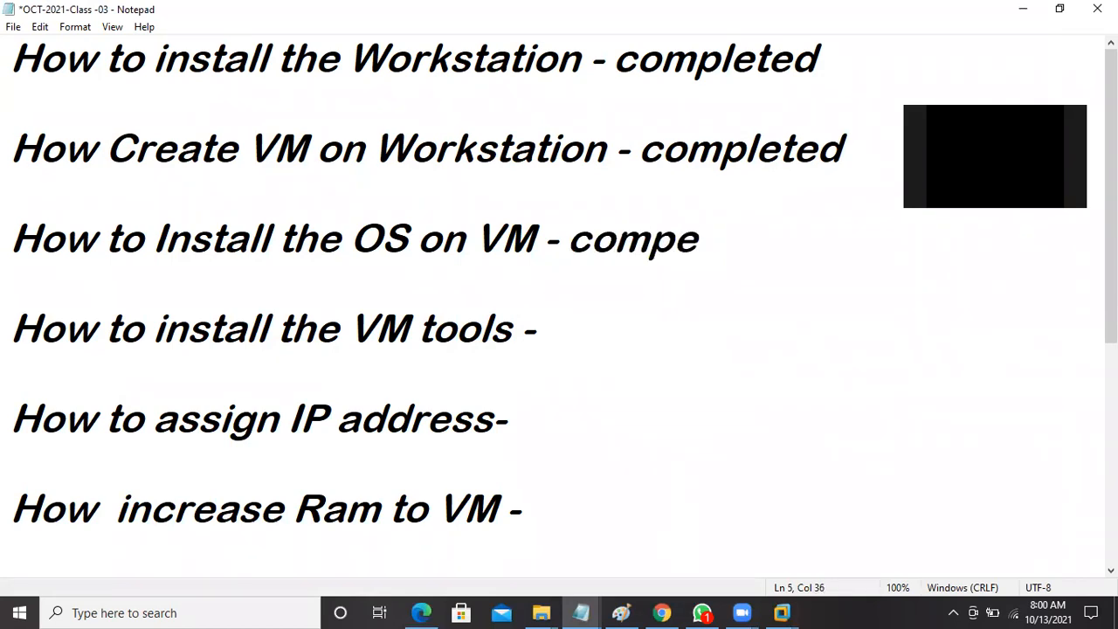
{"action": "key", "text": "BackSpace"}
{"action": "type", "text": "leted"}
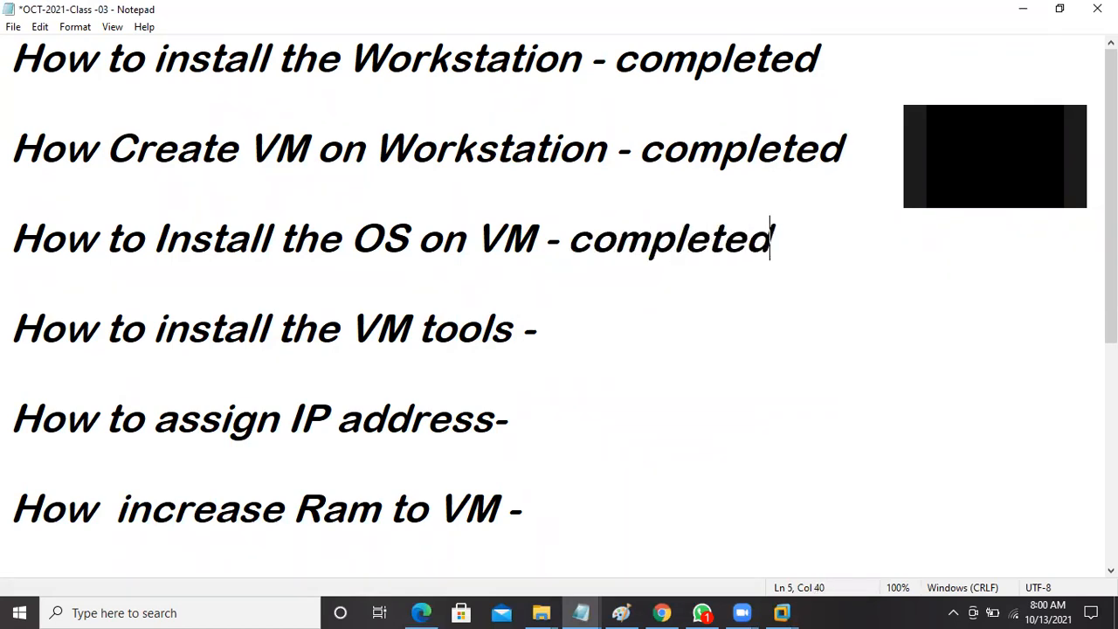
{"action": "left_click", "coordinate": [574, 317]}
{"action": "type", "text": "completed"}
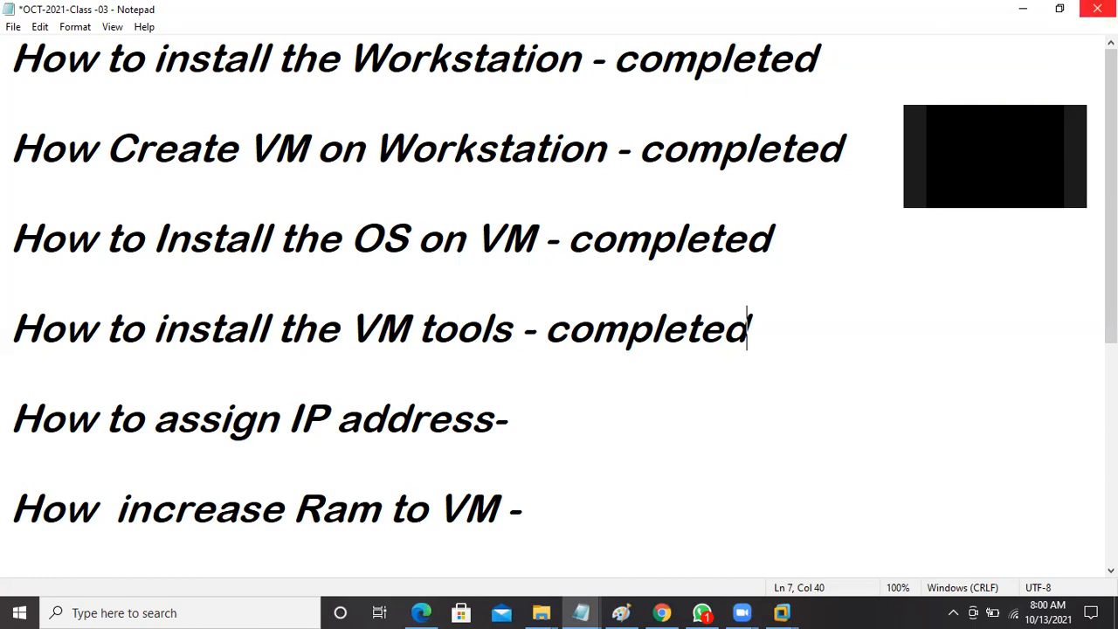
{"action": "left_click", "coordinate": [1027, 11]}
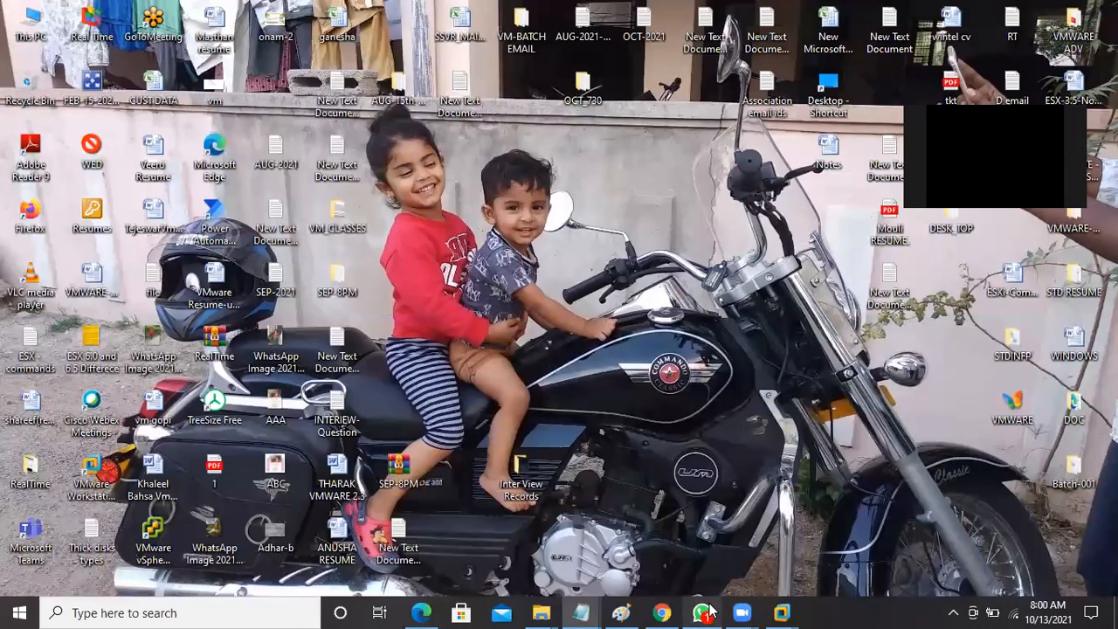
Restore the VM console and close Initial Configuration Tasks and Server Manager.
{"action": "mouse_move", "coordinate": [783, 611]}
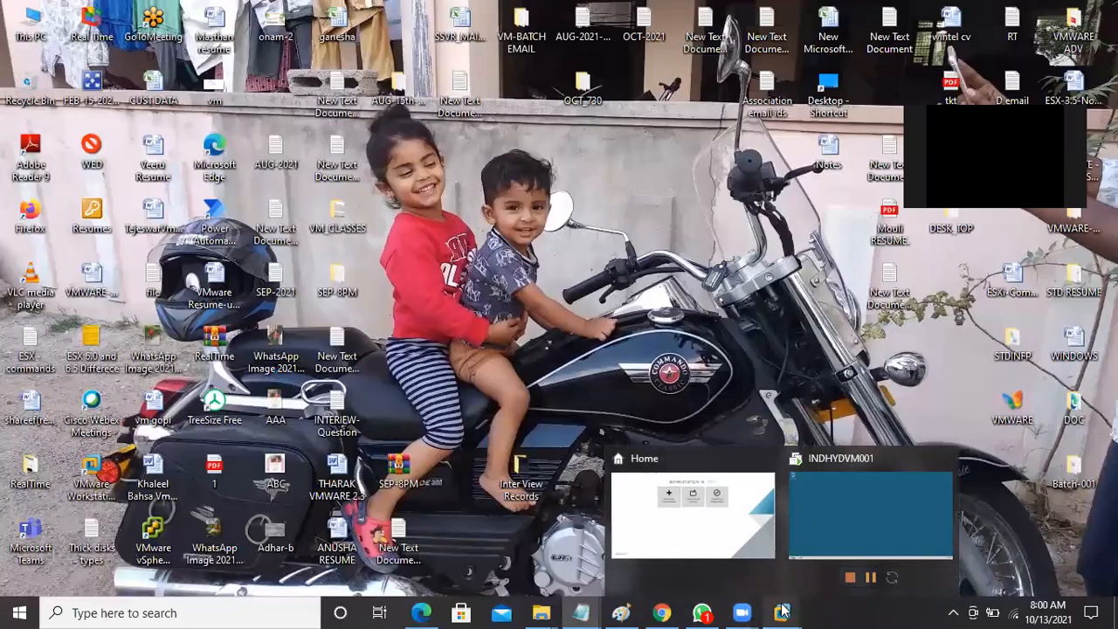
{"action": "left_click", "coordinate": [865, 483]}
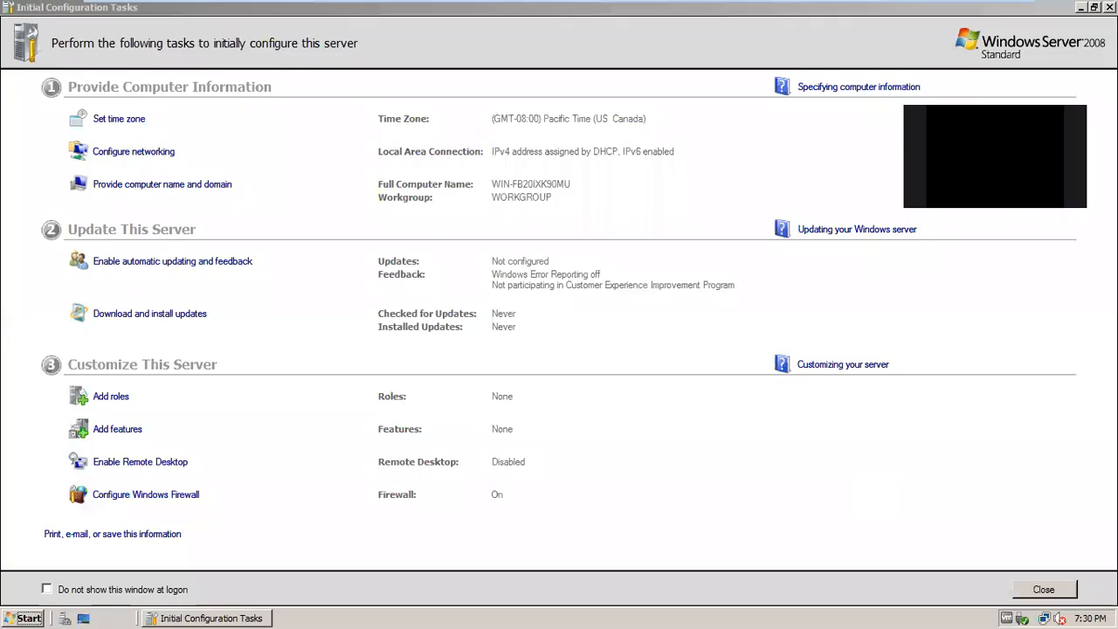
{"action": "left_click", "coordinate": [1044, 589]}
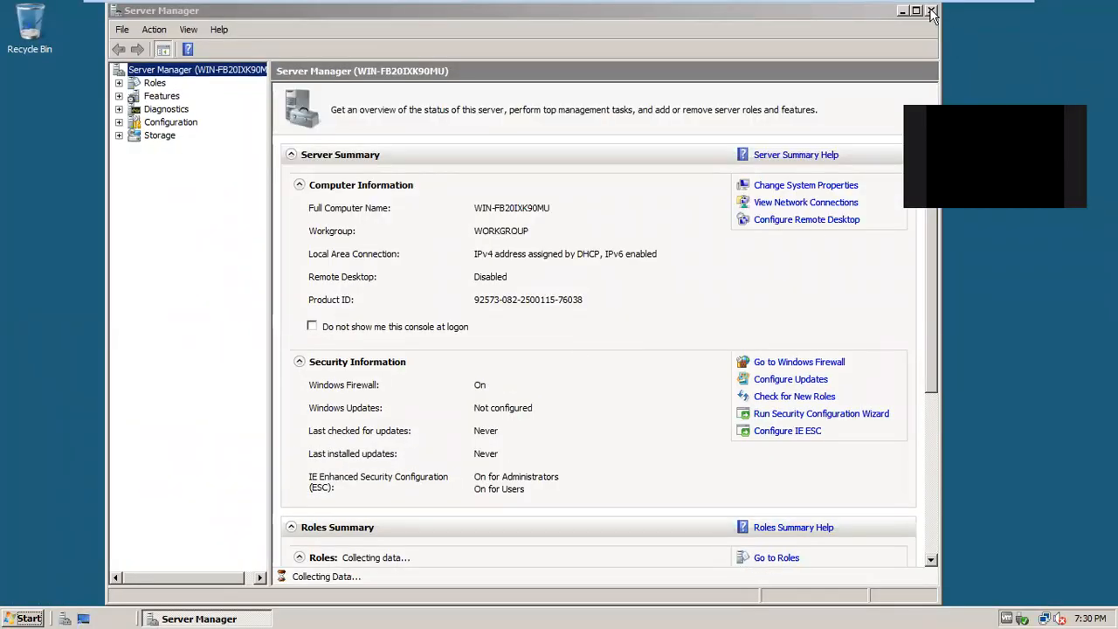
{"action": "left_click", "coordinate": [931, 12]}
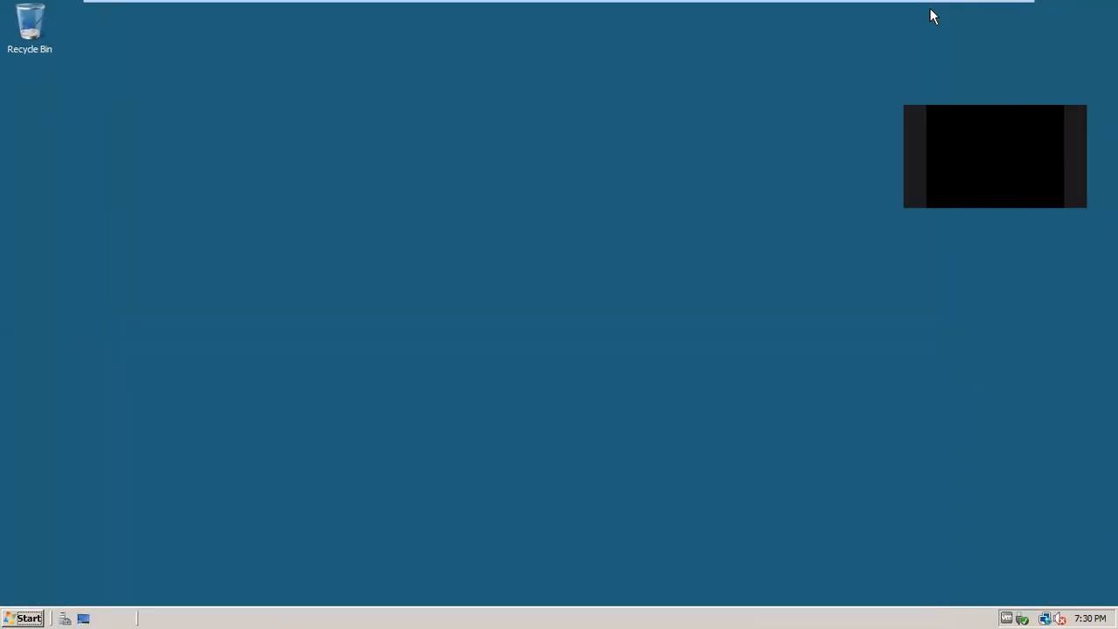
Go through Control Panel and Network and Sharing Center to Manage network connections.
{"action": "left_click", "coordinate": [31, 615]}
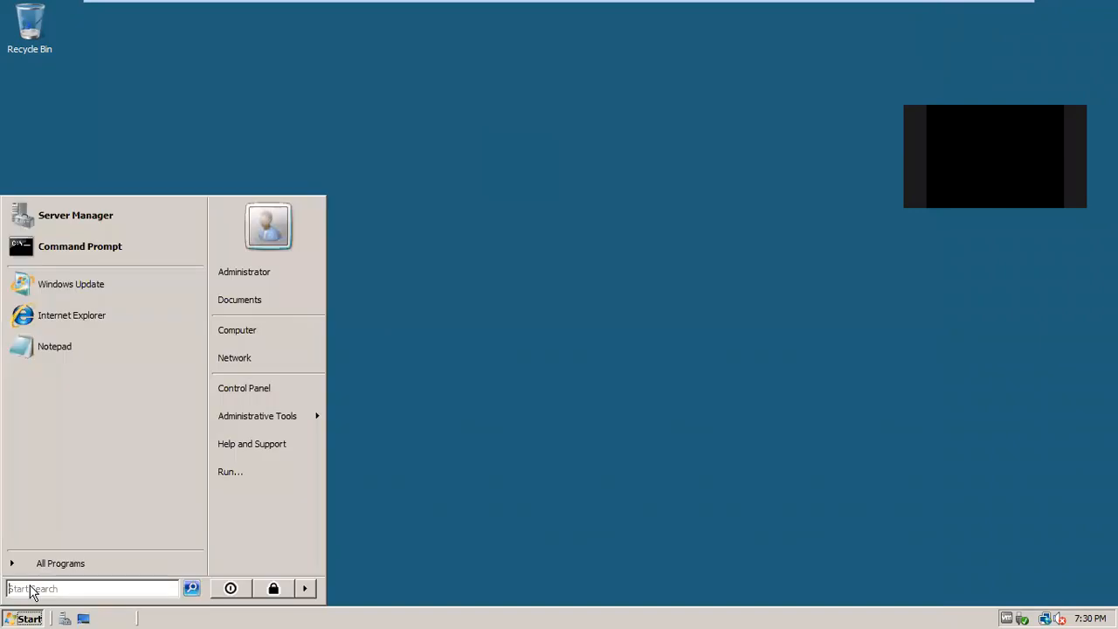
{"action": "left_click", "coordinate": [255, 392]}
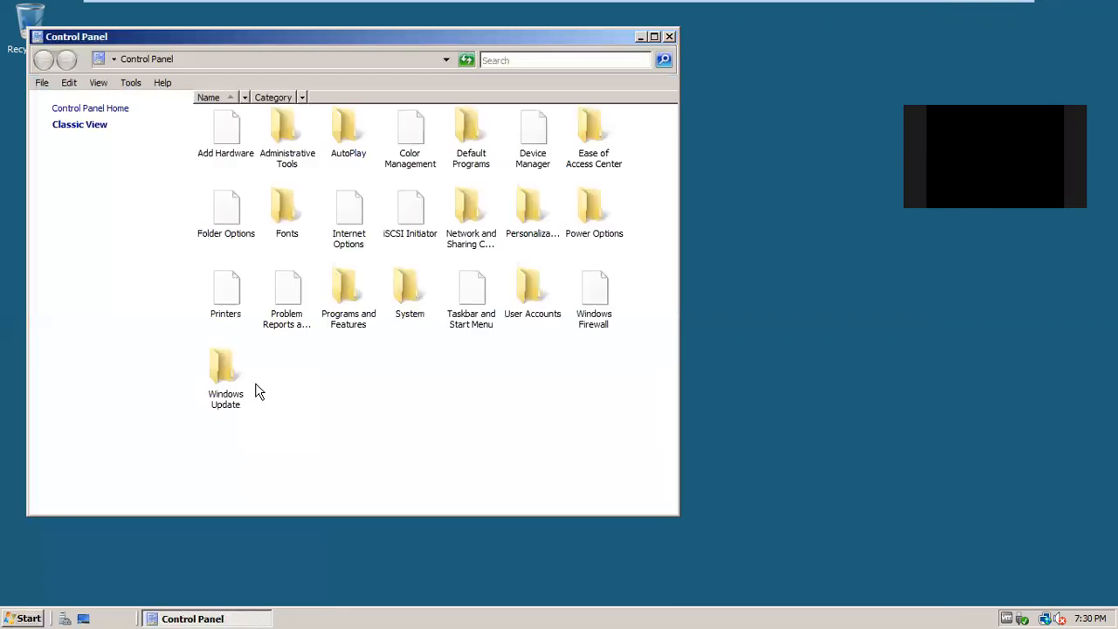
{"action": "double_click", "coordinate": [288, 293]}
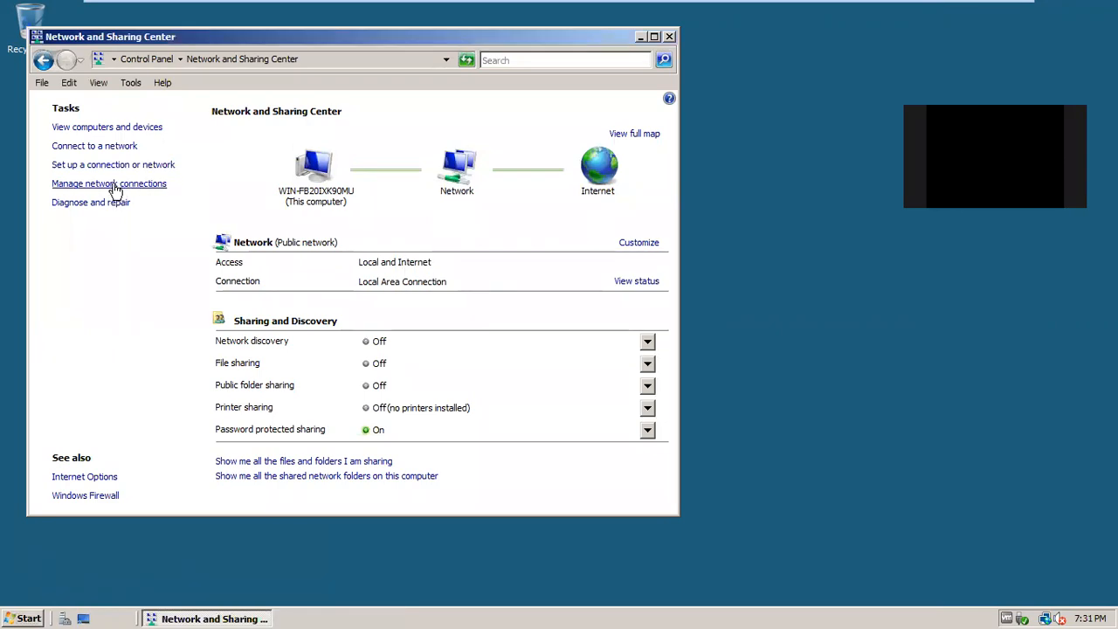
{"action": "left_click", "coordinate": [114, 187]}
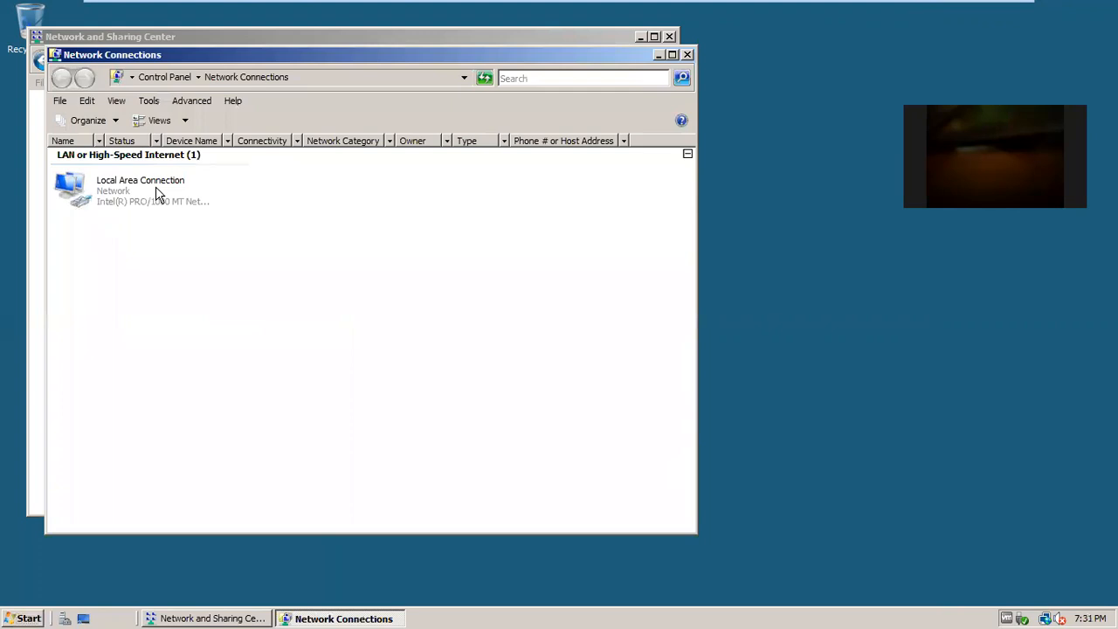
Open the Internet Protocol Version 4 properties of Local Area Connection.
{"action": "right_click", "coordinate": [111, 197]}
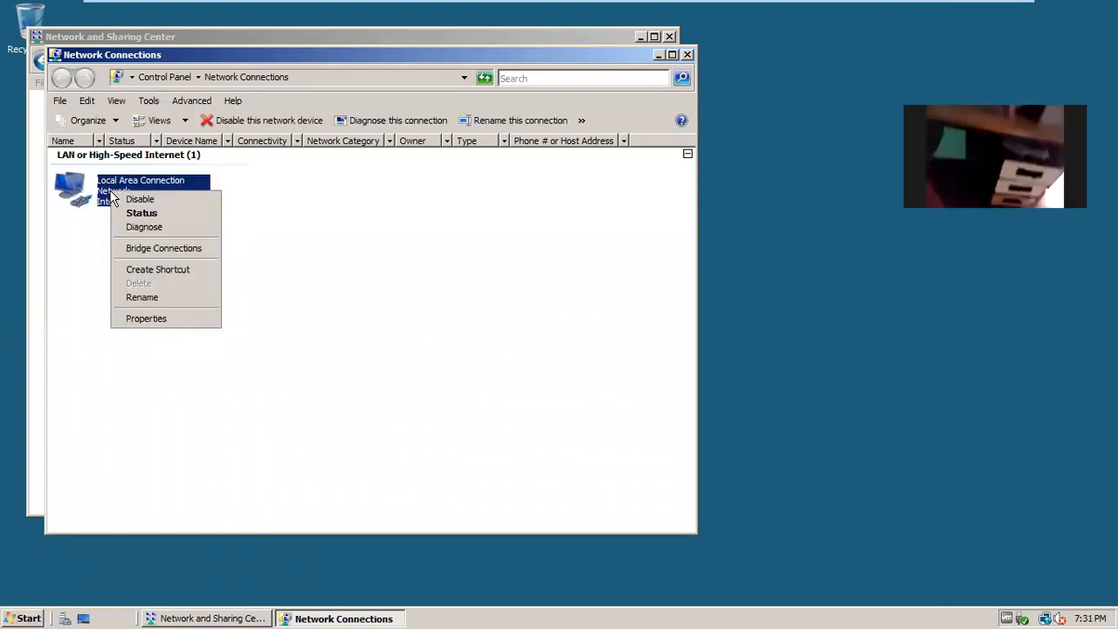
{"action": "left_click", "coordinate": [156, 318]}
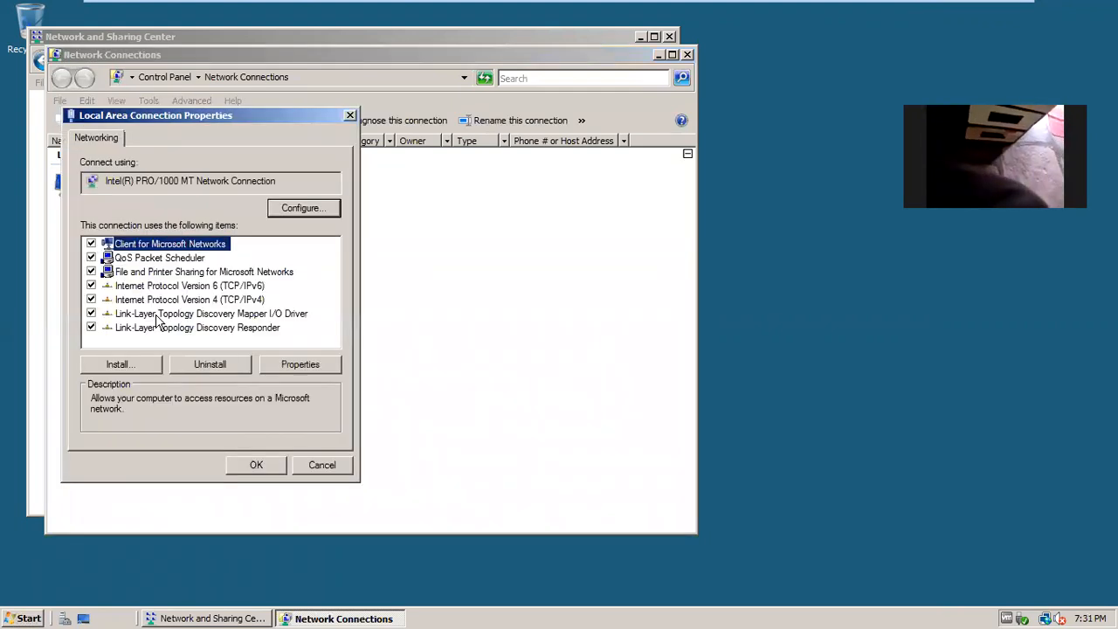
{"action": "left_click", "coordinate": [234, 300]}
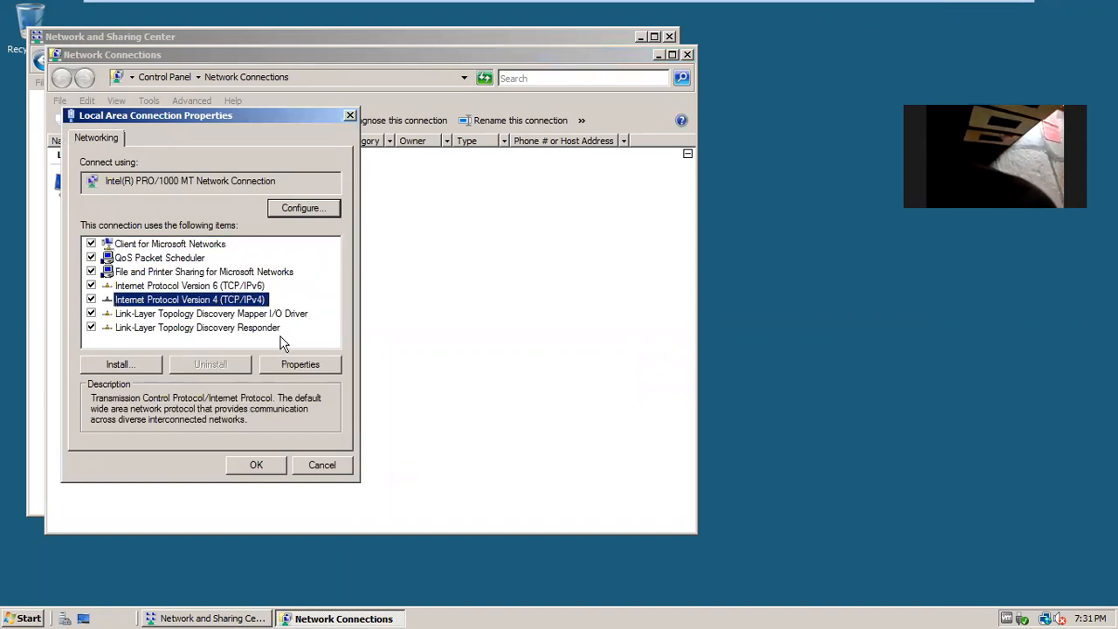
{"action": "left_click", "coordinate": [306, 367]}
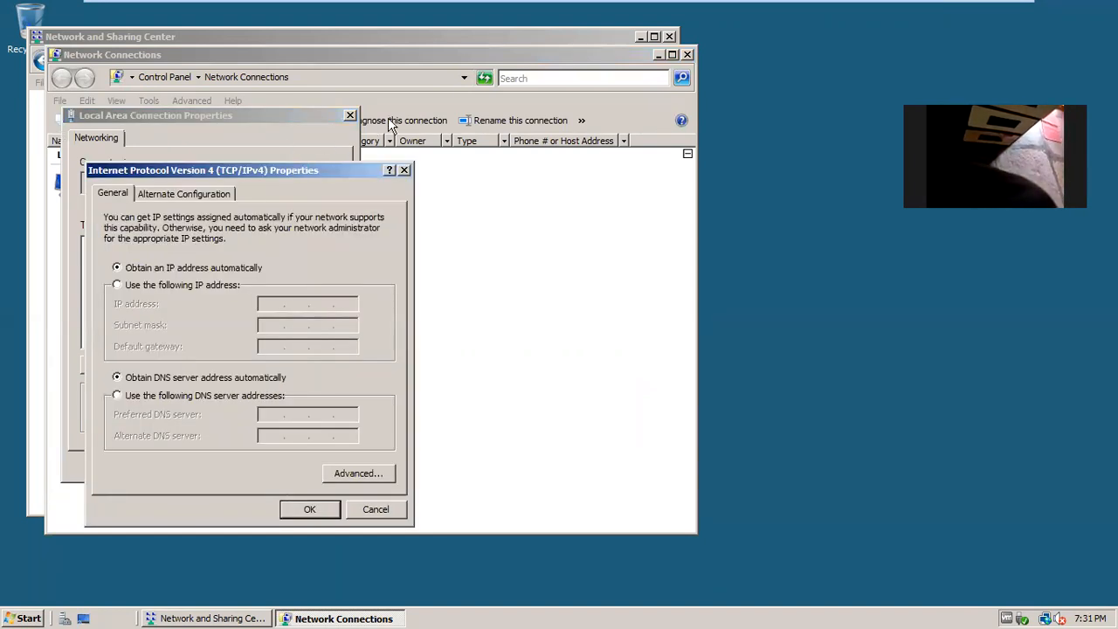
{"action": "left_click_drag", "start_coordinate": [350, 171], "coordinate": [407, 101]}
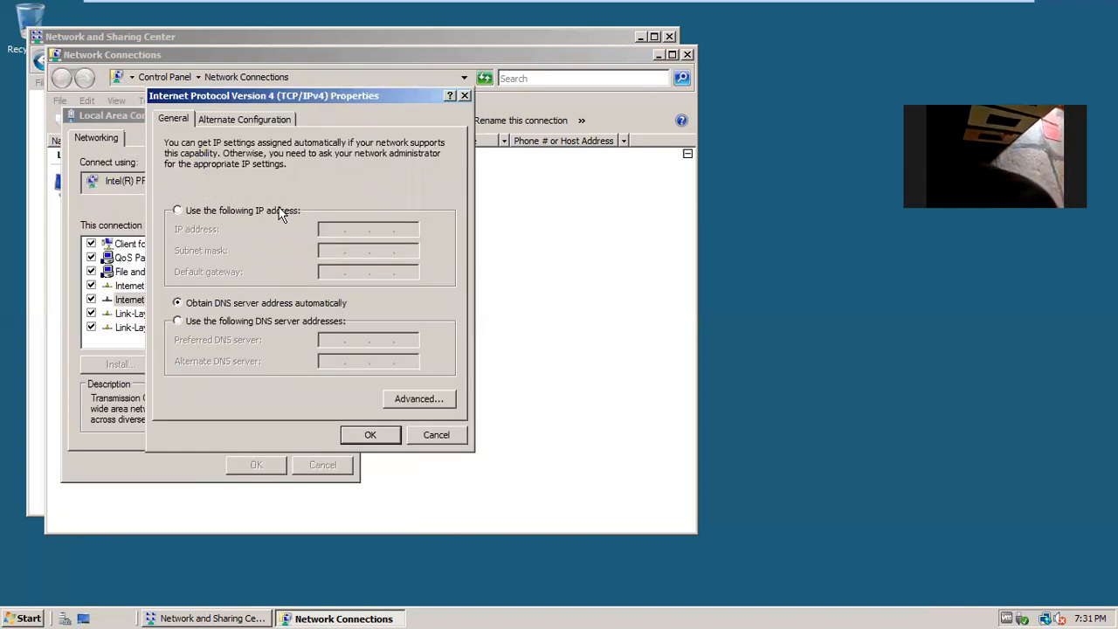
Set static IP 192.168.1.10, mask 255.255.255.0 and gateway 192.168.1.1, and confirm.
{"action": "left_click", "coordinate": [199, 214]}
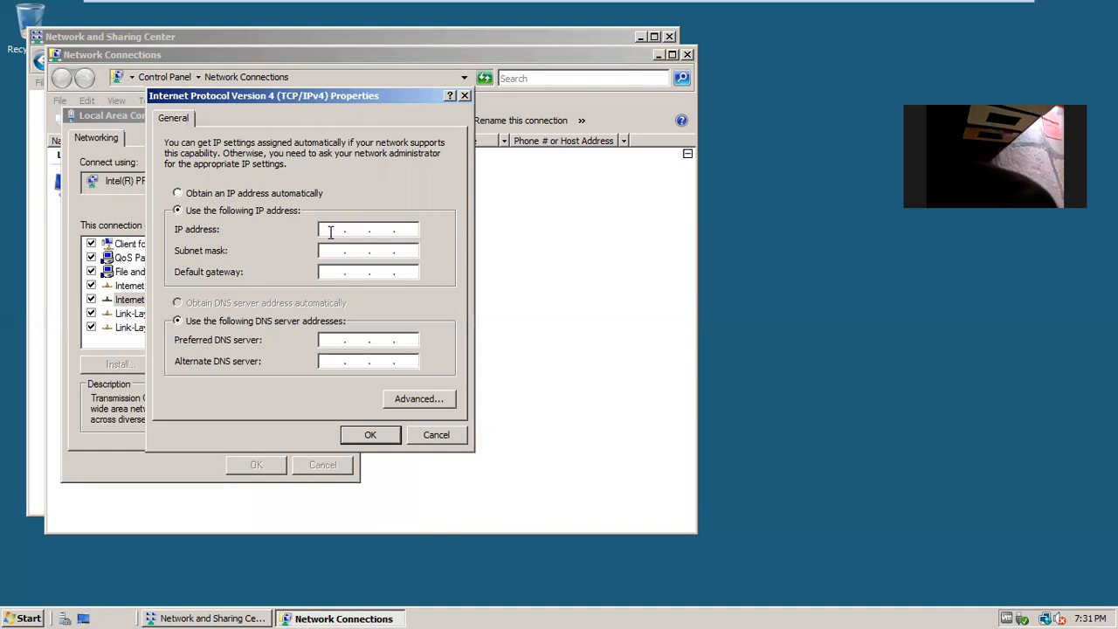
{"action": "type", "text": "192.168.1.10"}
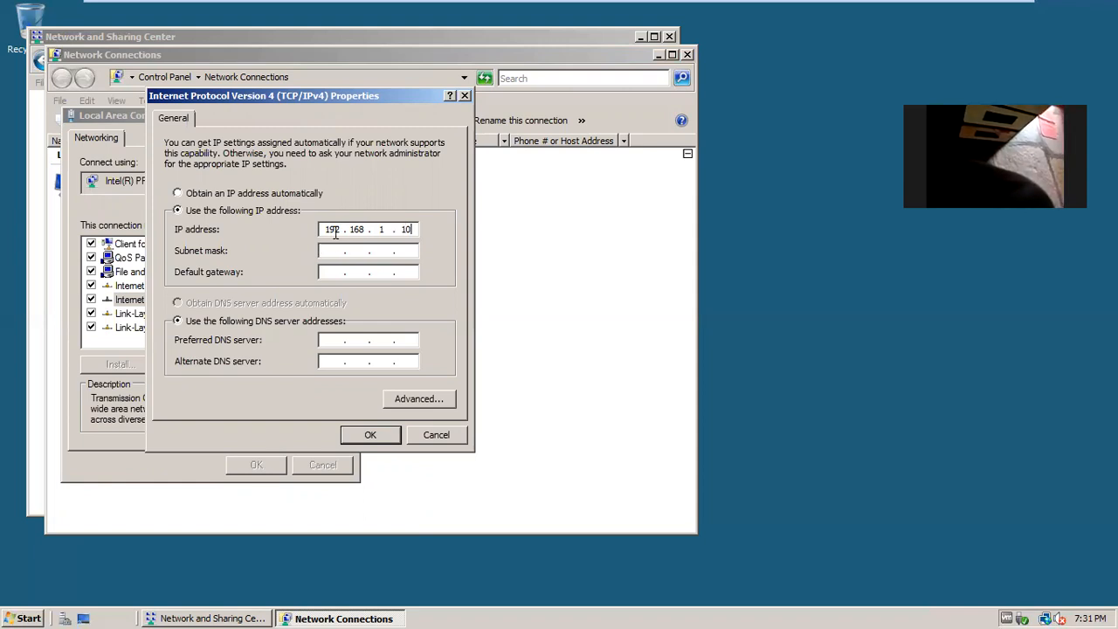
{"action": "left_click", "coordinate": [337, 252]}
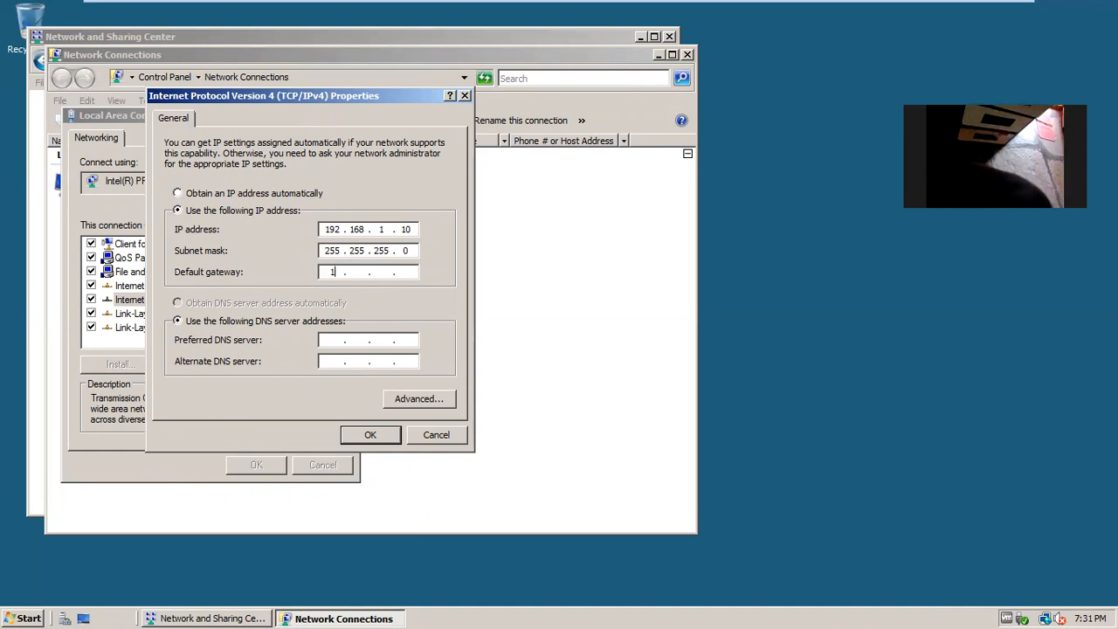
{"action": "type", "text": "192 . 168 ."}
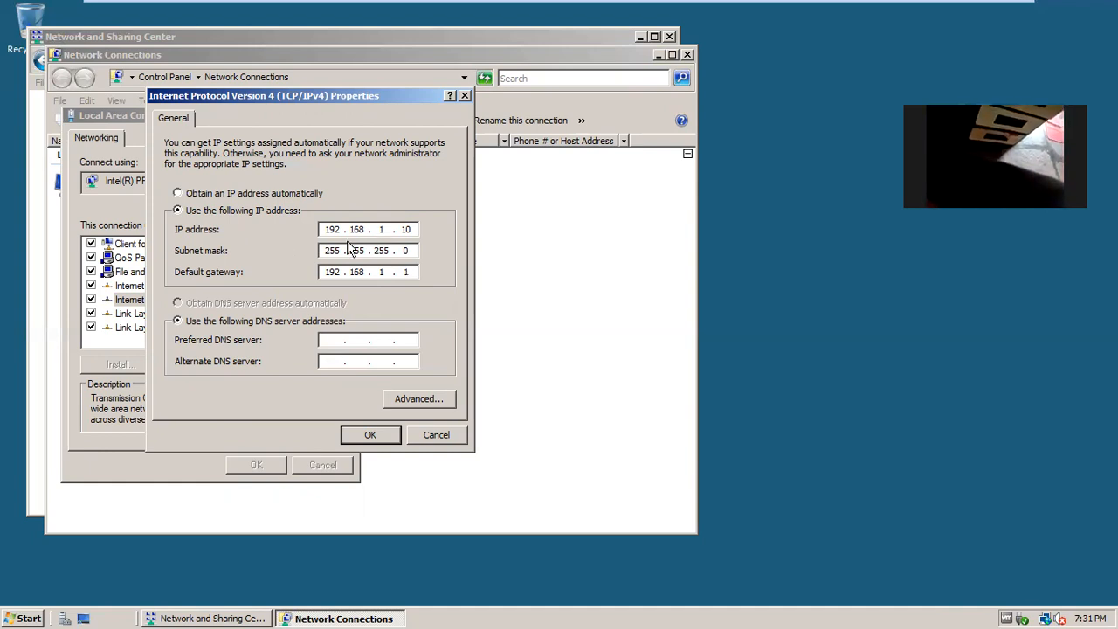
{"action": "left_click", "coordinate": [370, 434]}
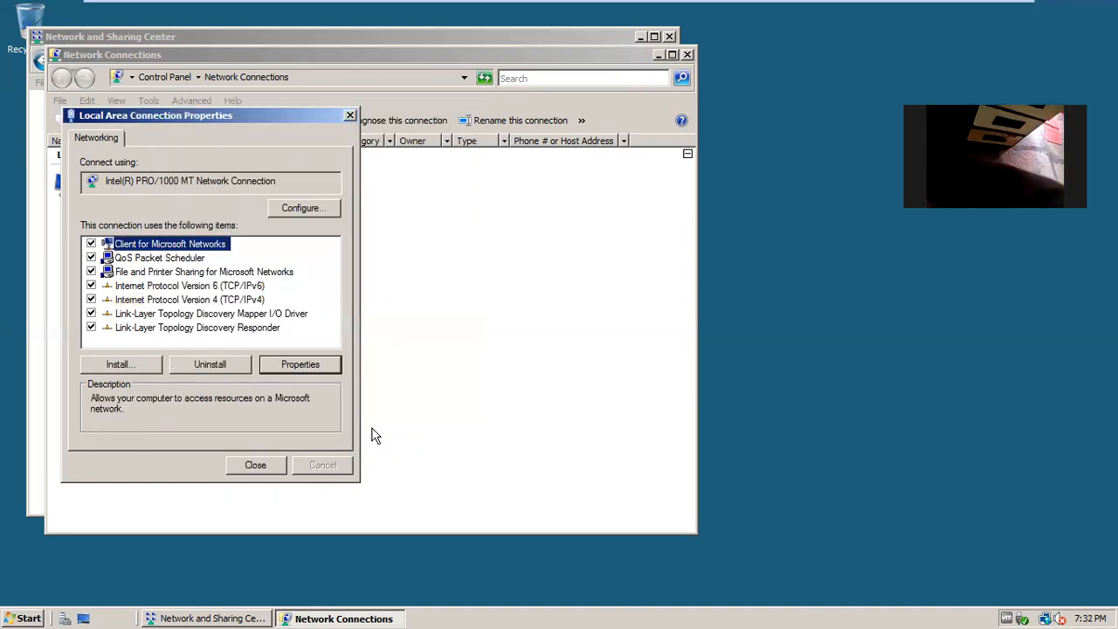
Close the connection properties, Network Connections and Network and Sharing Center windows.
{"action": "left_click", "coordinate": [255, 466]}
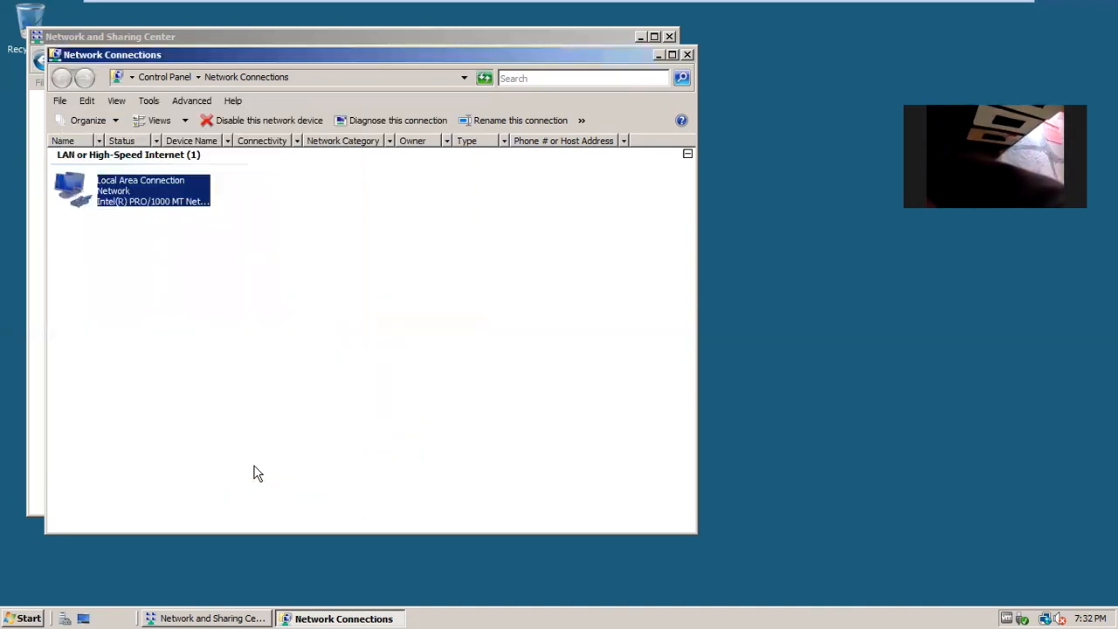
{"action": "left_click", "coordinate": [687, 54]}
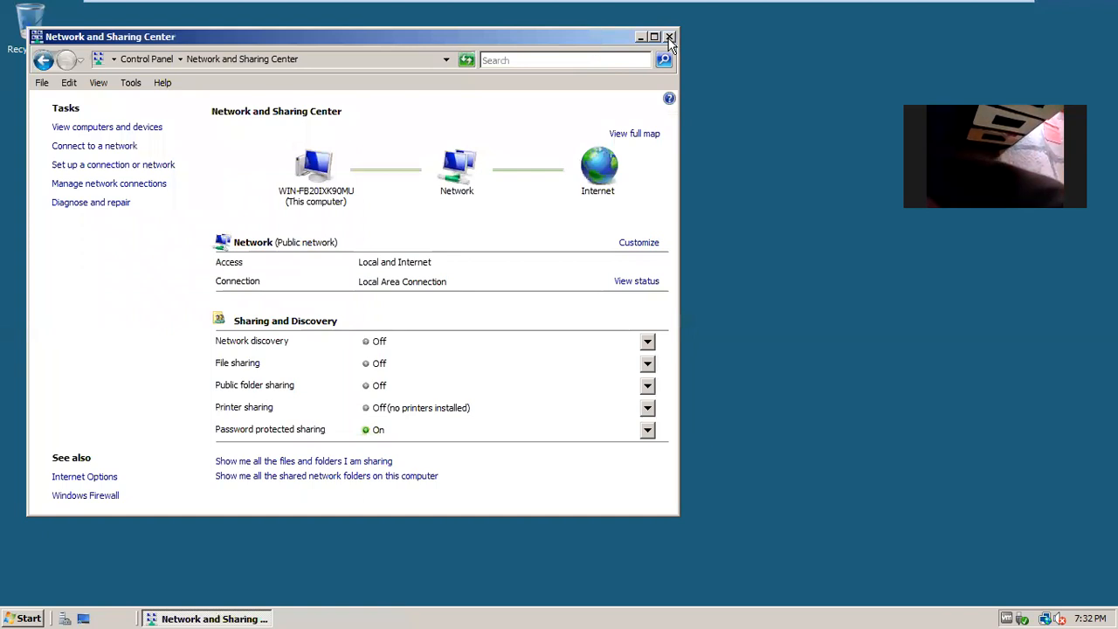
{"action": "left_click", "coordinate": [669, 38]}
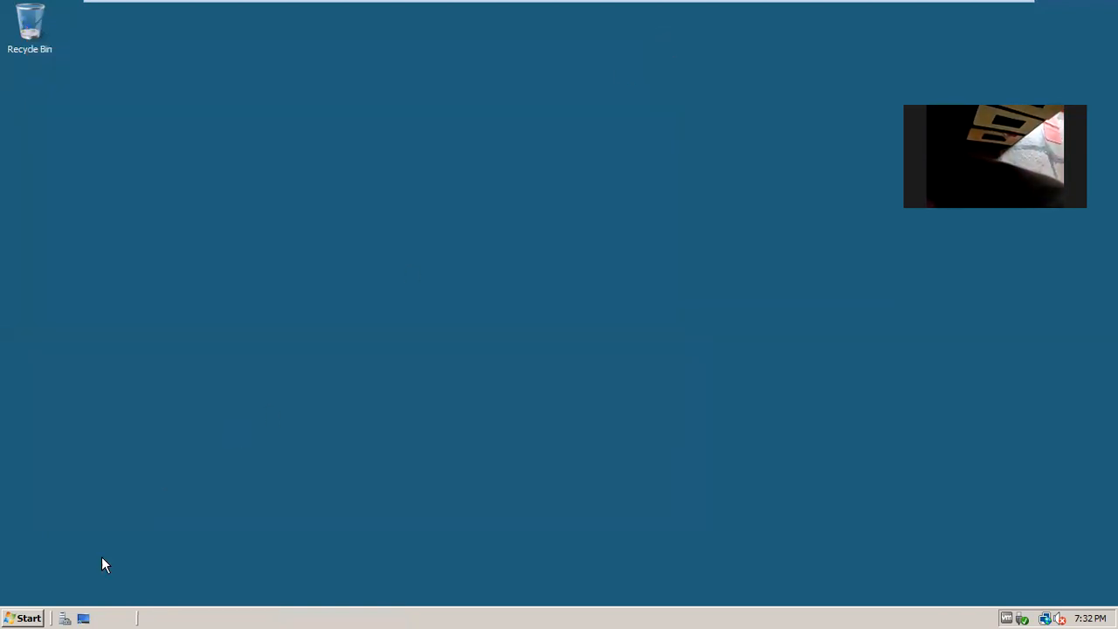
Run ipconfig from a cmd prompt to confirm IPv4 address 192.168.1.10, then close the console.
{"action": "left_click", "coordinate": [26, 617]}
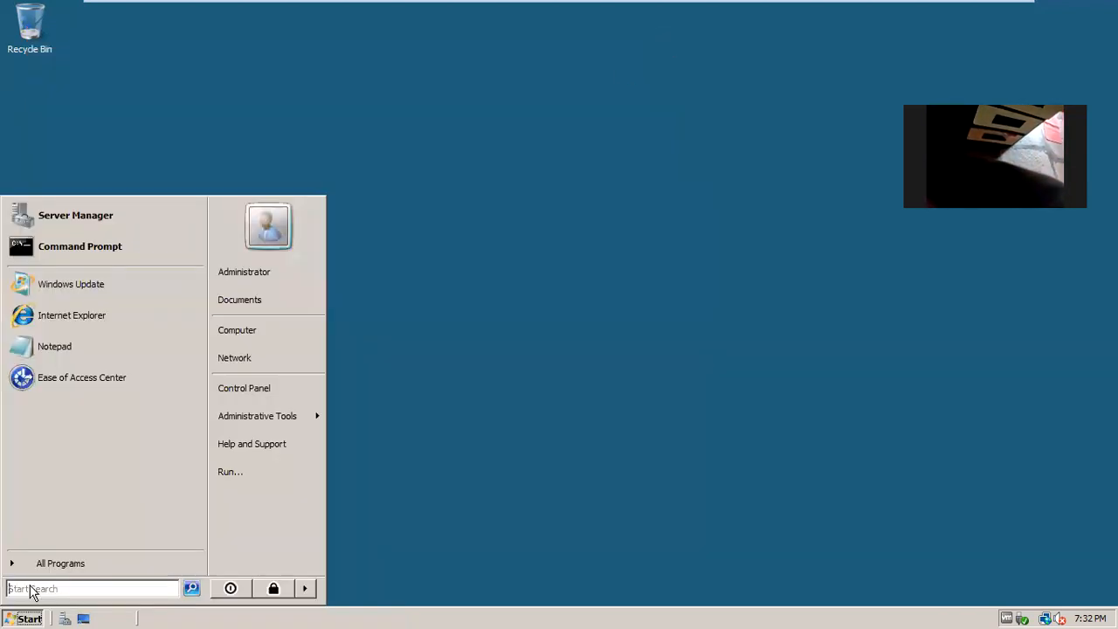
{"action": "left_click", "coordinate": [296, 471]}
{"action": "type", "text": "cmd"}
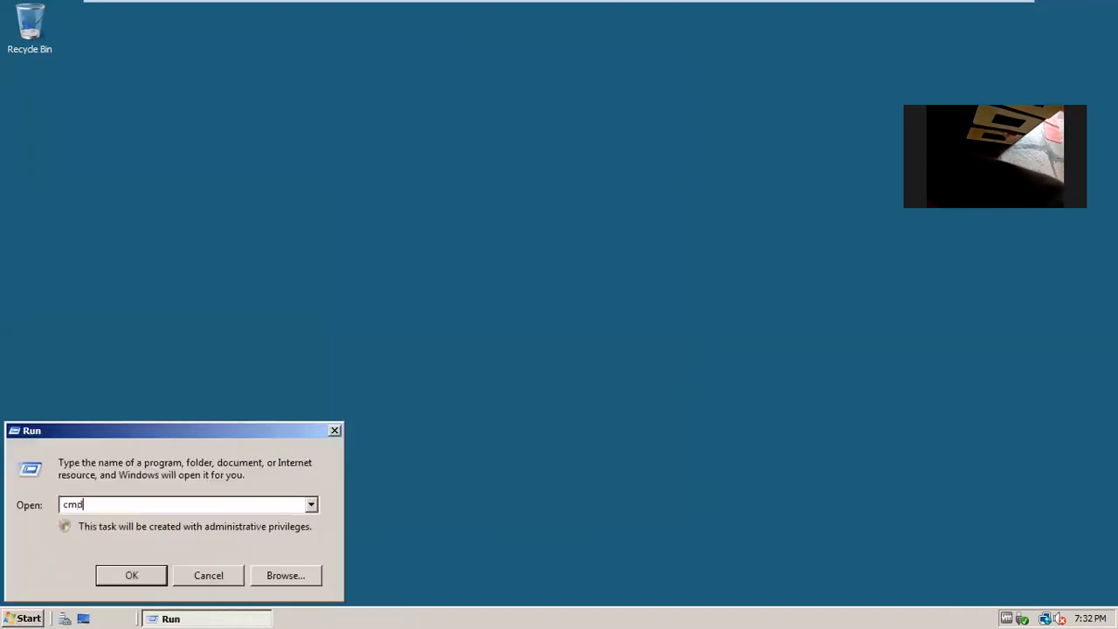
{"action": "key", "text": "Return"}
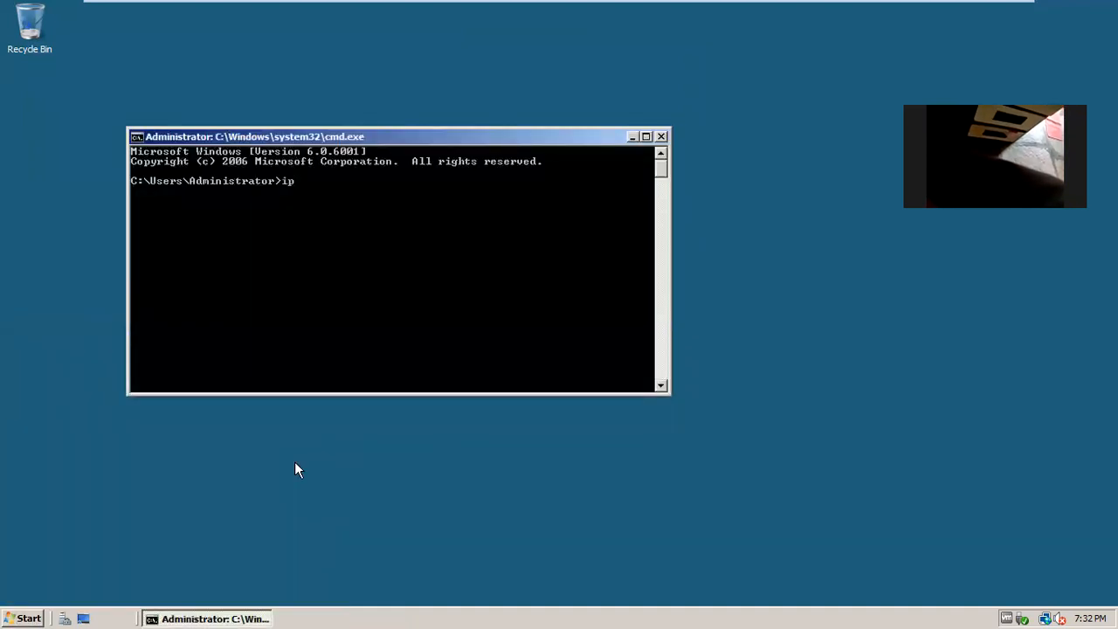
{"action": "key", "text": "Return"}
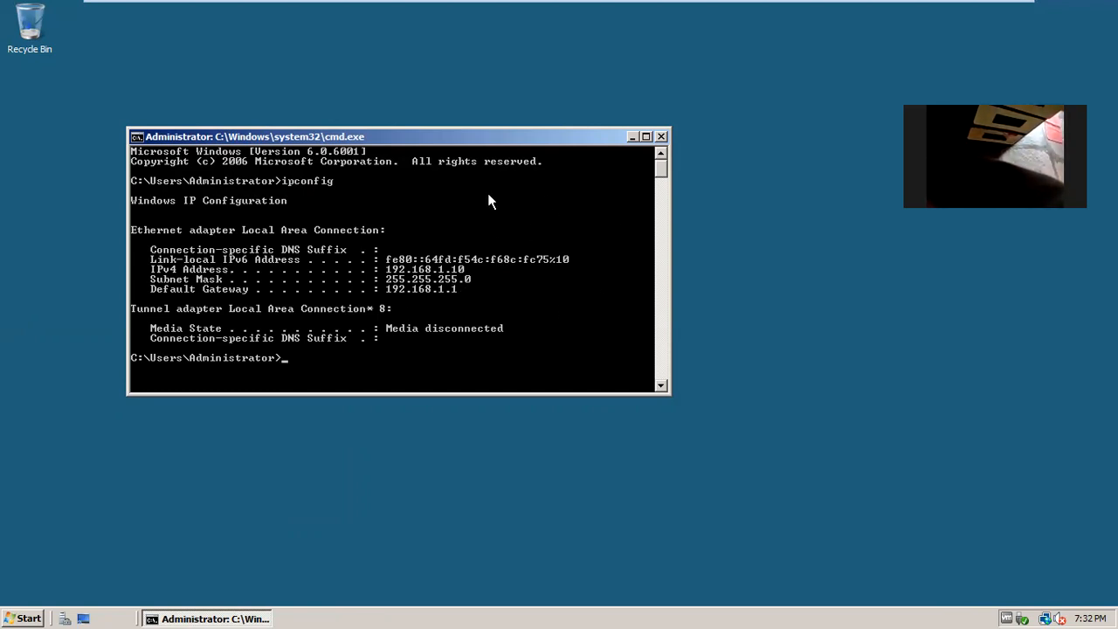
{"action": "left_click", "coordinate": [661, 136]}
{"action": "mouse_move", "coordinate": [651, 9]}
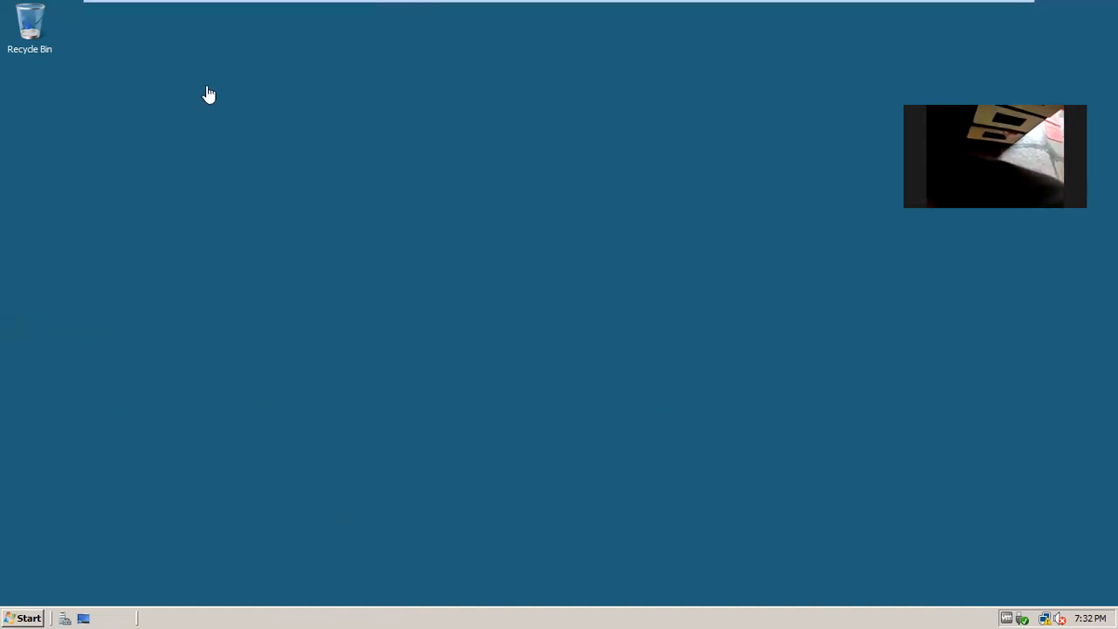
{"action": "mouse_move", "coordinate": [601, 8]}
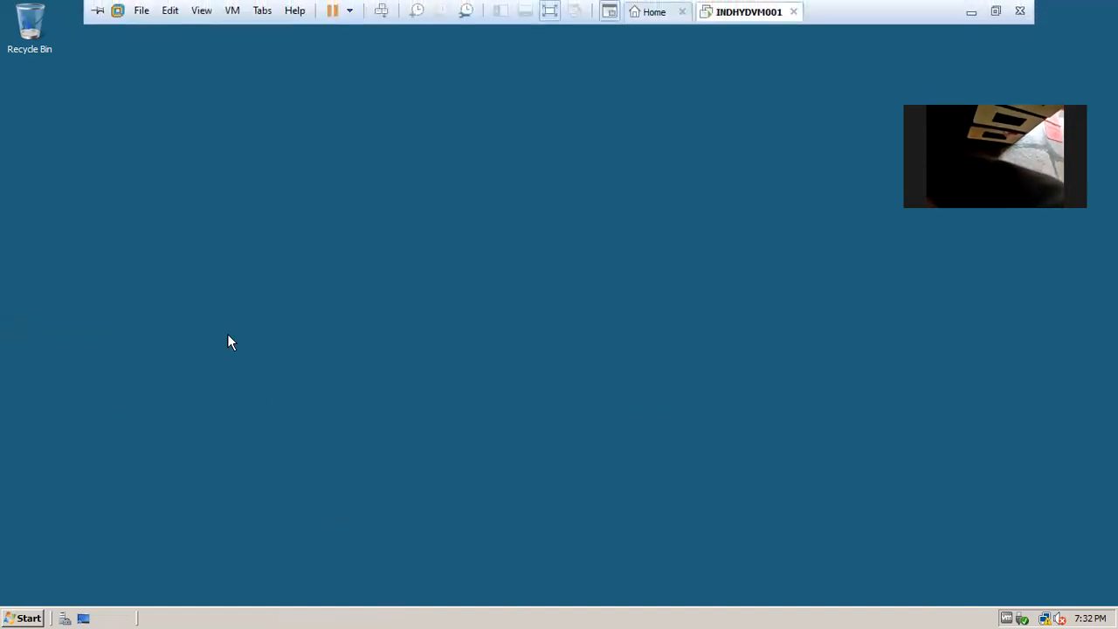
In the VM's Settings, set memory to 2 GB and number of processors to 2, and apply.
{"action": "right_click", "coordinate": [730, 12]}
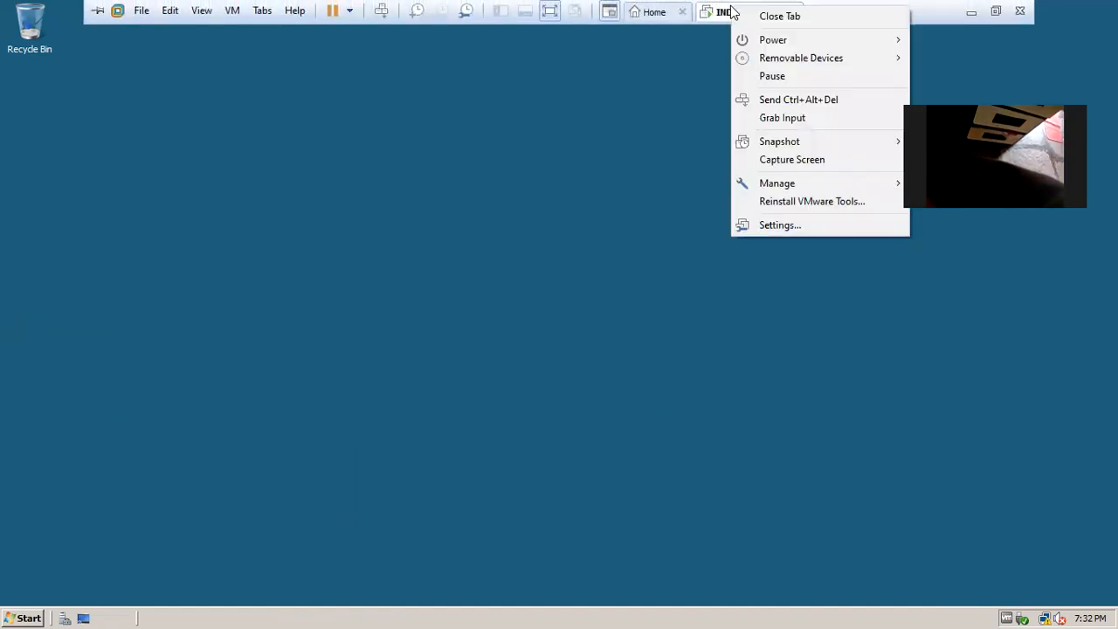
{"action": "left_click", "coordinate": [766, 225]}
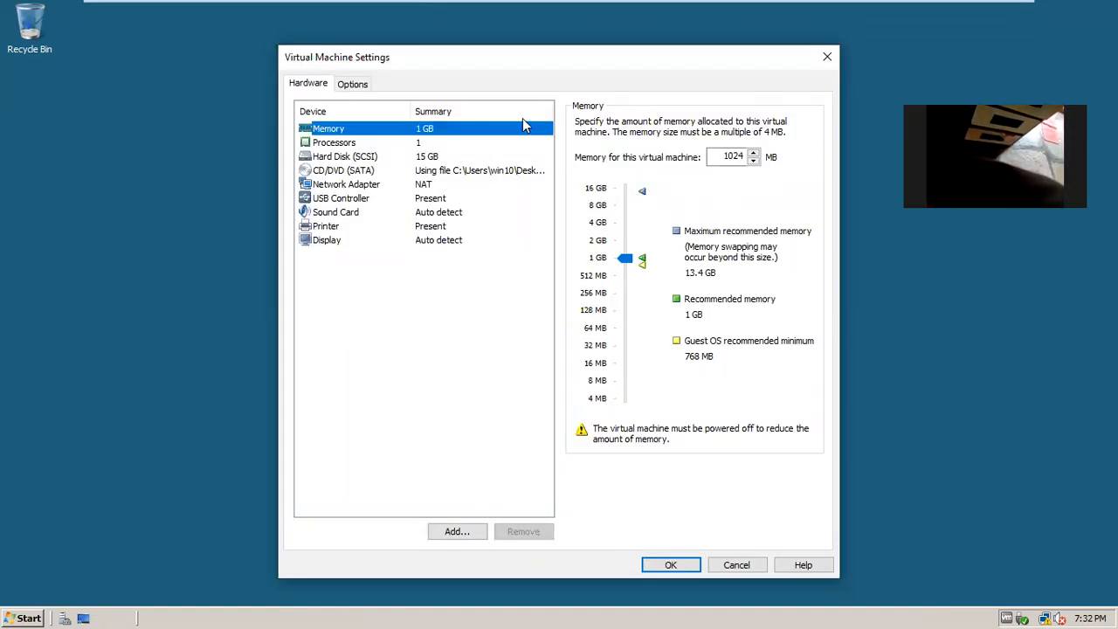
{"action": "left_click", "coordinate": [417, 146]}
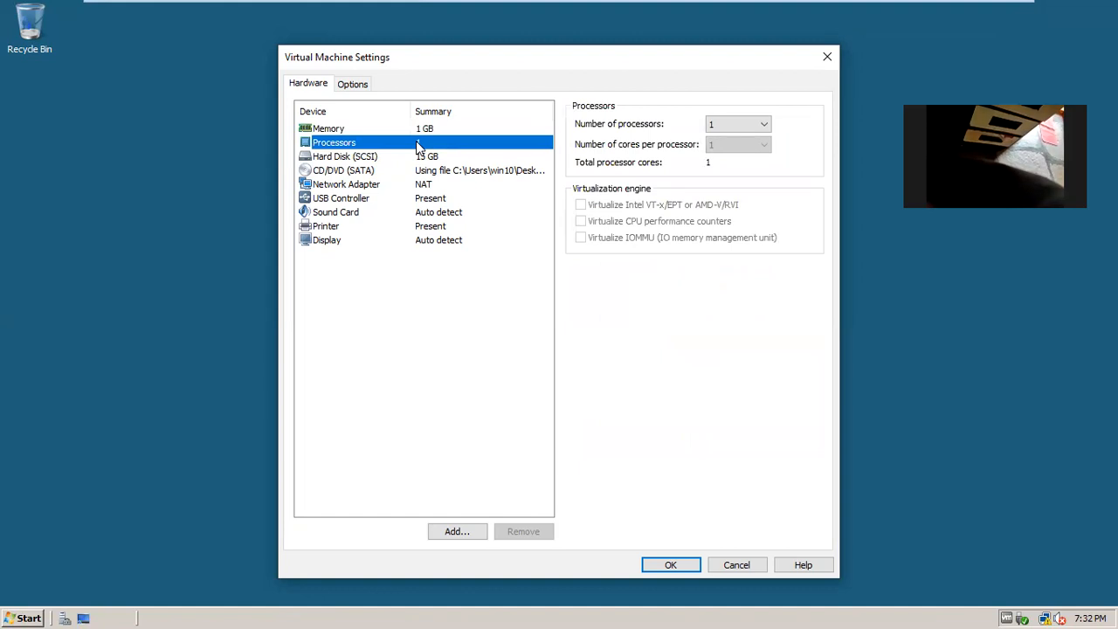
{"action": "left_click", "coordinate": [423, 129]}
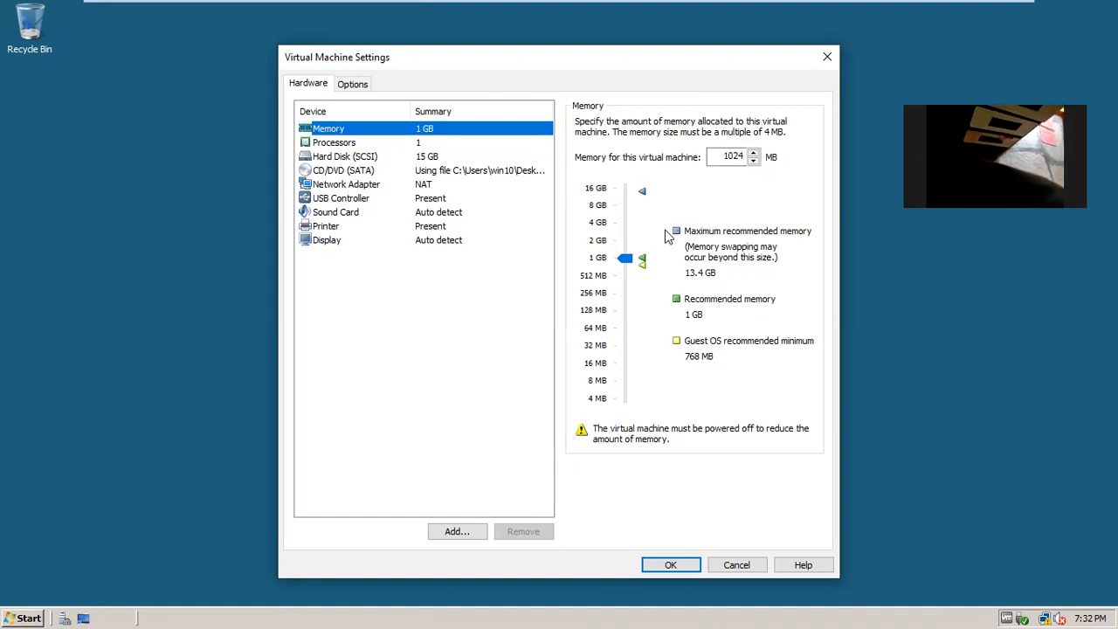
{"action": "left_click", "coordinate": [623, 240]}
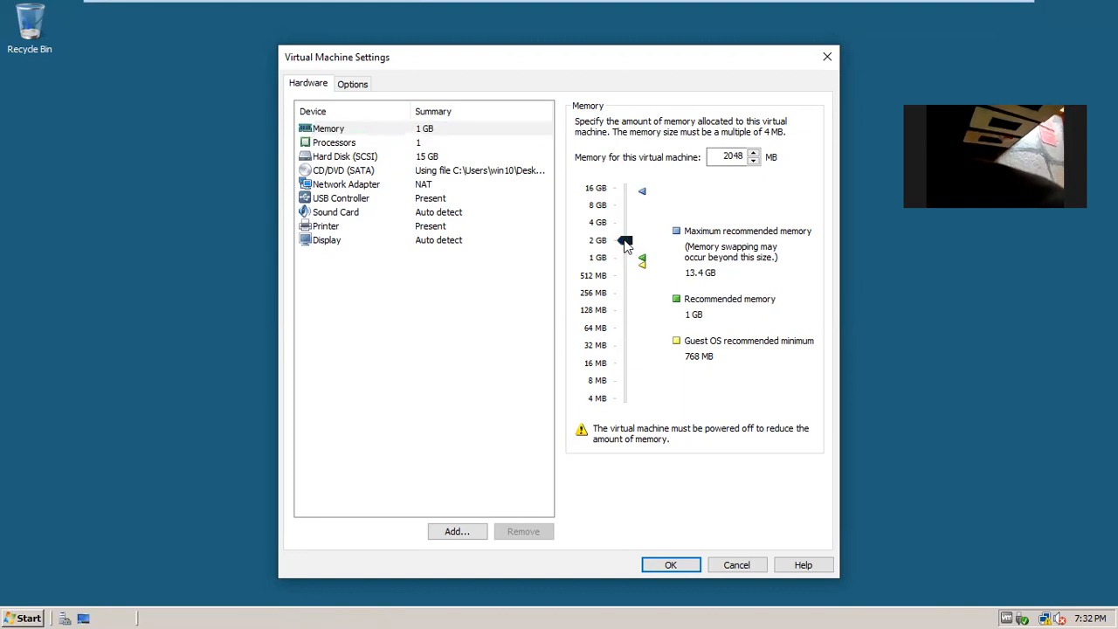
{"action": "left_click", "coordinate": [340, 147]}
{"action": "left_click", "coordinate": [762, 124]}
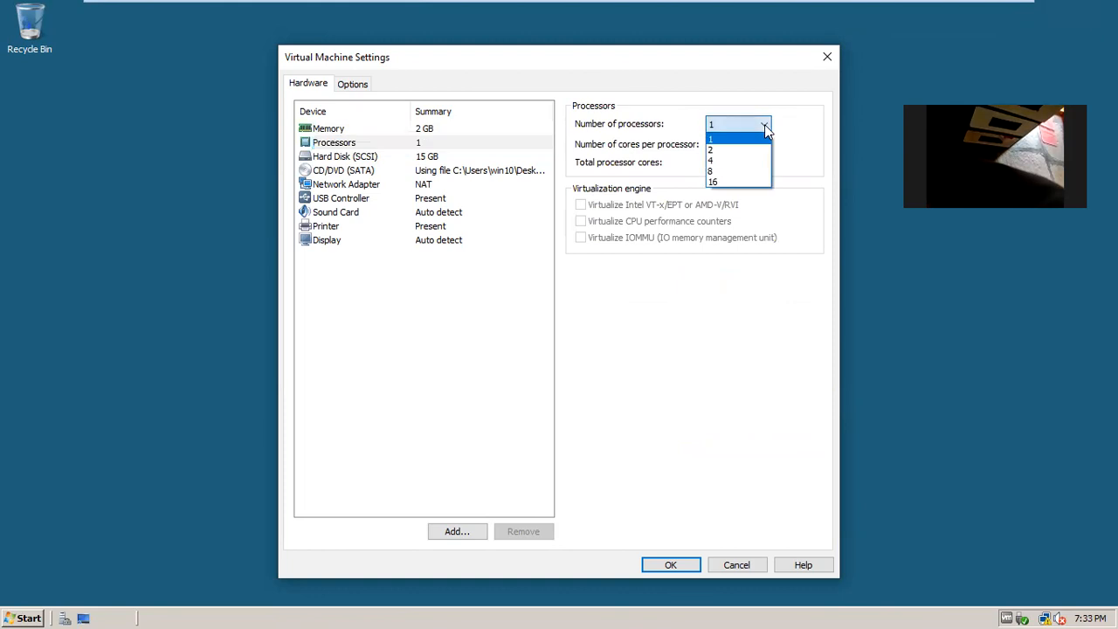
{"action": "left_click", "coordinate": [734, 150]}
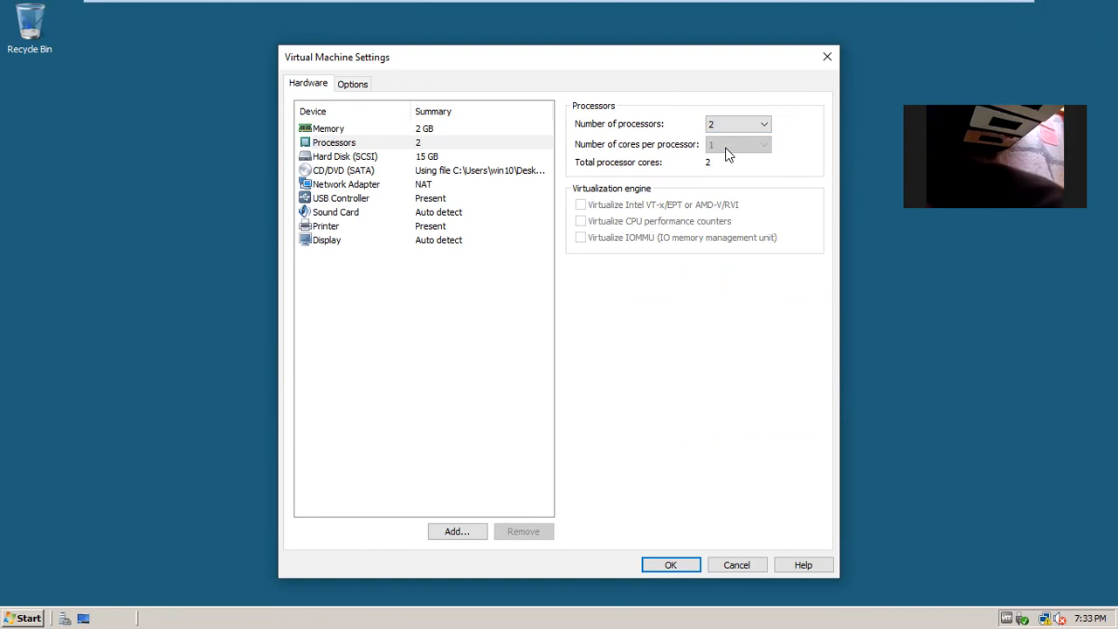
{"action": "left_click", "coordinate": [671, 566]}
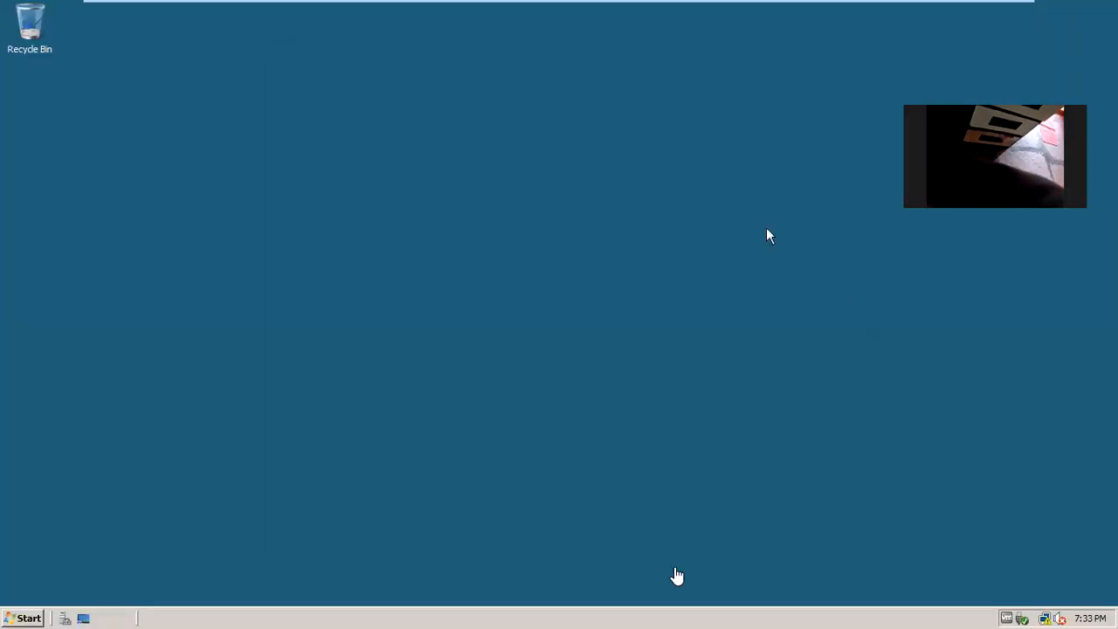
{"action": "mouse_move", "coordinate": [760, 5]}
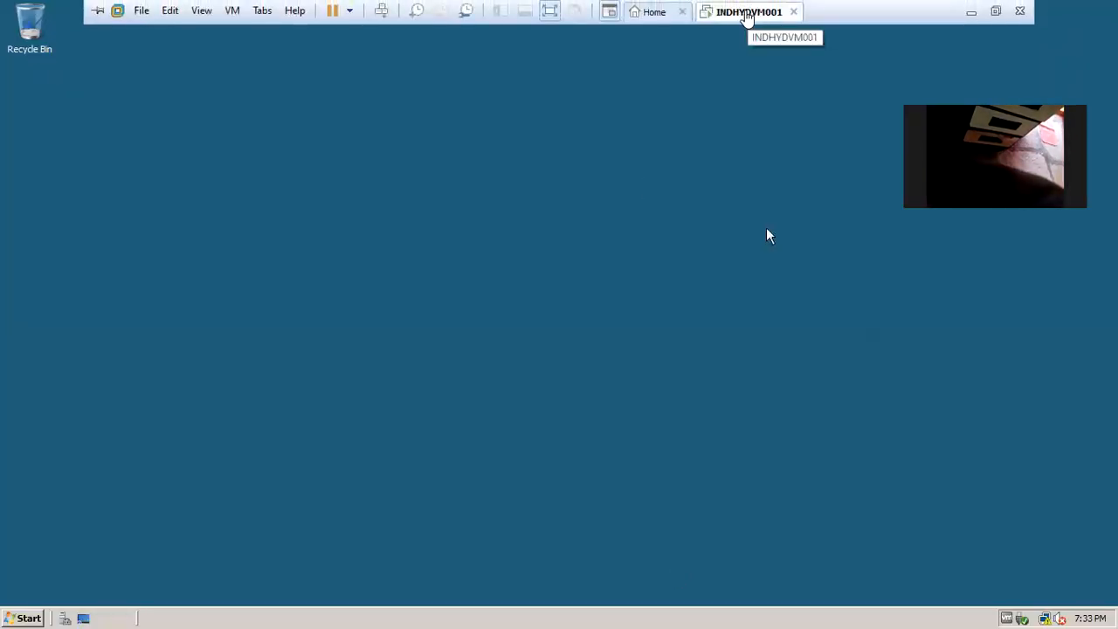
{"action": "right_click", "coordinate": [748, 12]}
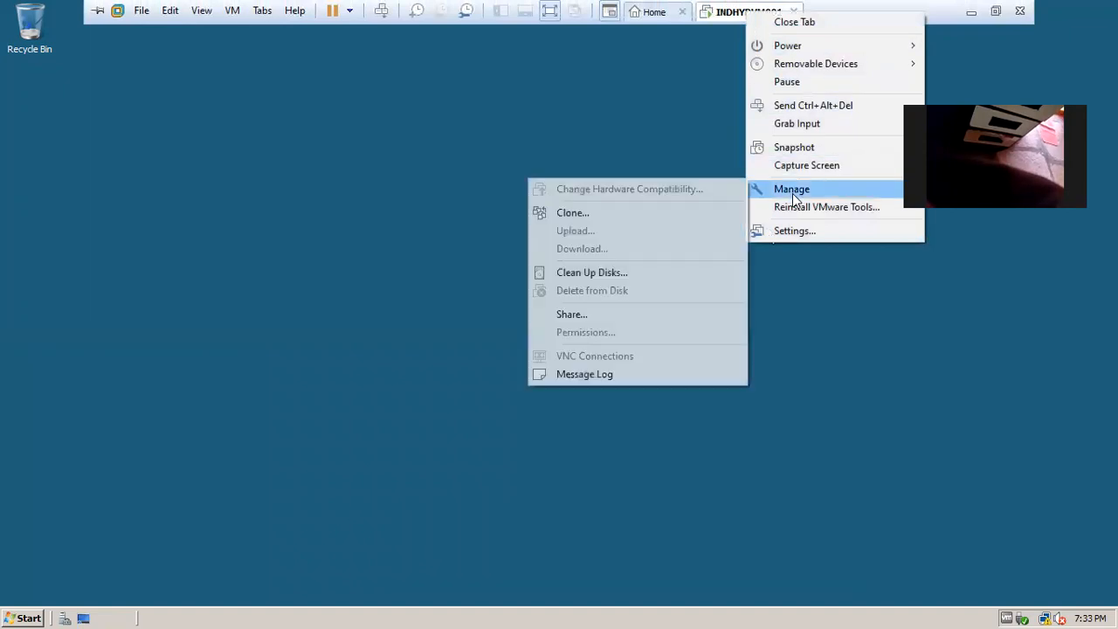
{"action": "left_click", "coordinate": [793, 230]}
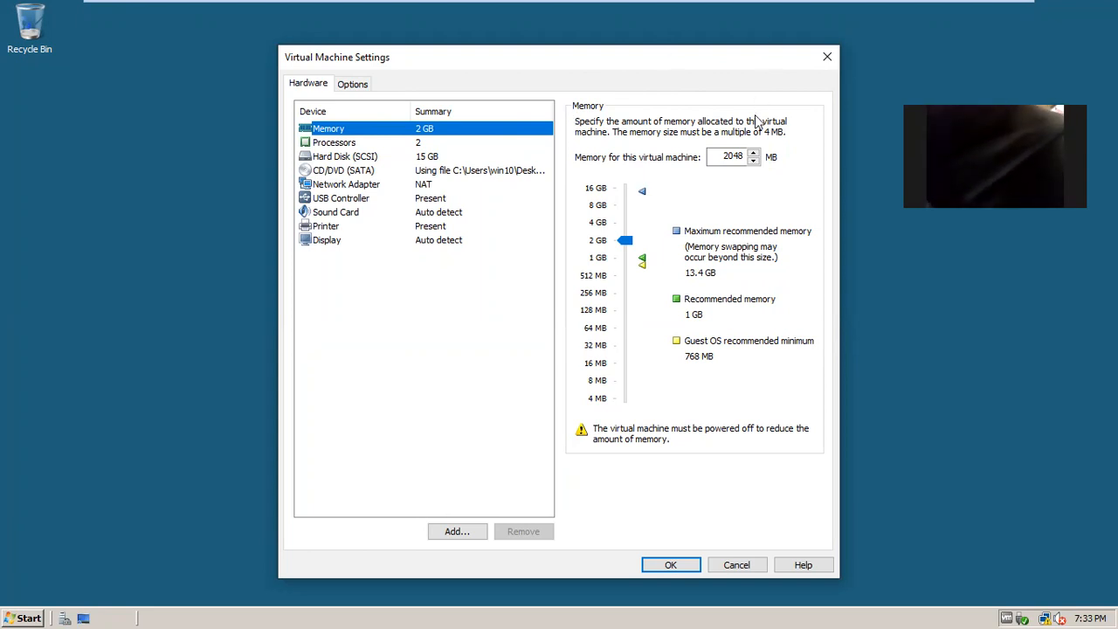
{"action": "left_click", "coordinate": [827, 58]}
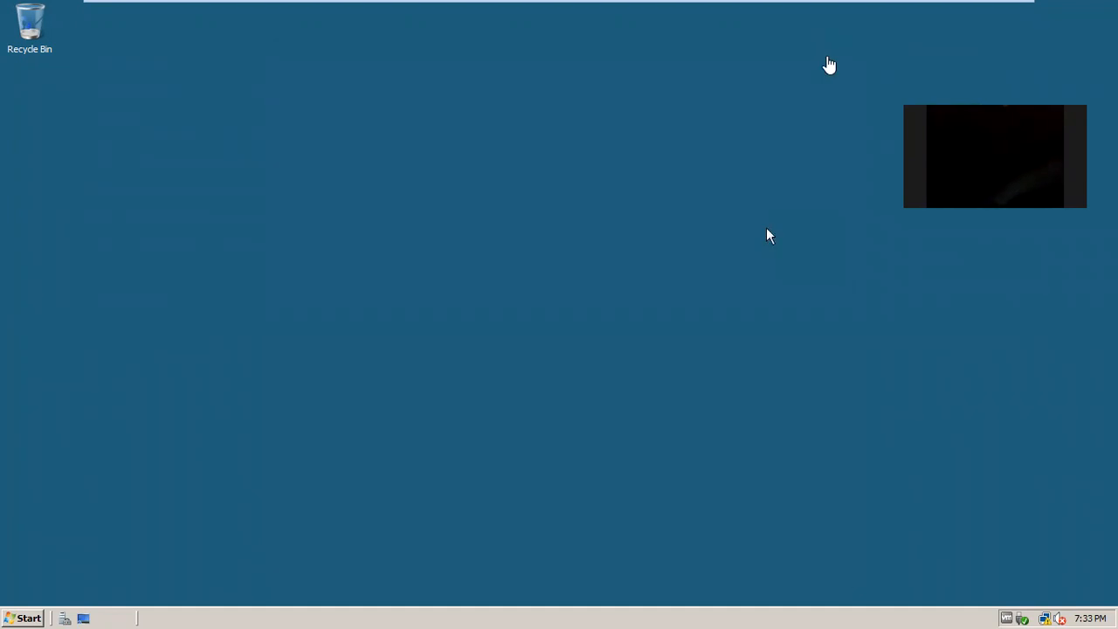
{"action": "mouse_move", "coordinate": [743, 7]}
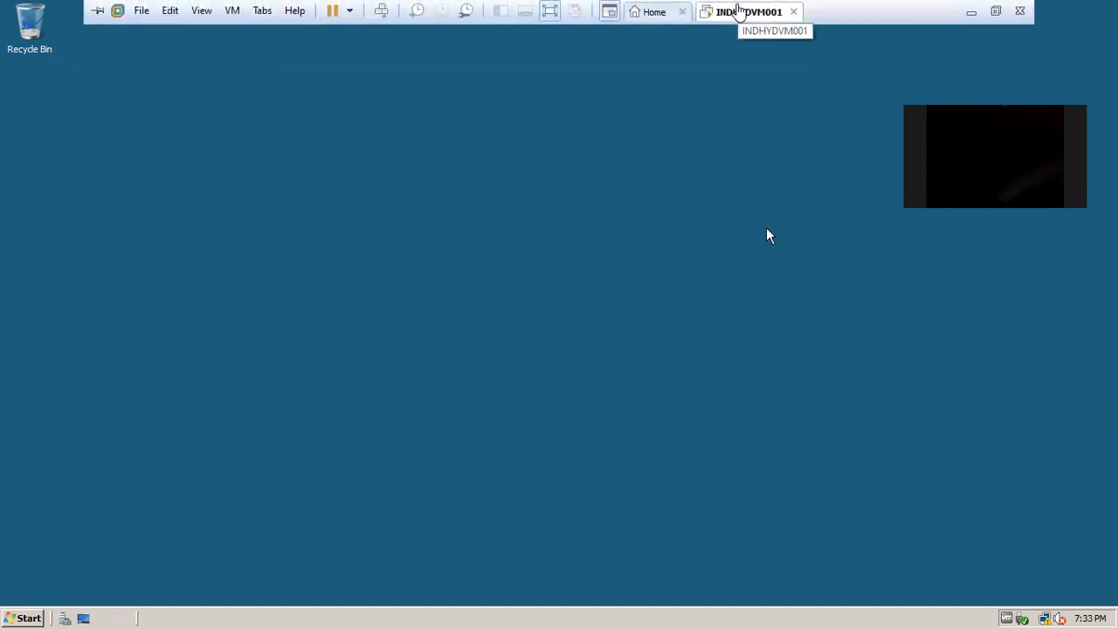
Power off the INDHYDVM001 virtual machine from its tab's Power menu and confirm.
{"action": "right_click", "coordinate": [738, 9]}
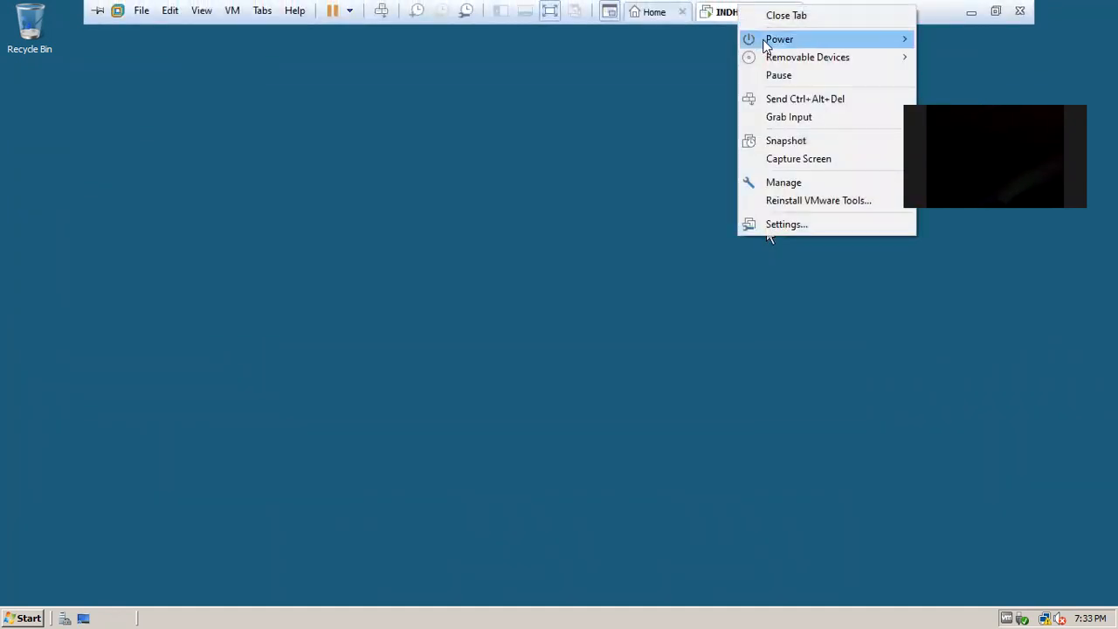
{"action": "mouse_move", "coordinate": [786, 41]}
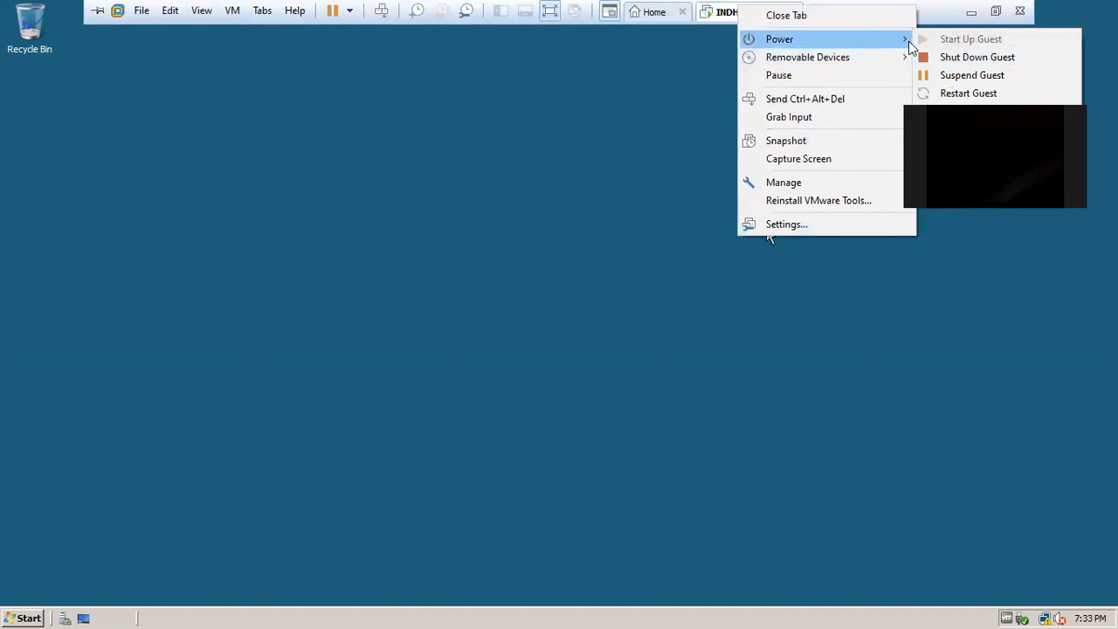
{"action": "left_click", "coordinate": [768, 235]}
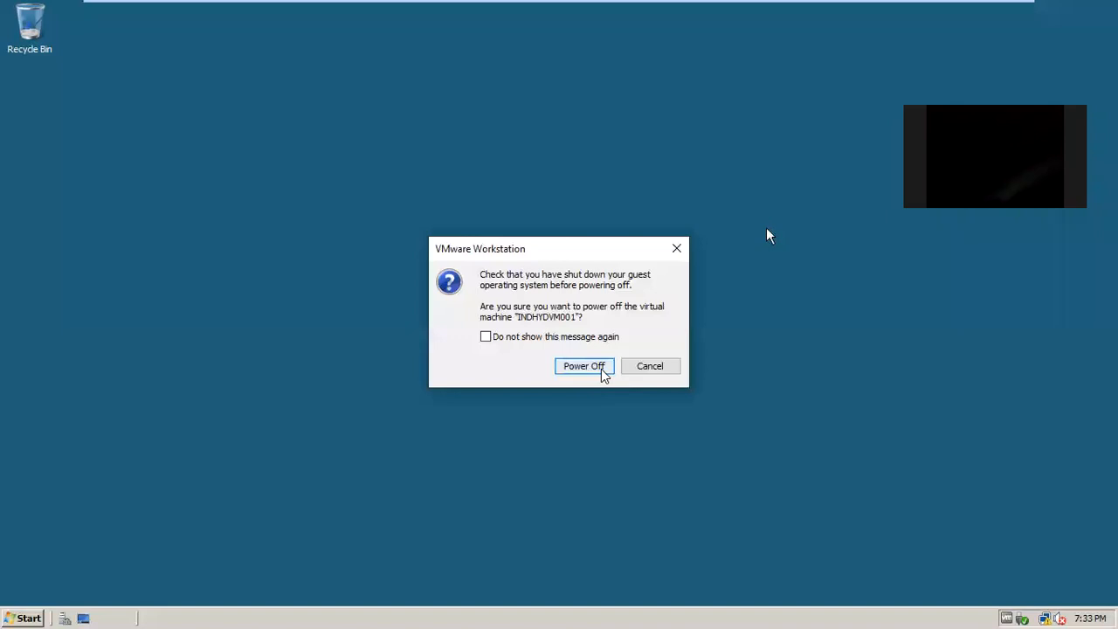
{"action": "left_click", "coordinate": [600, 369]}
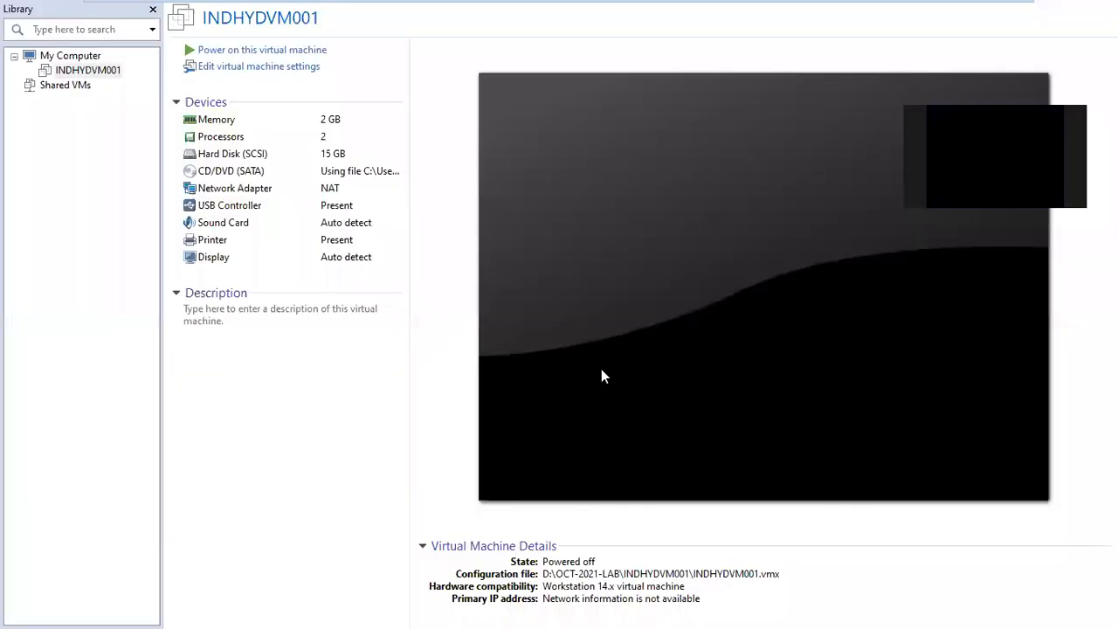
Set INDHYDVM001 back to 1 GB memory and 1 processor, then power it on again.
{"action": "left_click", "coordinate": [302, 70]}
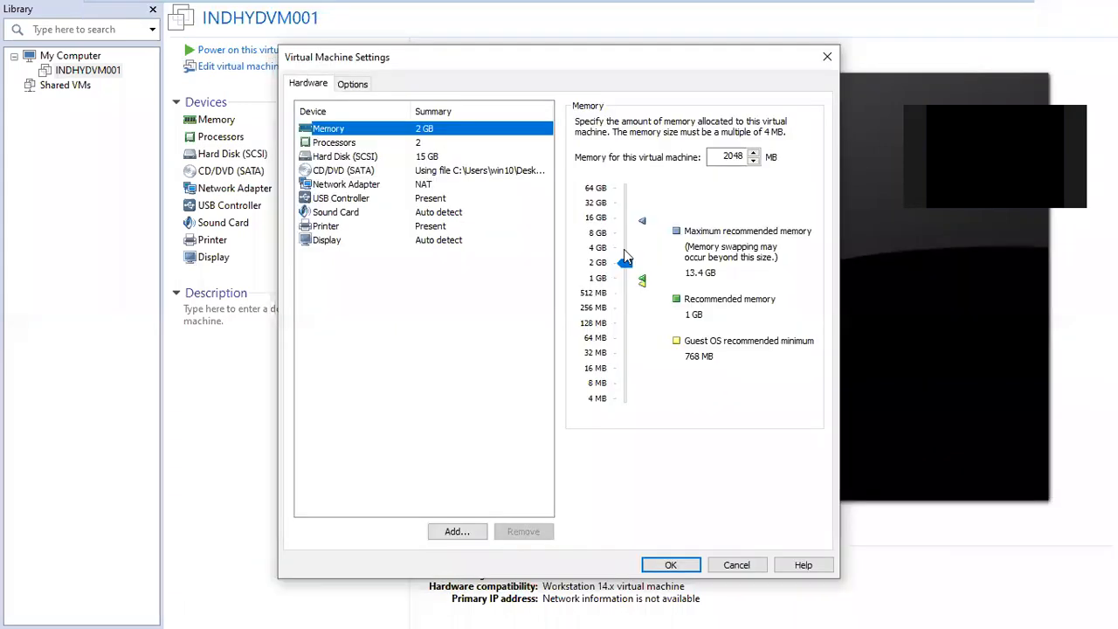
{"action": "left_click", "coordinate": [625, 277]}
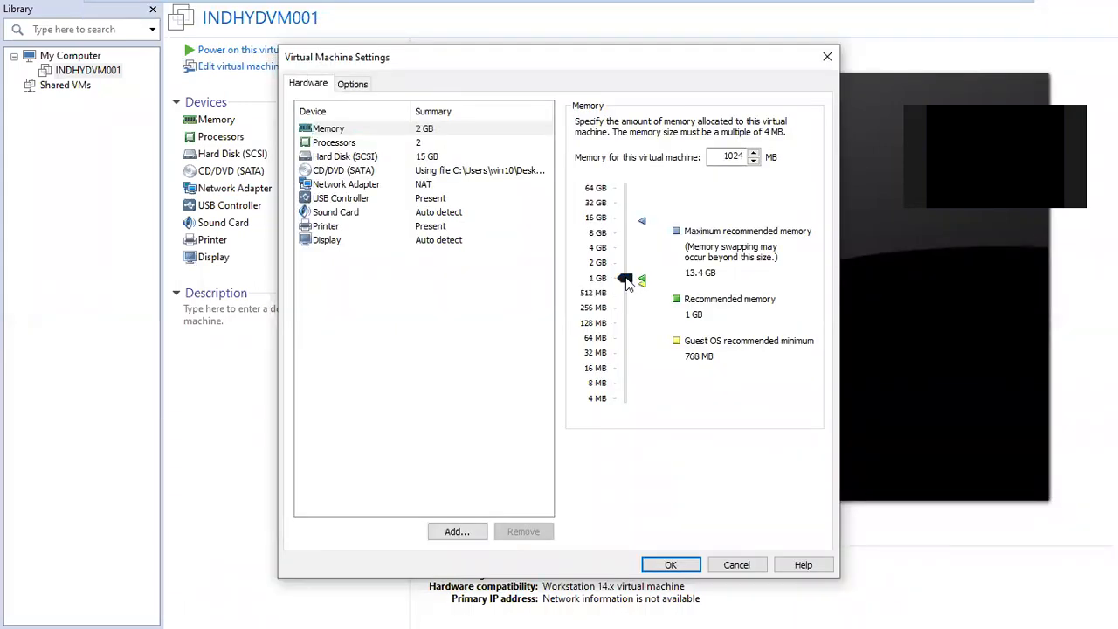
{"action": "left_click", "coordinate": [419, 142]}
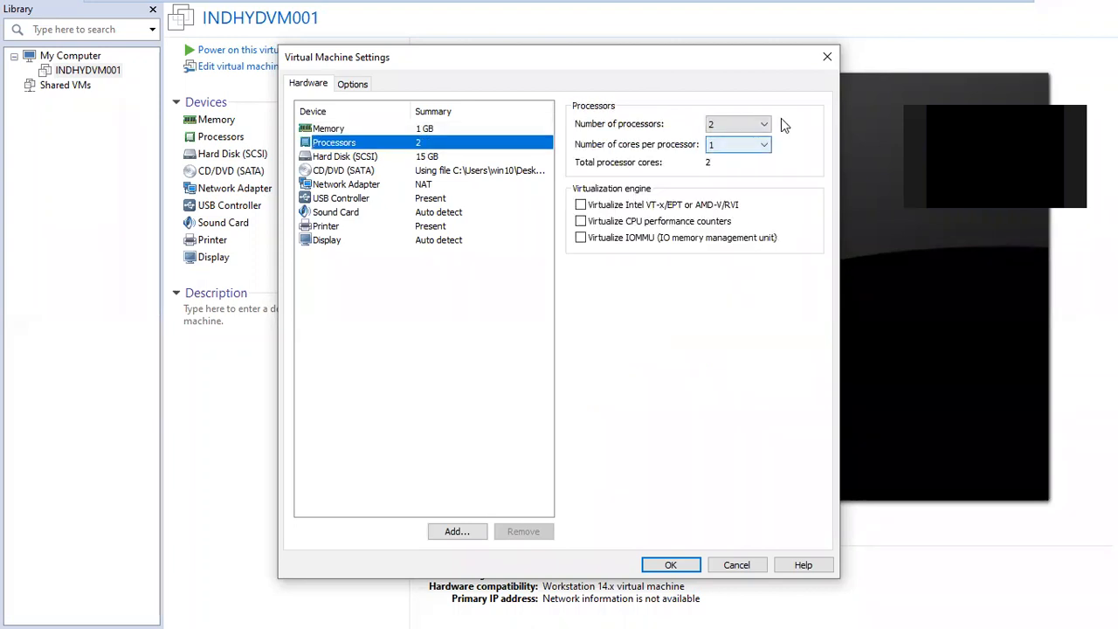
{"action": "left_click", "coordinate": [765, 124]}
{"action": "left_click", "coordinate": [726, 139]}
{"action": "left_click", "coordinate": [670, 564]}
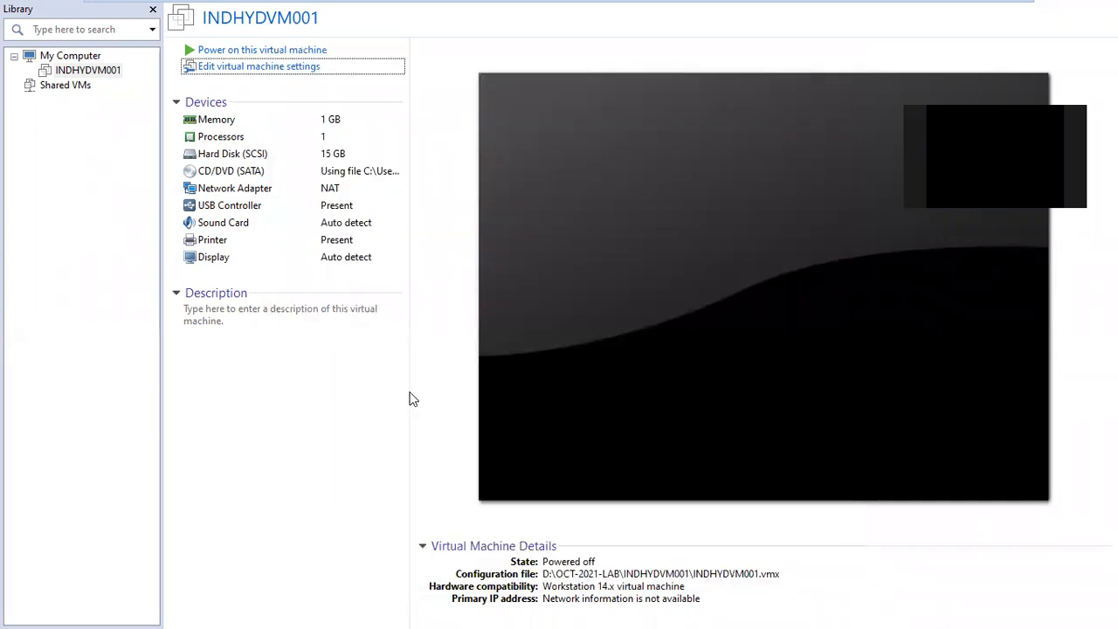
{"action": "left_click", "coordinate": [292, 50]}
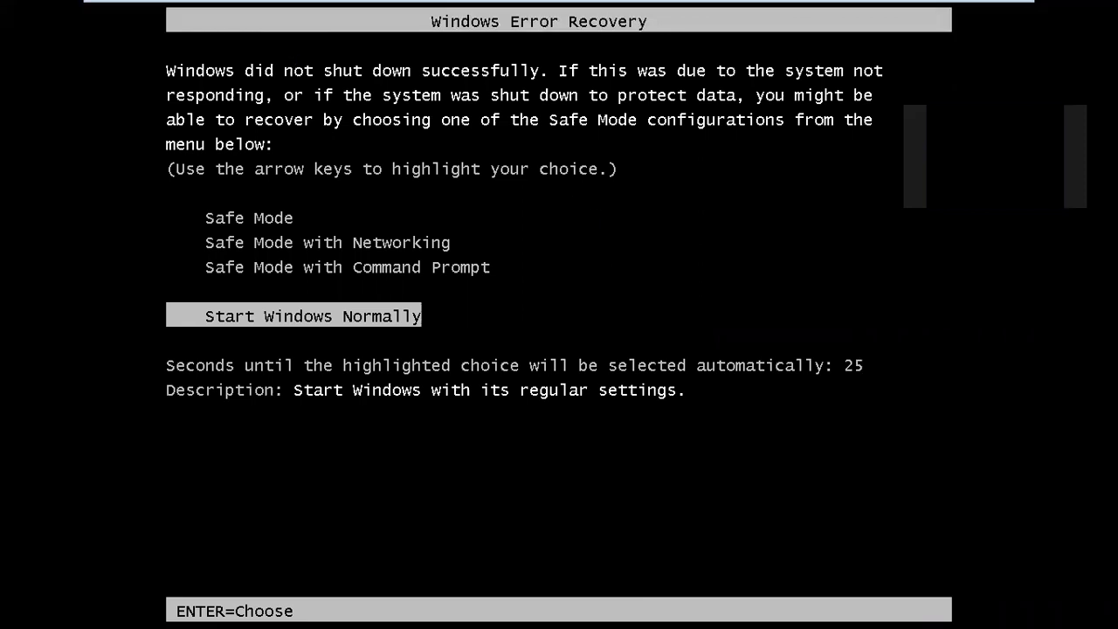
Choose Start Windows Normally in the Windows Error Recovery menu.
{"action": "key", "text": "Return"}
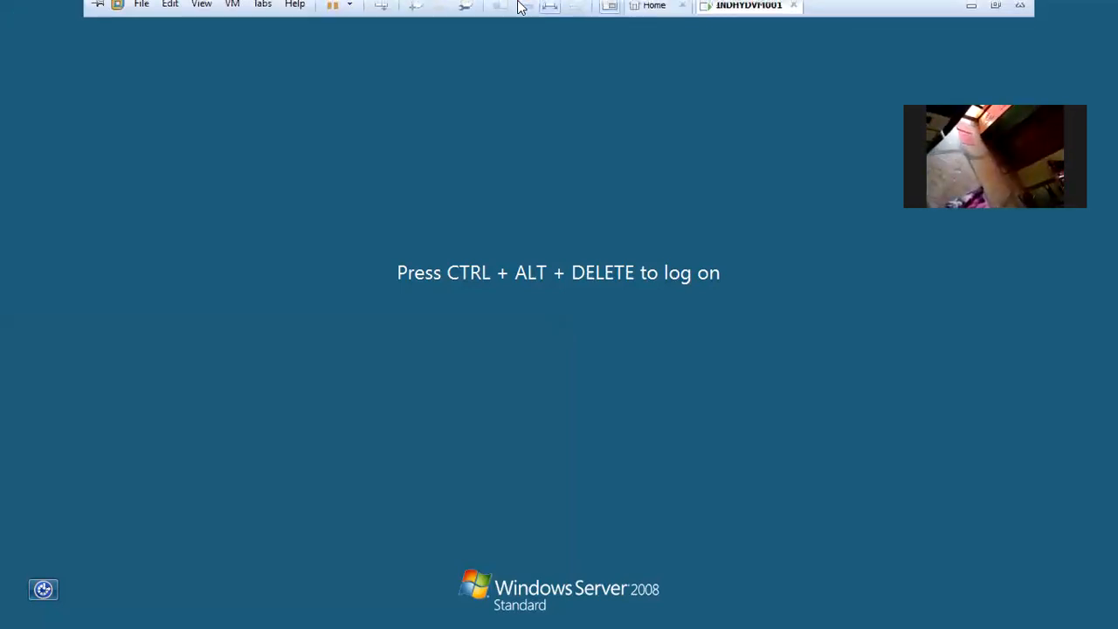
Send Ctrl+Alt+Del, log in as Administrator with the account password, and minimize the console.
{"action": "left_click", "coordinate": [379, 11]}
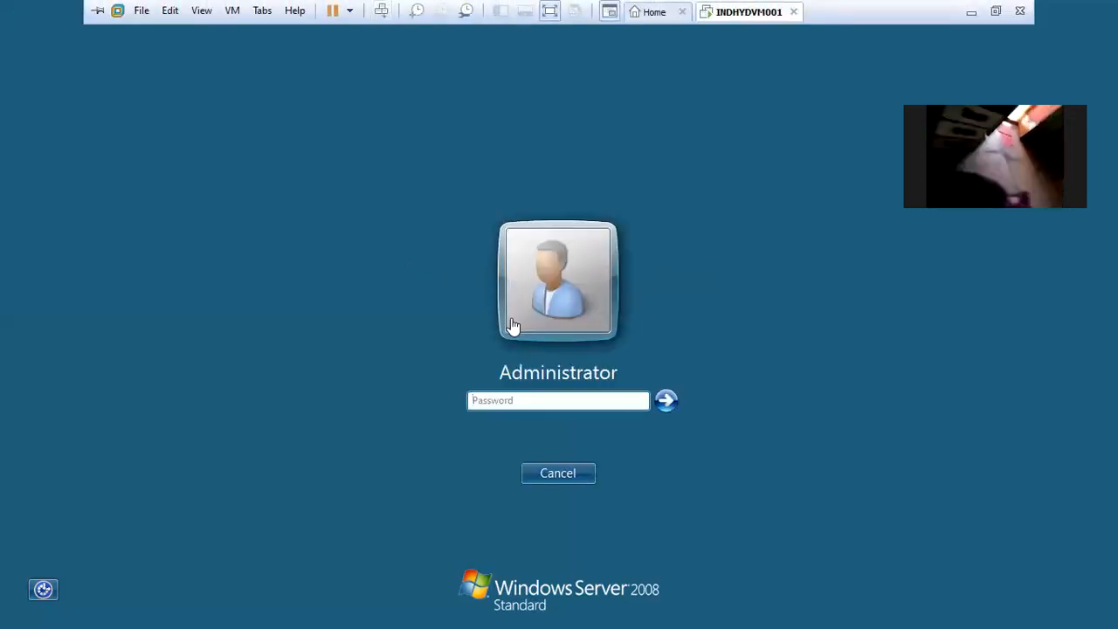
{"action": "type", "text": "••••••••••"}
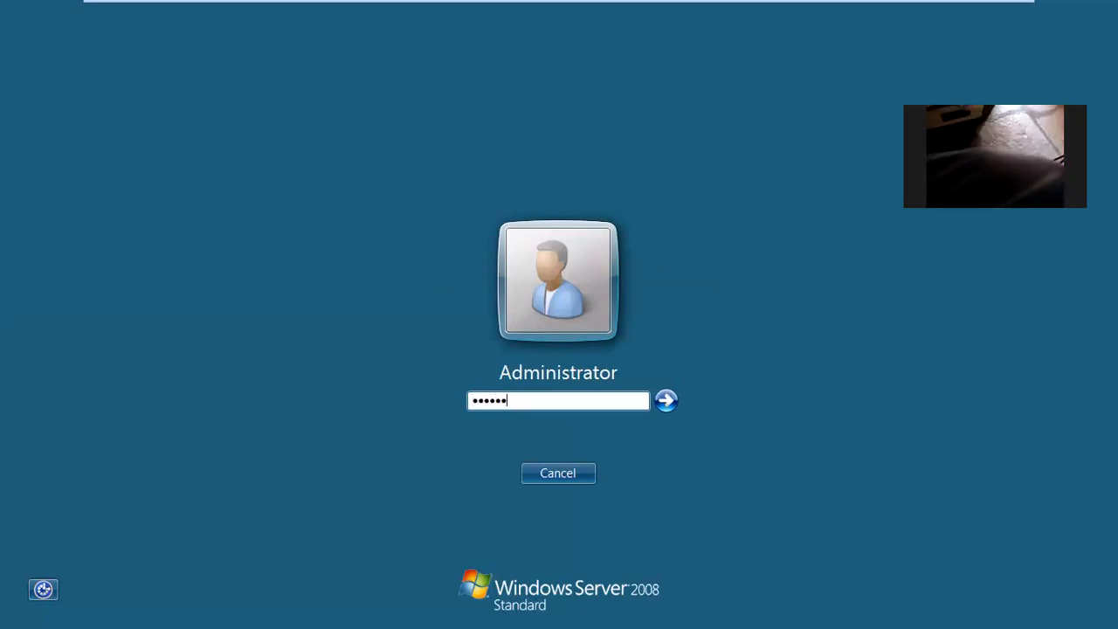
{"action": "type", "text": "••"}
{"action": "key", "text": "Return"}
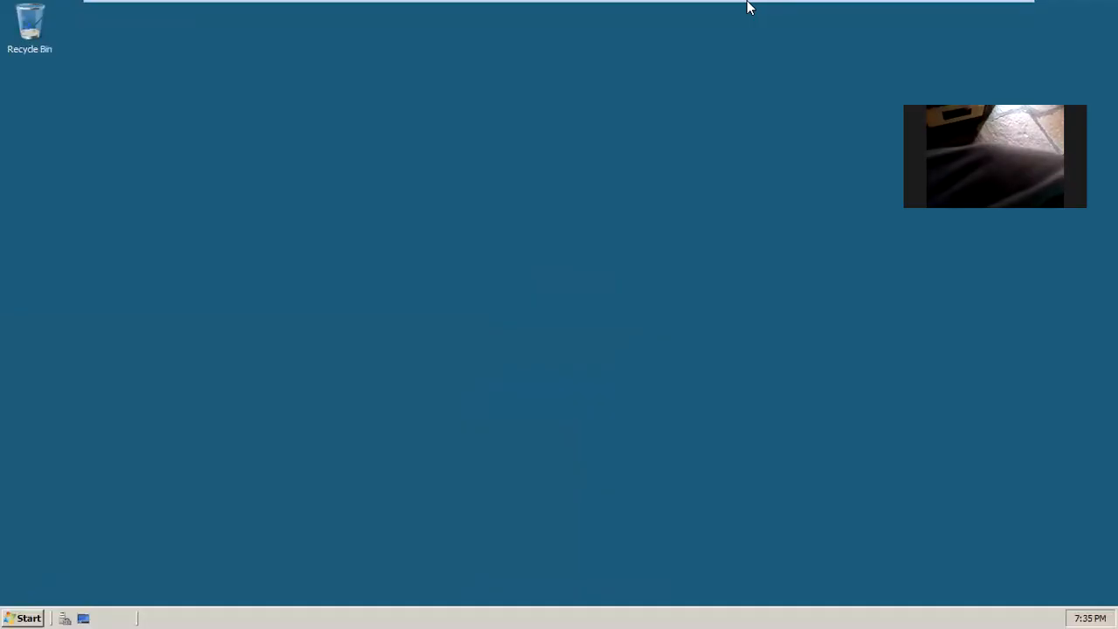
{"action": "mouse_move", "coordinate": [746, 7]}
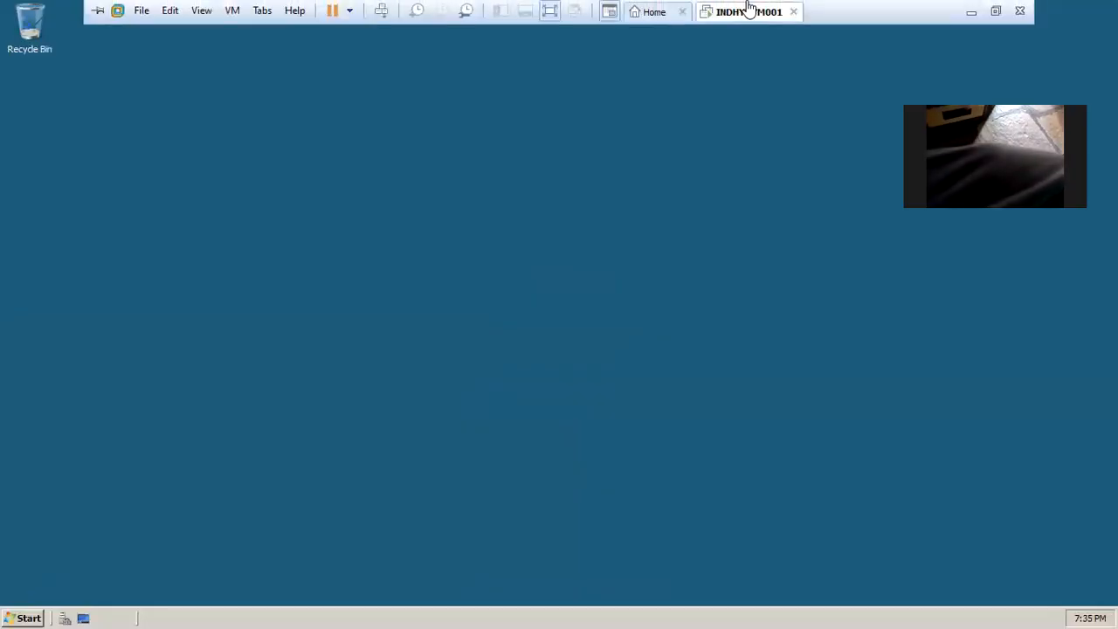
{"action": "left_click", "coordinate": [979, 13]}
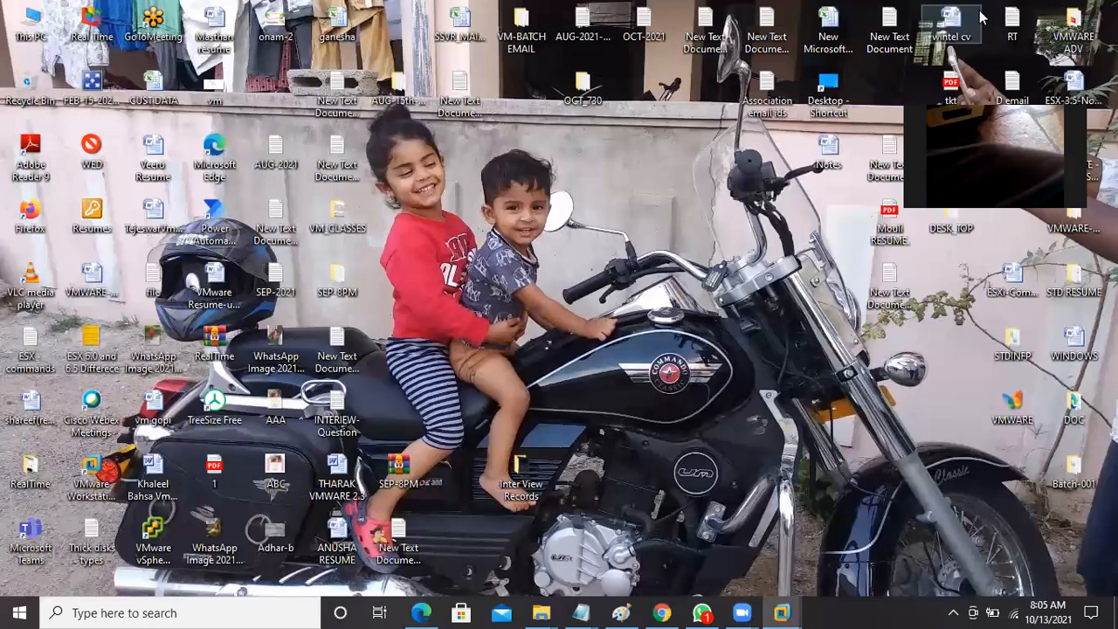
In the OCT-2021-Class -03 checklist, append lowercase 'completed' to the assign IP address line.
{"action": "mouse_move", "coordinate": [580, 612]}
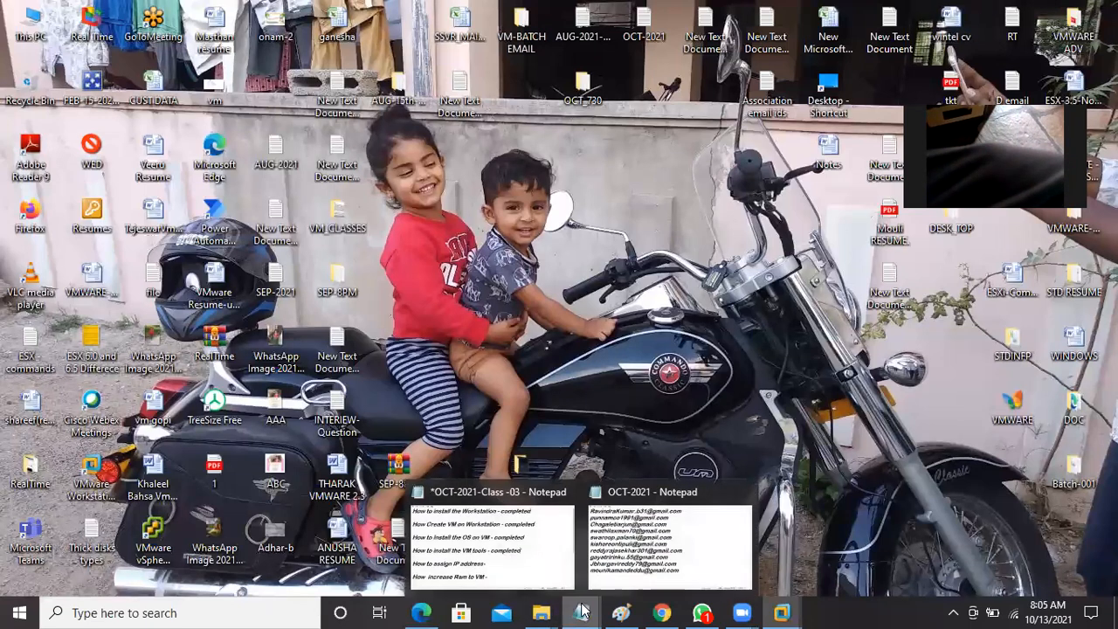
{"action": "left_click", "coordinate": [514, 550]}
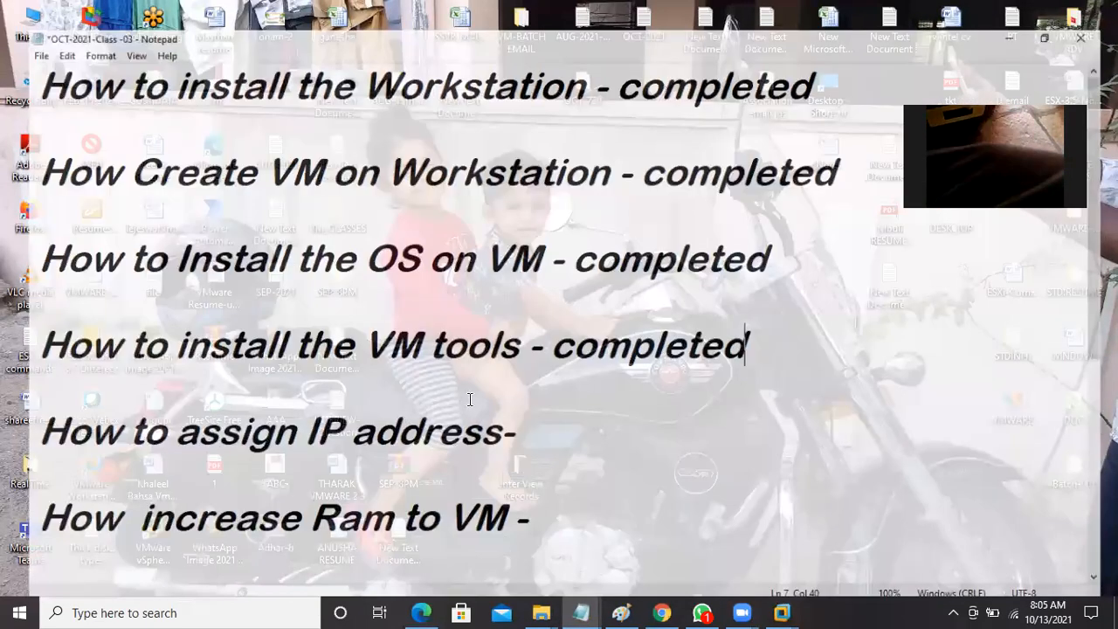
{"action": "left_click", "coordinate": [515, 423]}
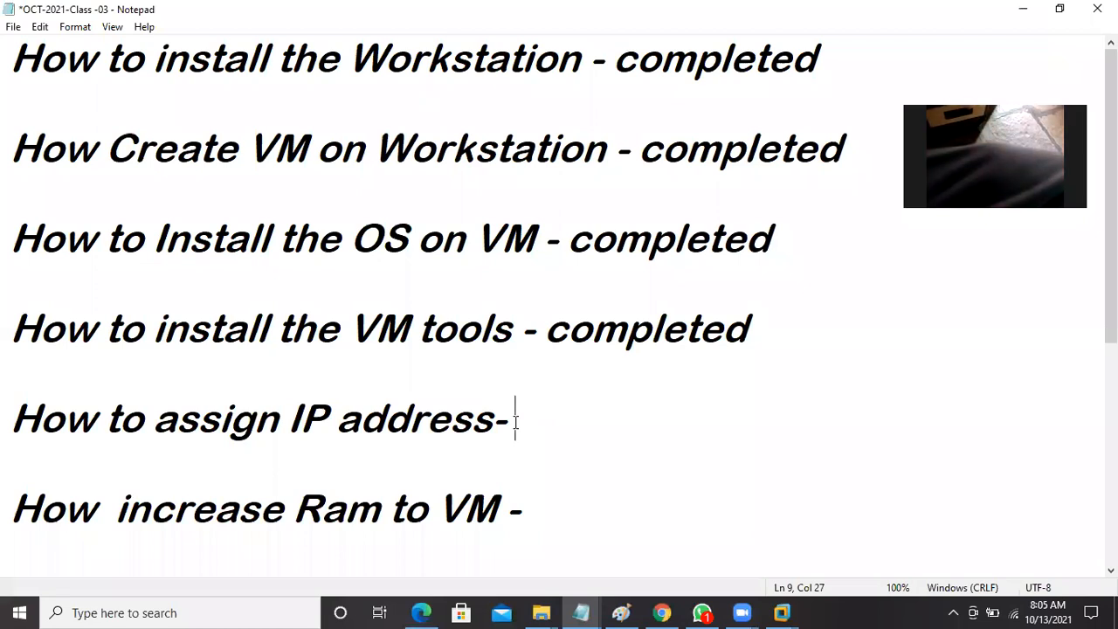
{"action": "type", "text": "Completed"}
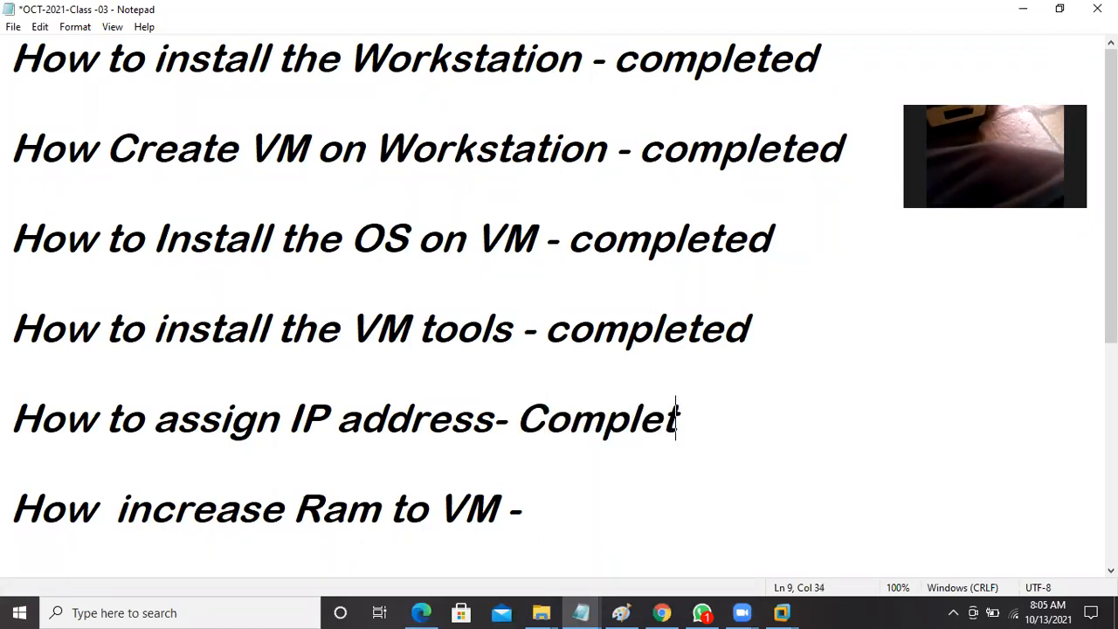
{"action": "left_click", "coordinate": [544, 412]}
{"action": "key", "text": "BackSpace"}
{"action": "type", "text": "C"}
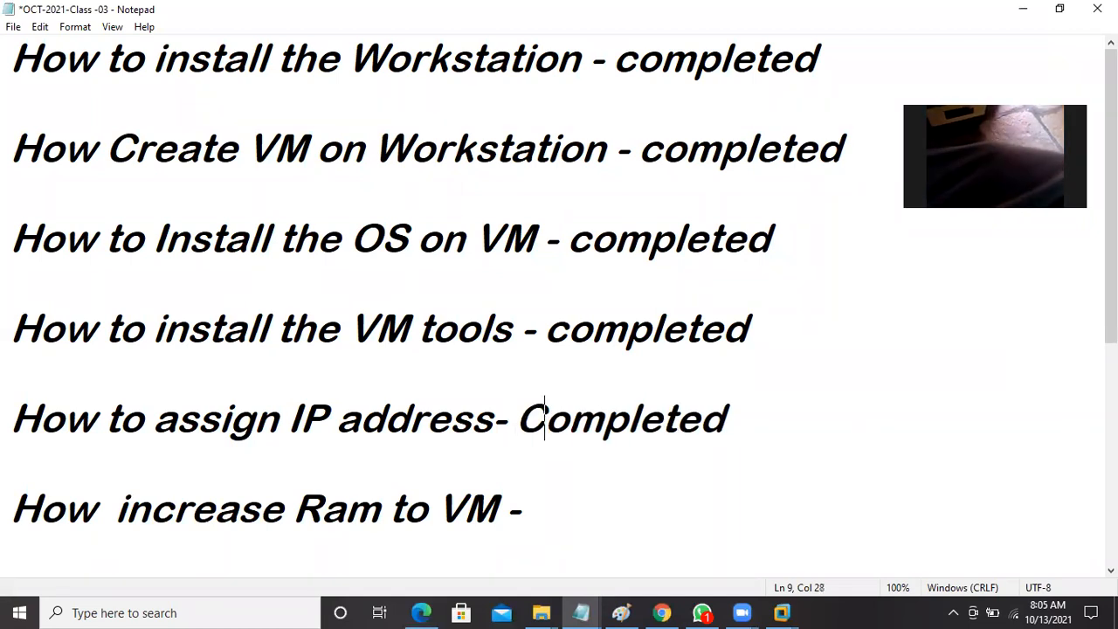
{"action": "key", "text": "BackSpace"}
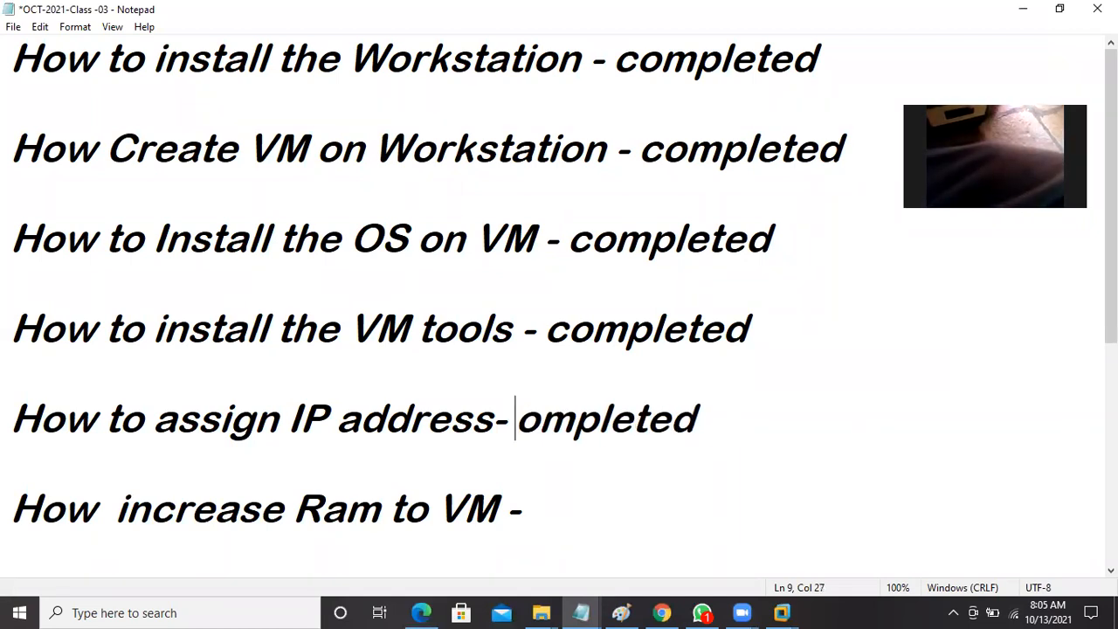
{"action": "type", "text": "c"}
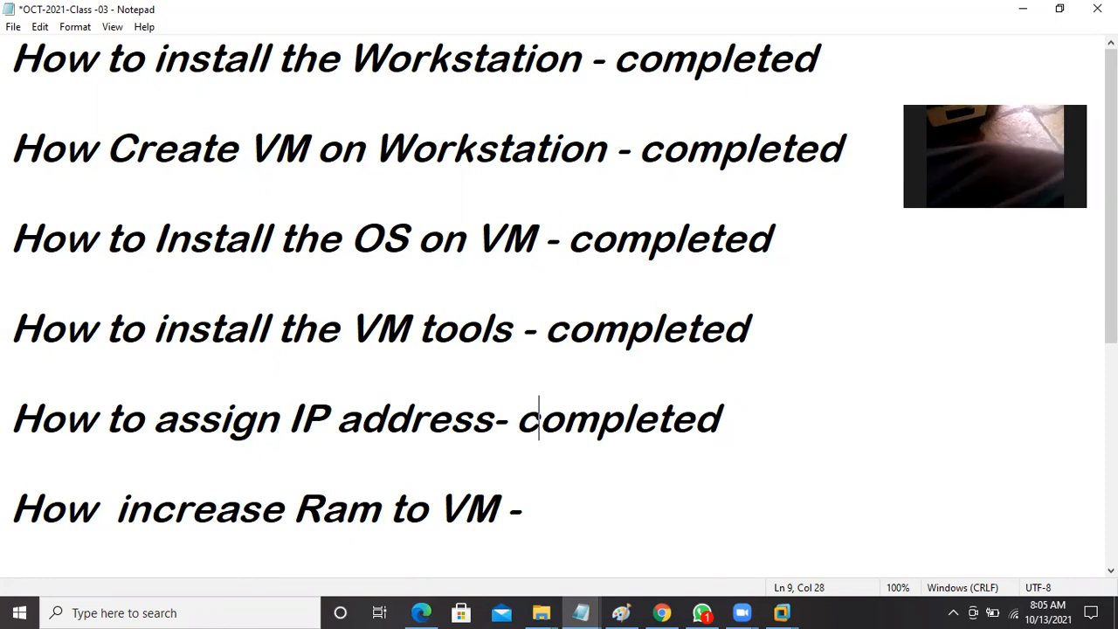